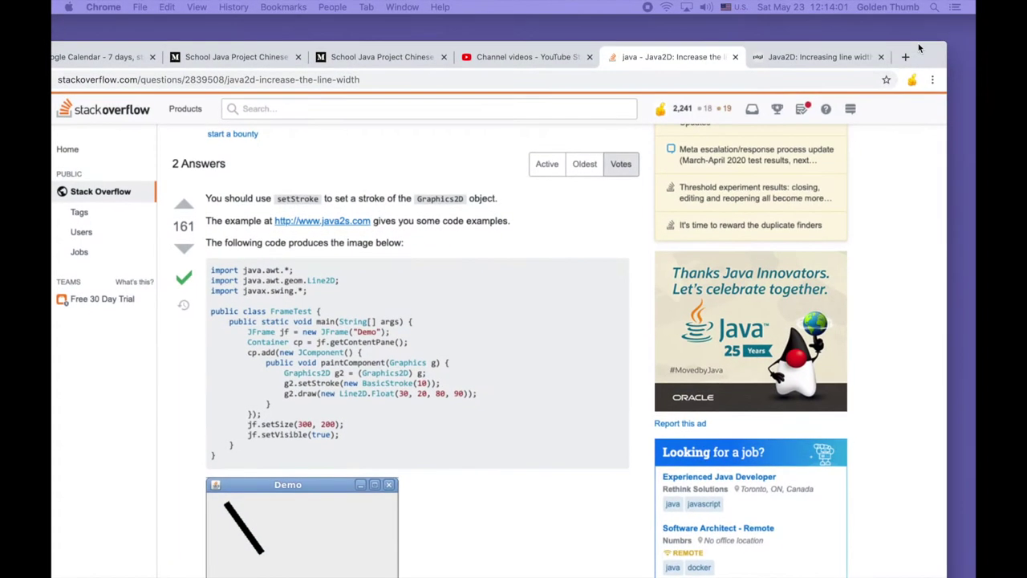
Step: Search Google for "waterloo beaver" in a new browser tab
left_click_drag(944, 29, 907, 31)
left_click(907, 30)
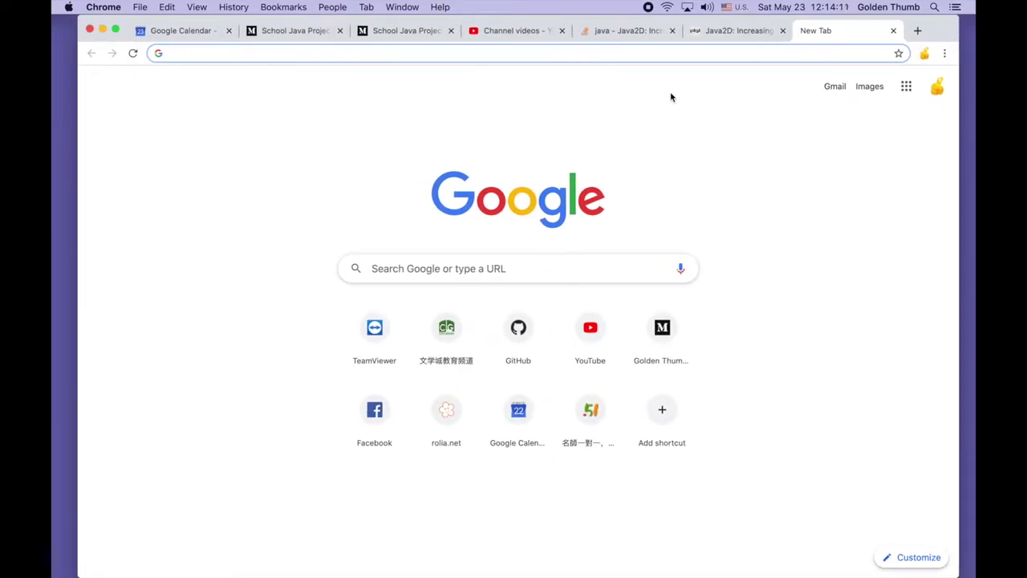
type("wt")
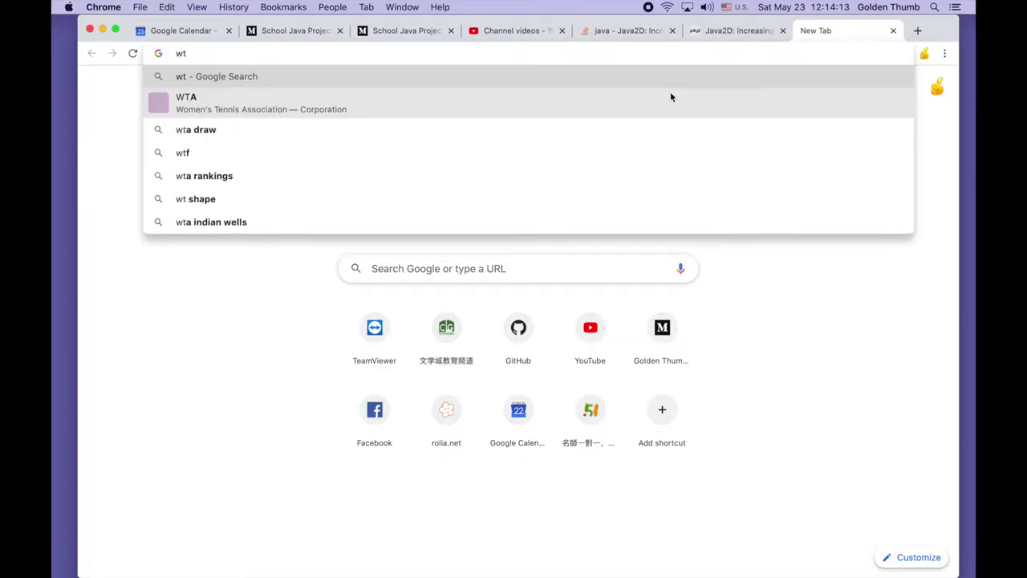
key("BackSpace")
type("ate")
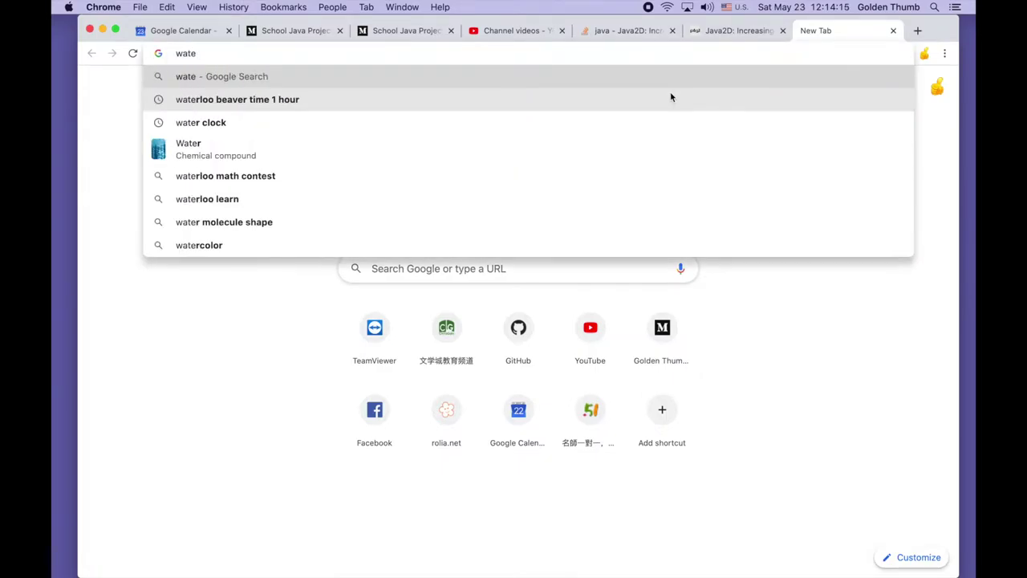
type("rloo b")
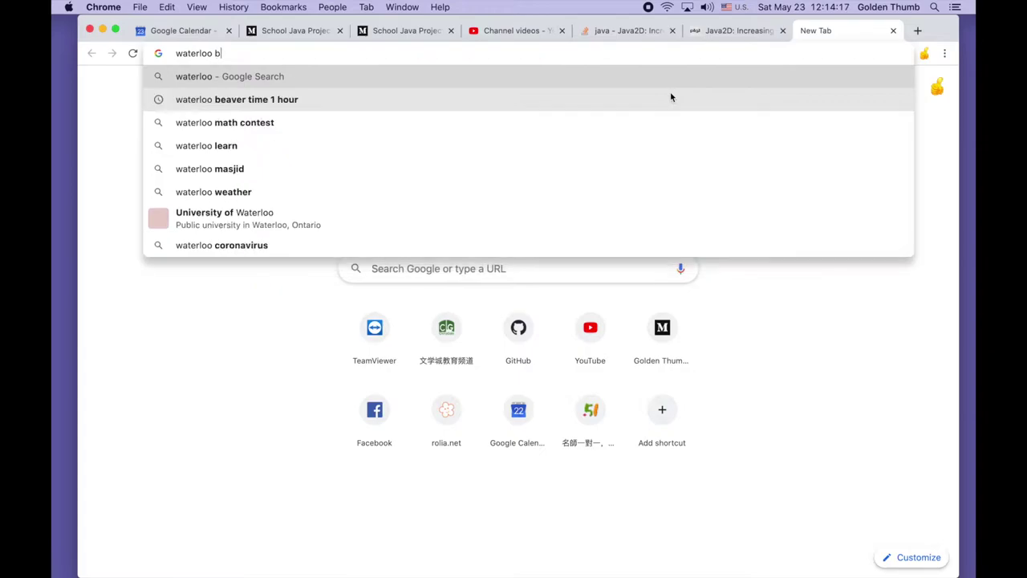
type("eaver")
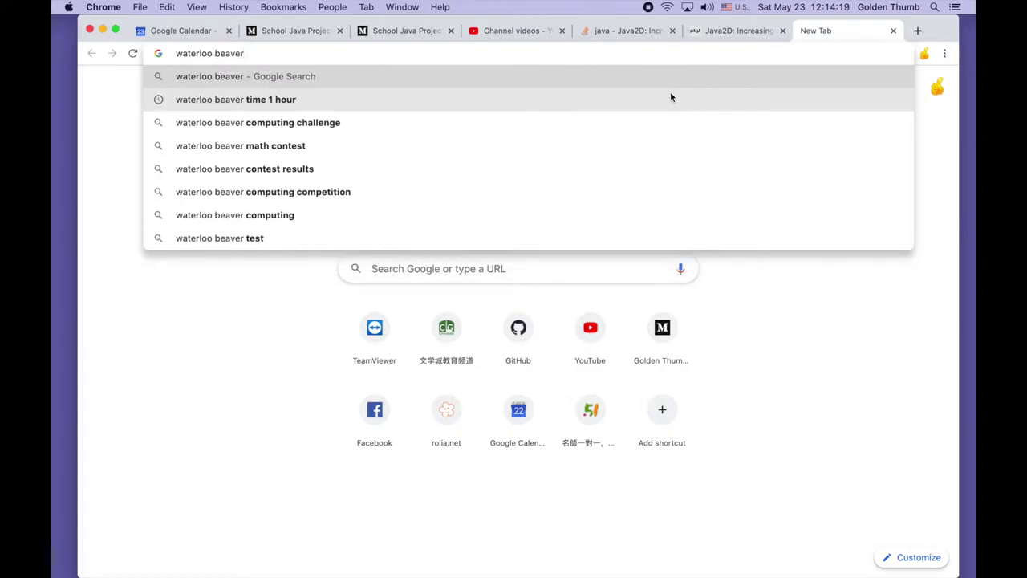
key("Return")
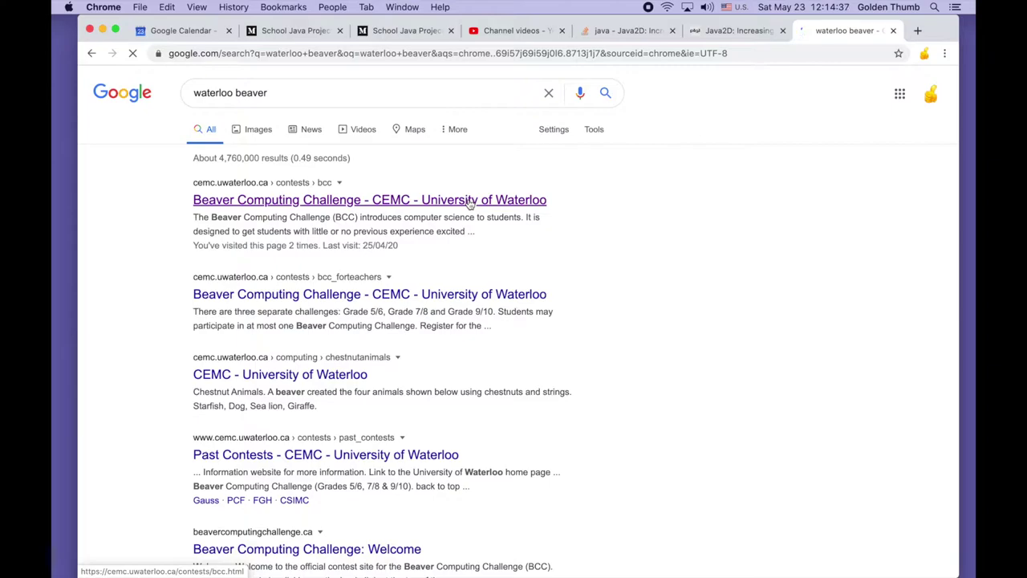
Step: Open the University of Waterloo CEMC Beaver Computing Challenge page from the results and go to its Past Contests page
left_click(470, 203)
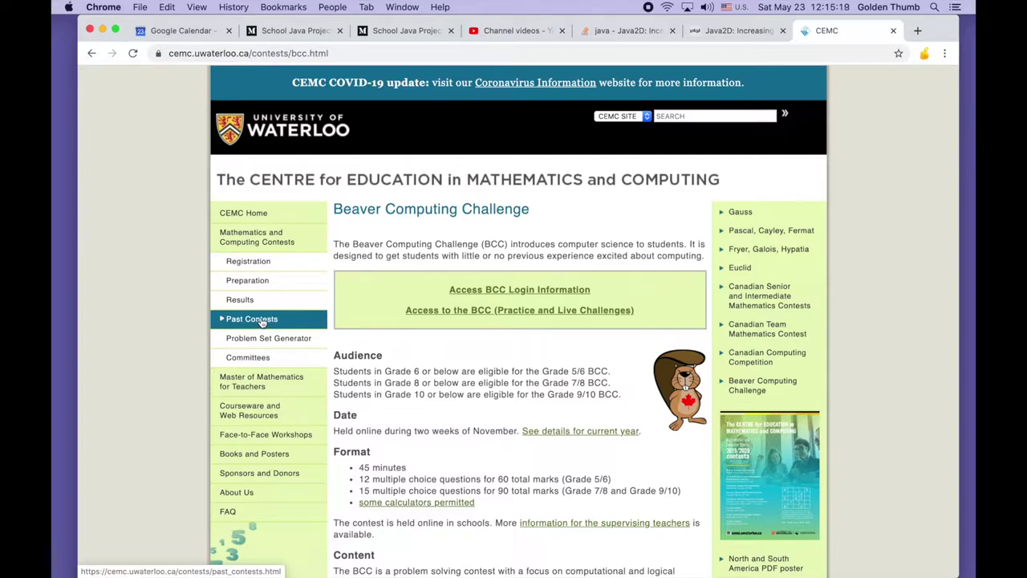
left_click(261, 320)
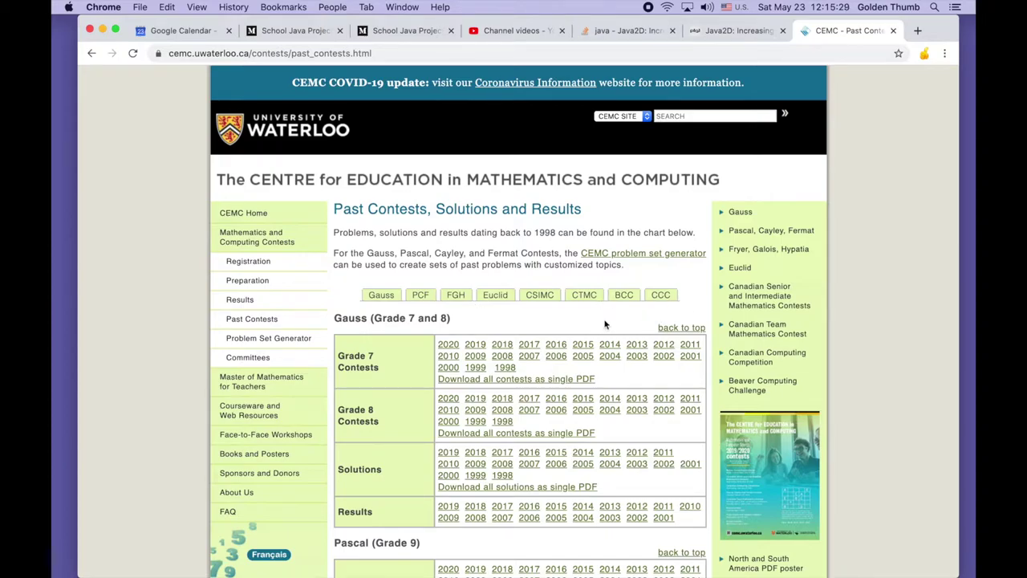
Step: Look through the past contest tables, from the Gauss and Pascal math contests to the Beaver Computing Challenge
scroll(604, 324, "down", 5)
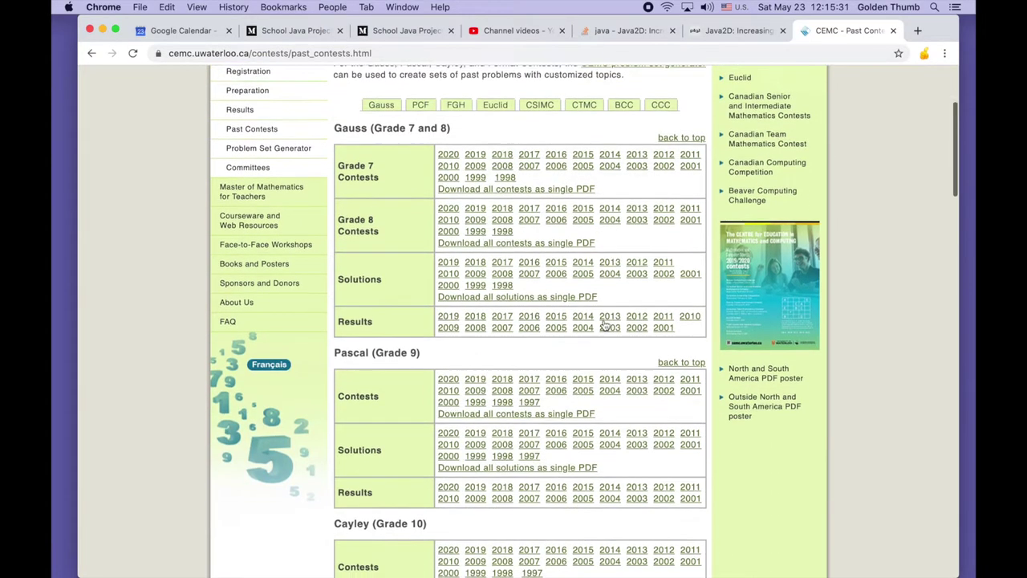
scroll(606, 324, "up", 2)
scroll(606, 324, "up", 1)
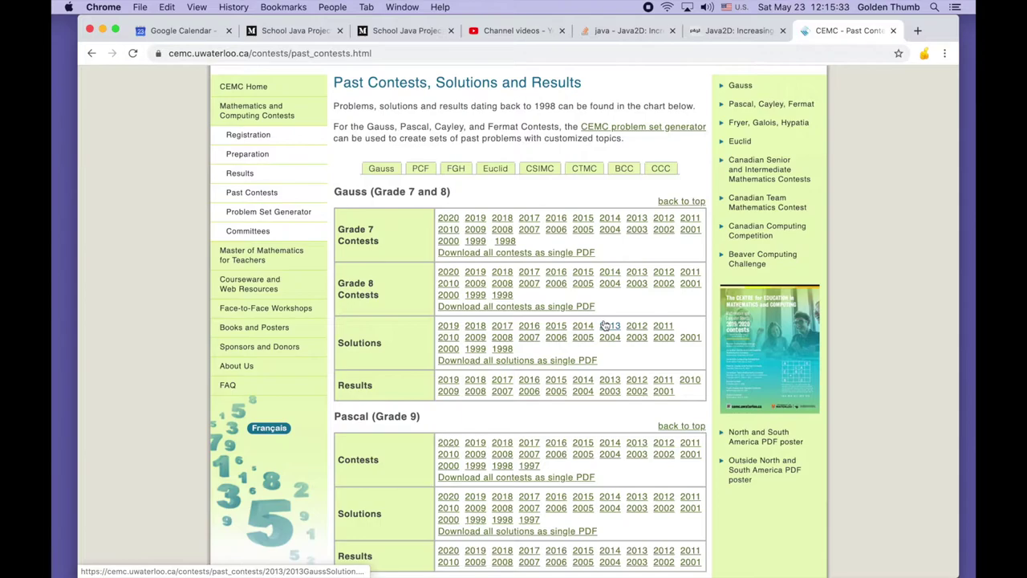
scroll(604, 324, "up", 4)
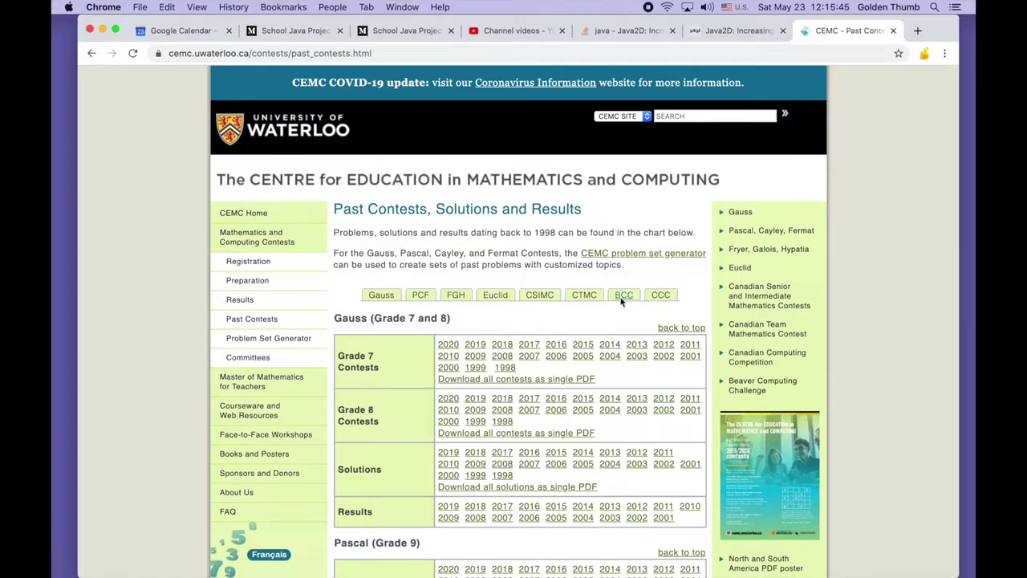
scroll(621, 301, "down", 3)
scroll(621, 301, "down", 3)
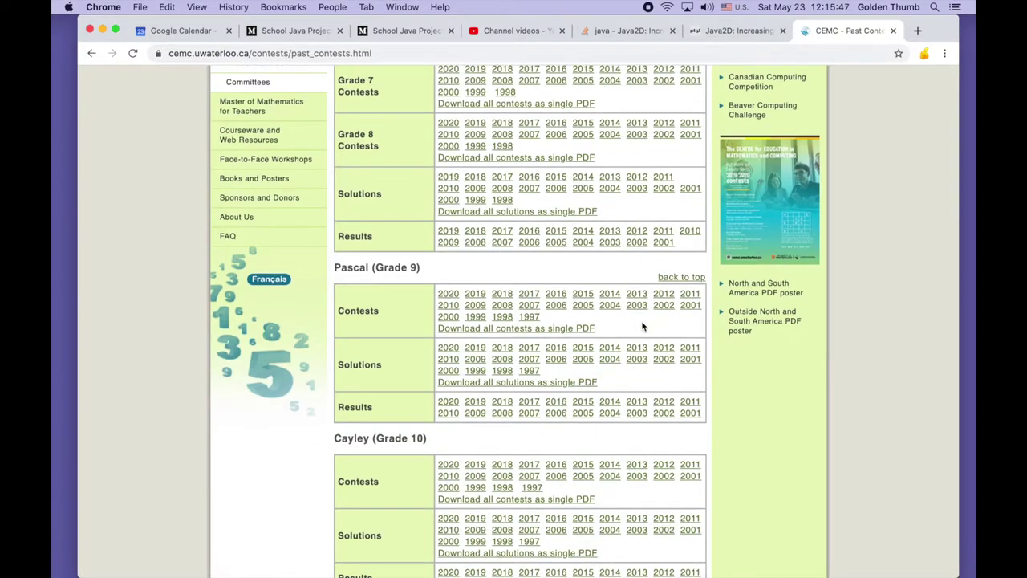
scroll(642, 326, "down", 3)
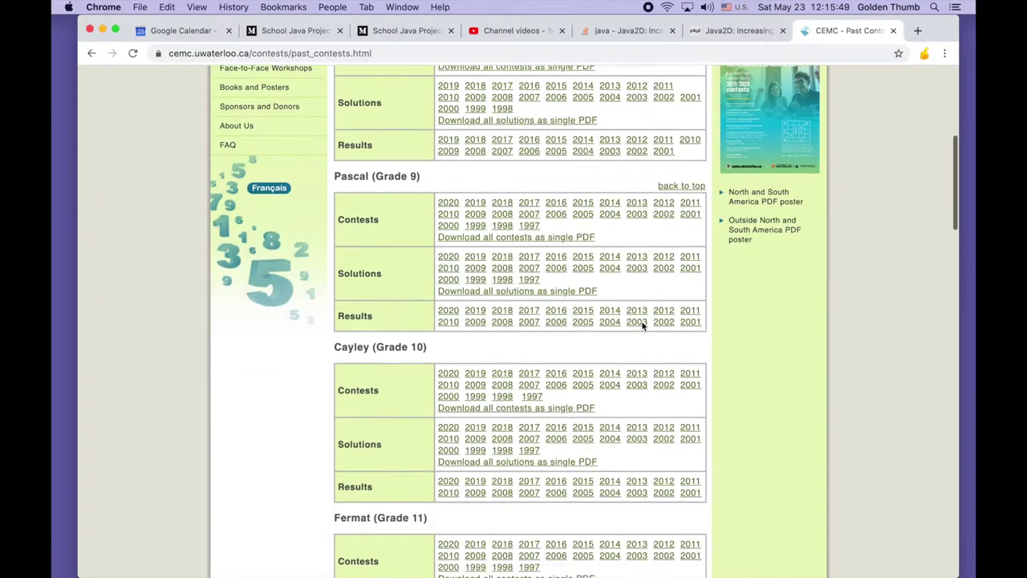
scroll(642, 325, "up", 9)
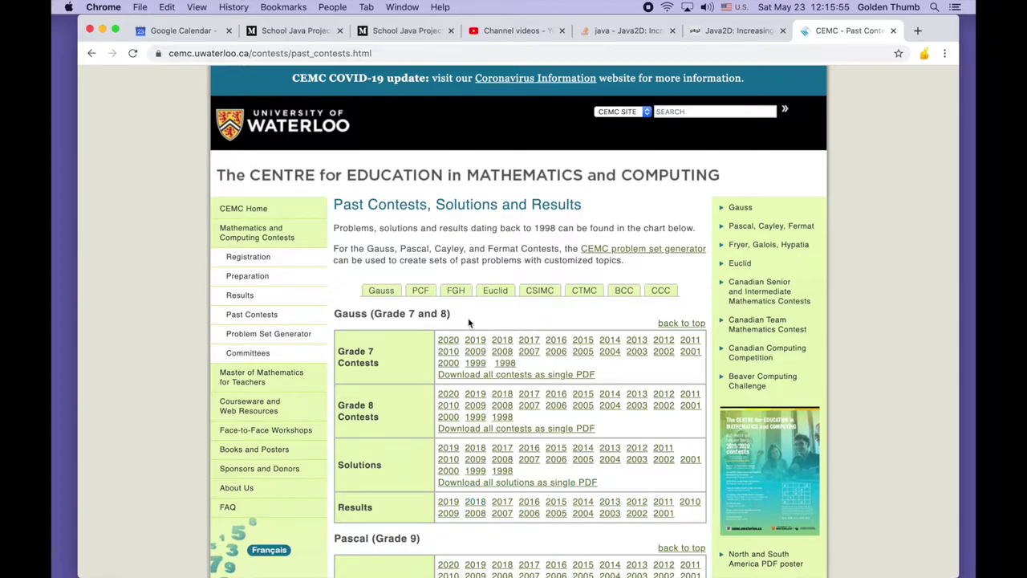
scroll(467, 322, "down", 2)
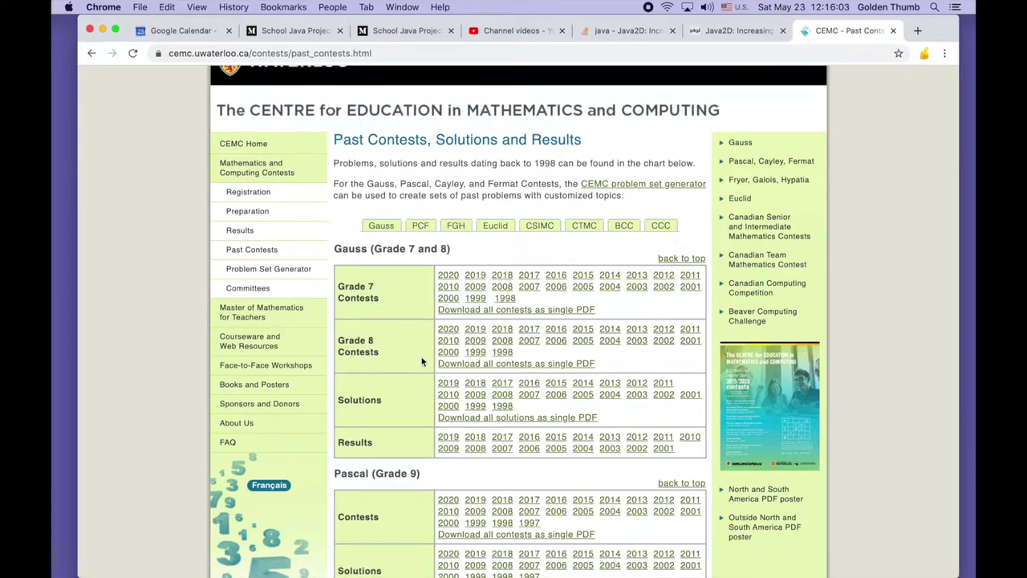
scroll(421, 362, "down", 12)
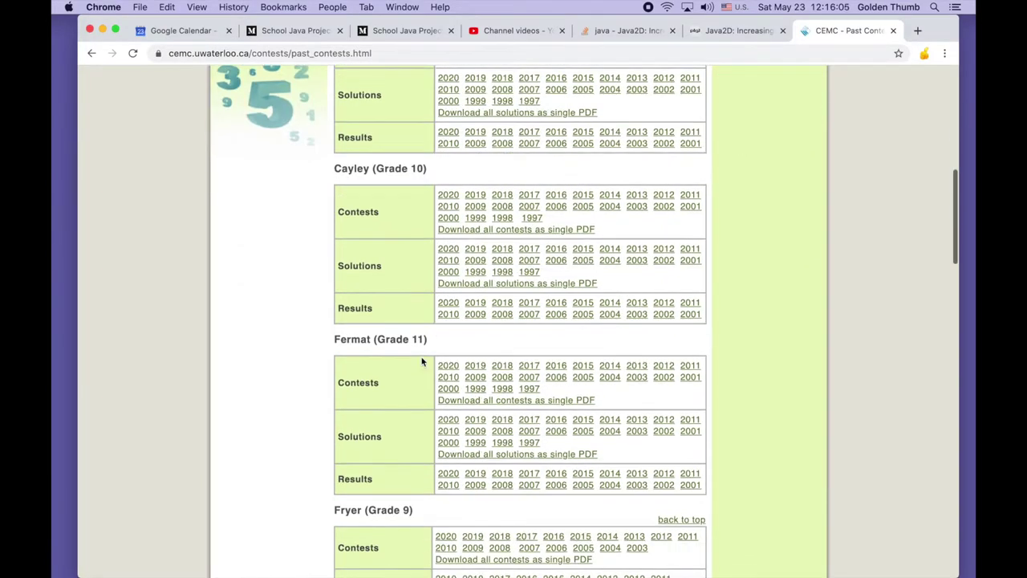
scroll(421, 362, "down", 3)
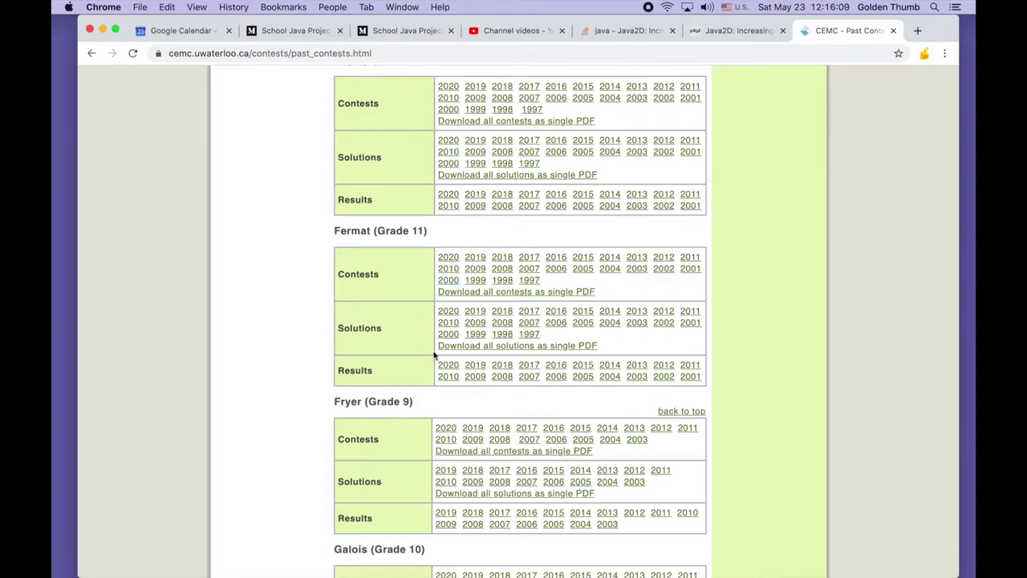
scroll(505, 365, "down", 1)
scroll(508, 366, "down", 9)
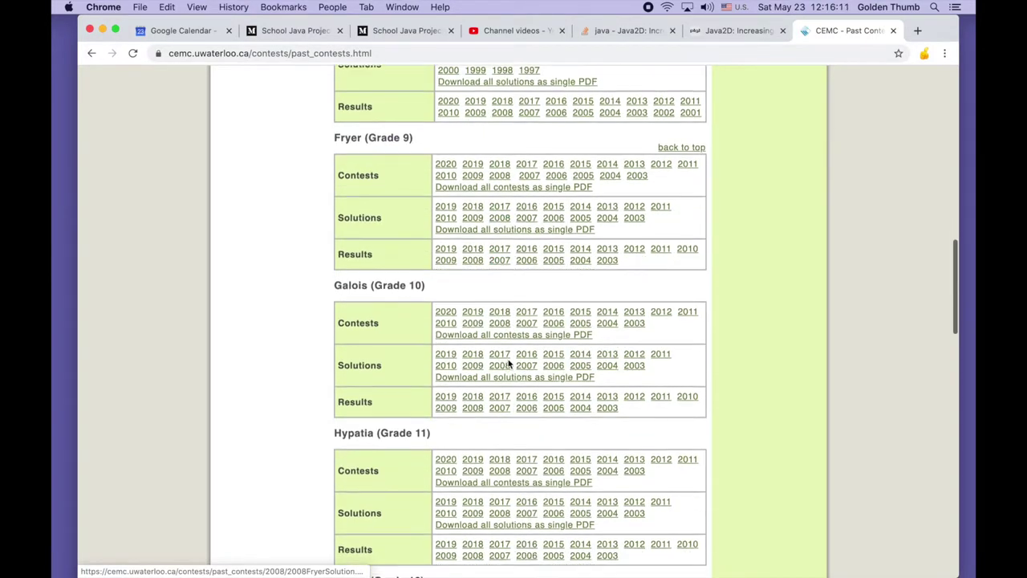
scroll(508, 365, "down", 12)
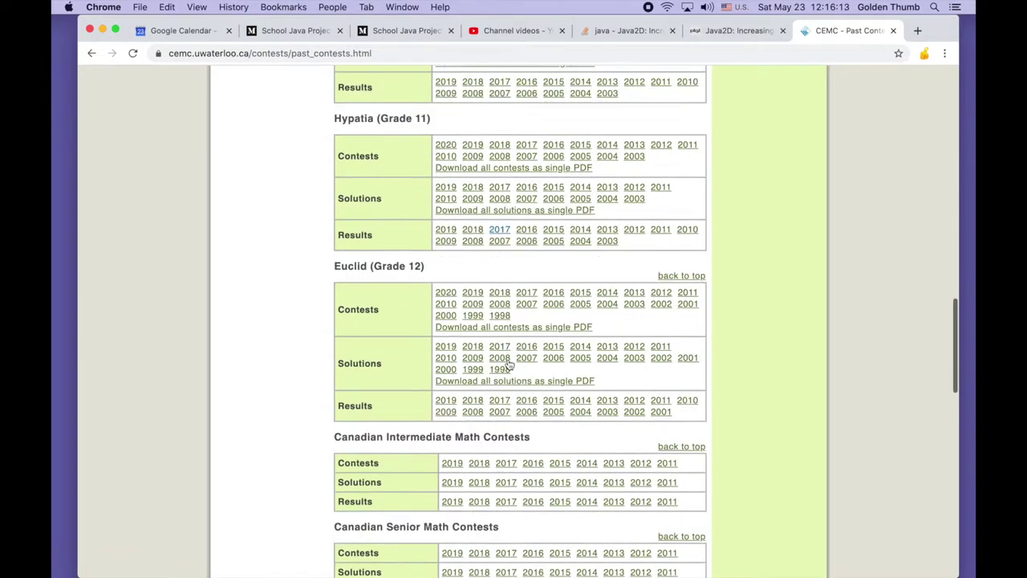
scroll(508, 365, "down", 6)
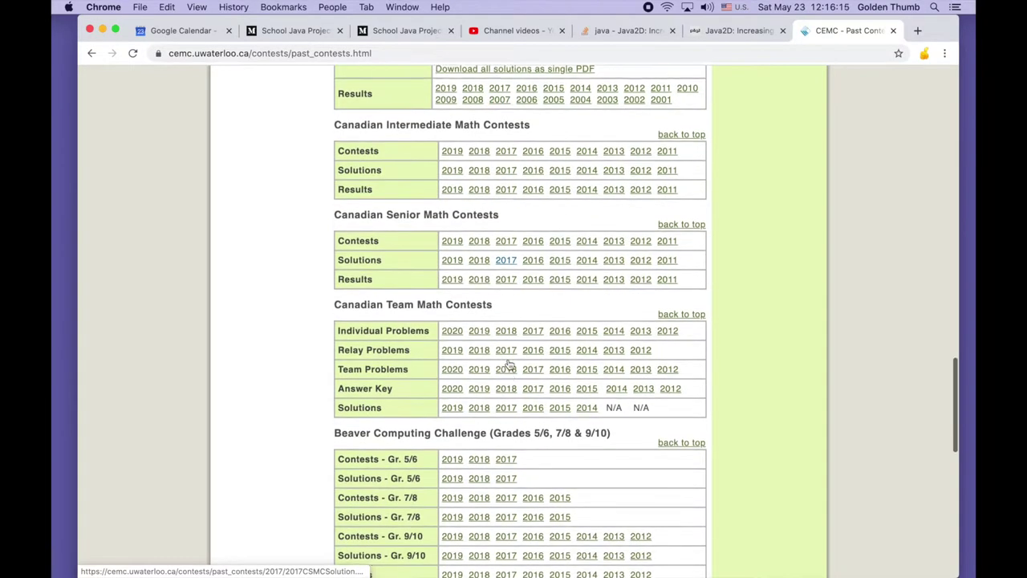
scroll(508, 364, "down", 1)
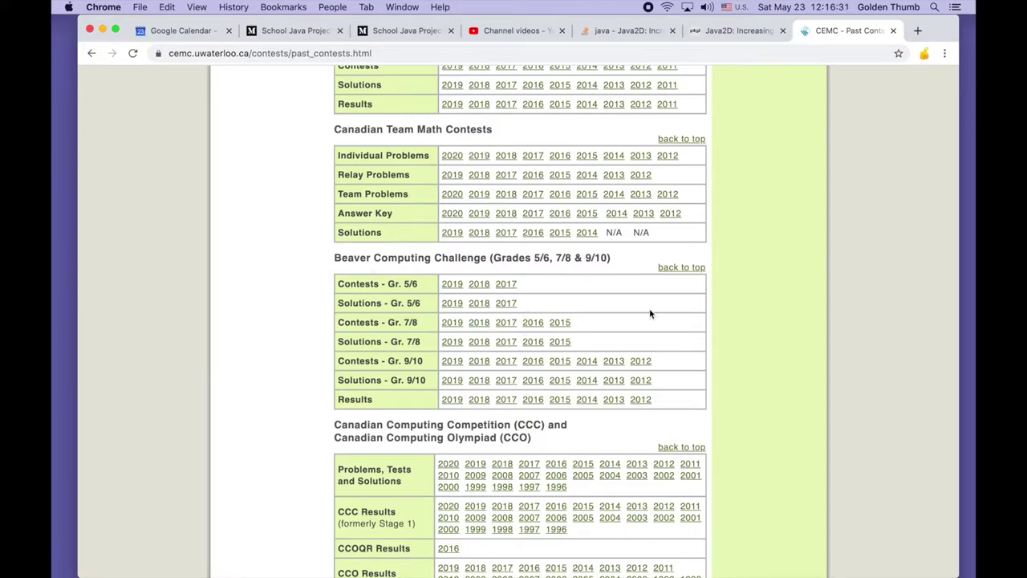
Step: Open the 2018 Grade 5/6 Beaver Computing Challenge contest PDF in a new tab
scroll(649, 313, "down", 3)
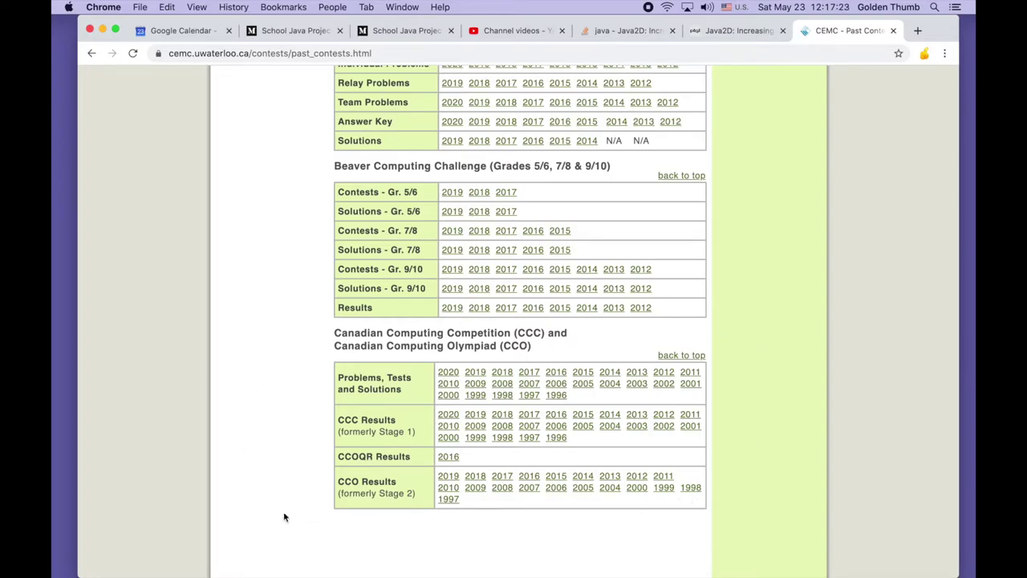
scroll(288, 348, "up", 2)
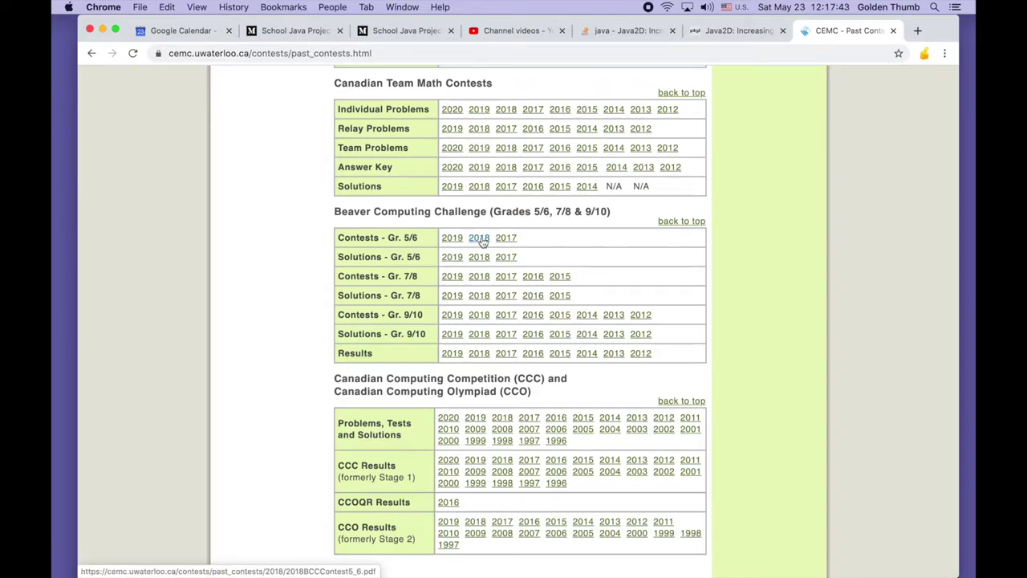
left_click(479, 238, "super")
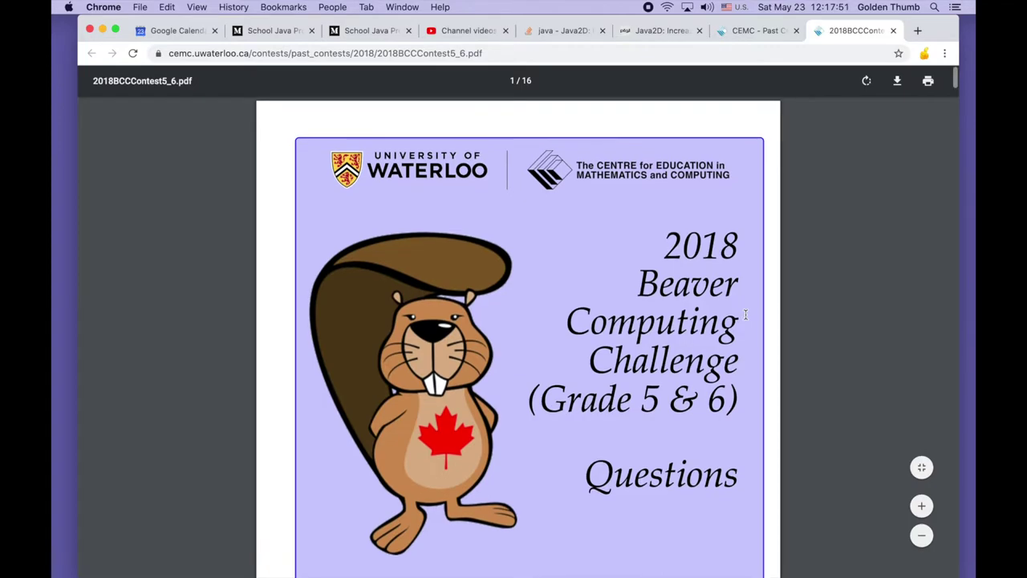
Step: Examine the contest PDF's opening pages: the cover, the Part A divider and the Roped Trees problem
scroll(513, 241, "down", 2)
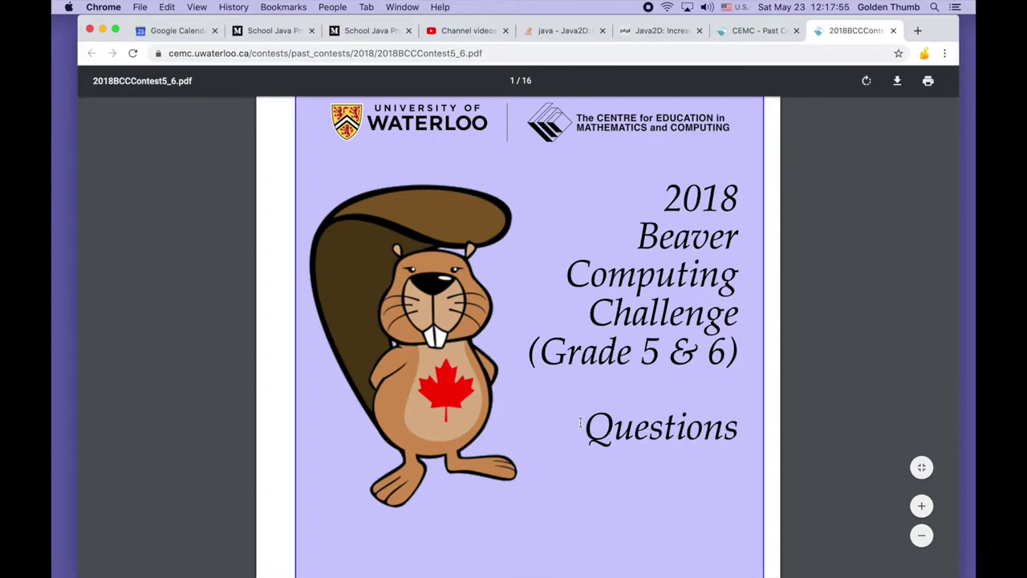
scroll(562, 453, "up", 1)
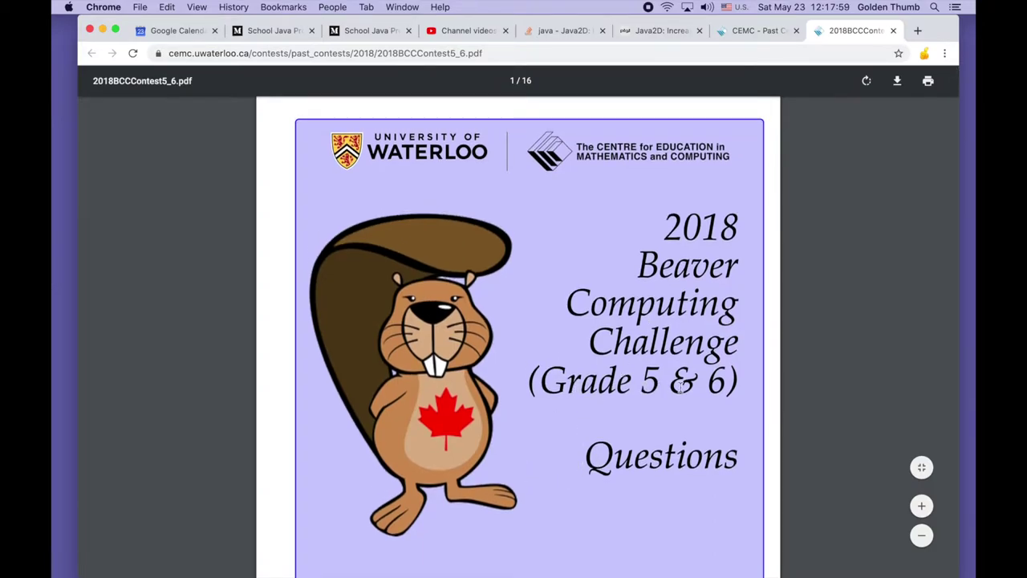
left_click_drag(644, 387, 727, 385)
left_click(690, 444)
scroll(691, 443, "down", 10)
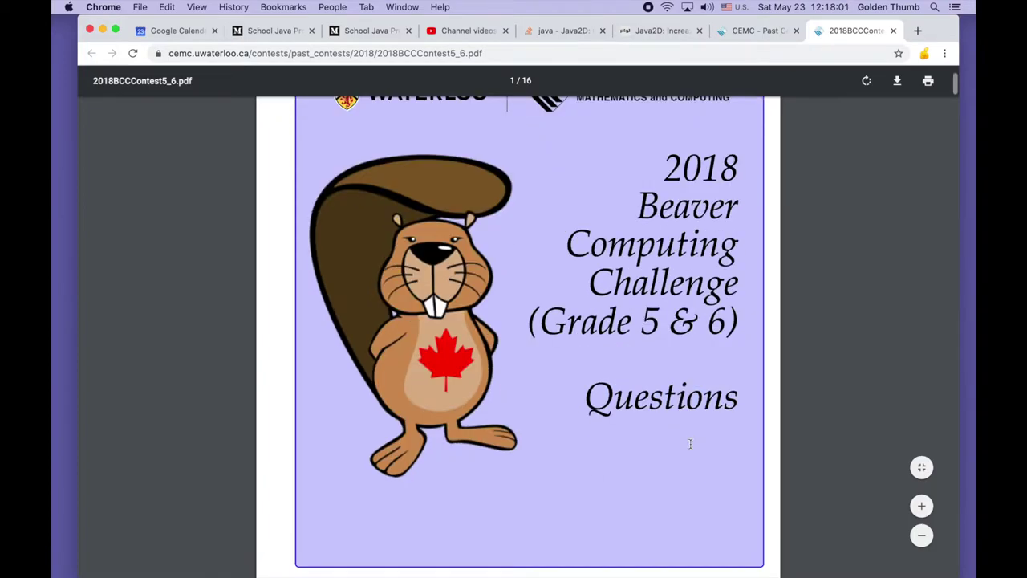
scroll(690, 444, "down", 15)
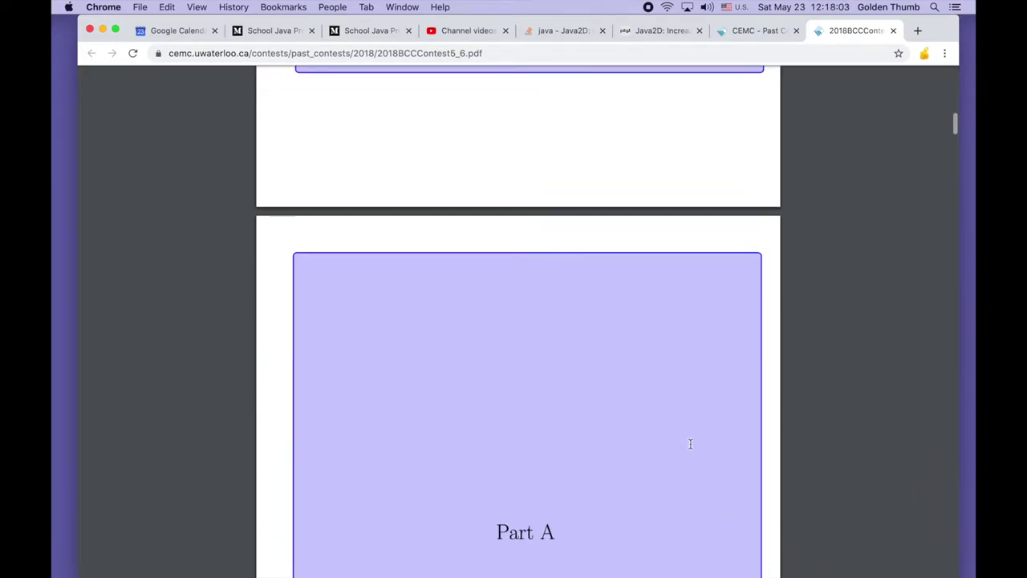
scroll(690, 444, "down", 1)
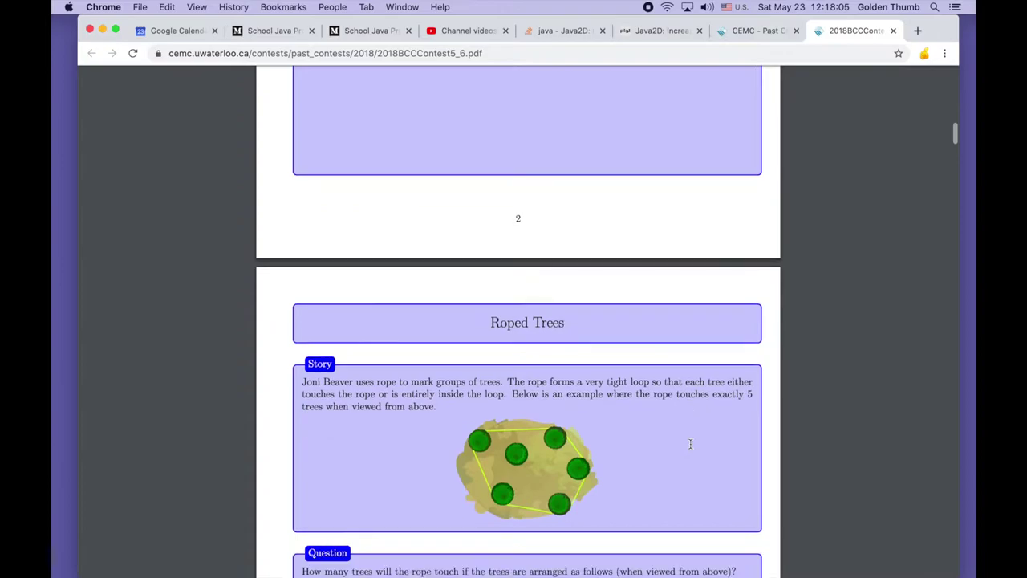
scroll(690, 444, "up", 2)
scroll(690, 443, "up", 8)
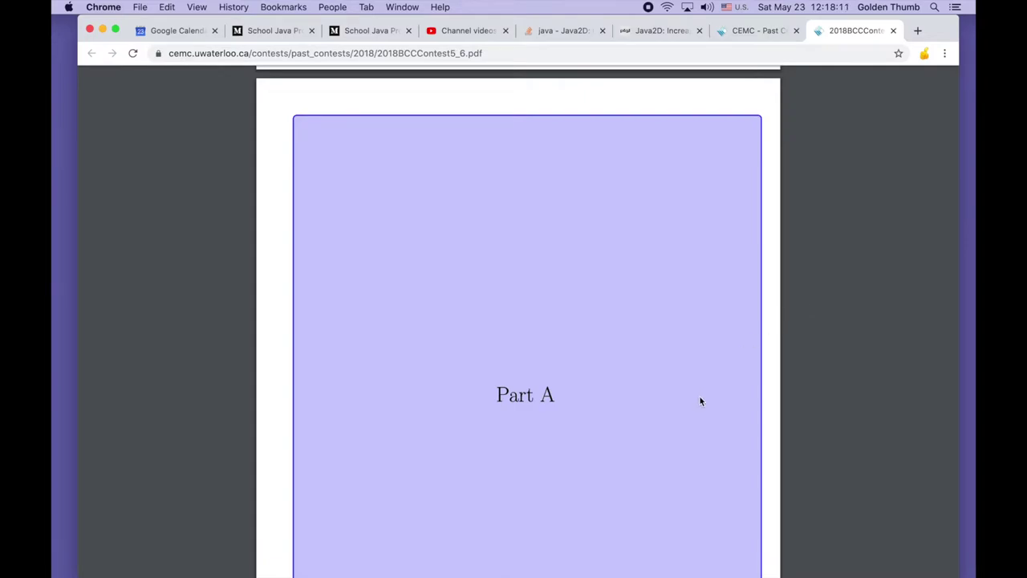
Step: Switch to TextEdit and create a new blank document
mouse_move(522, 573)
key("super+space")
type("te")
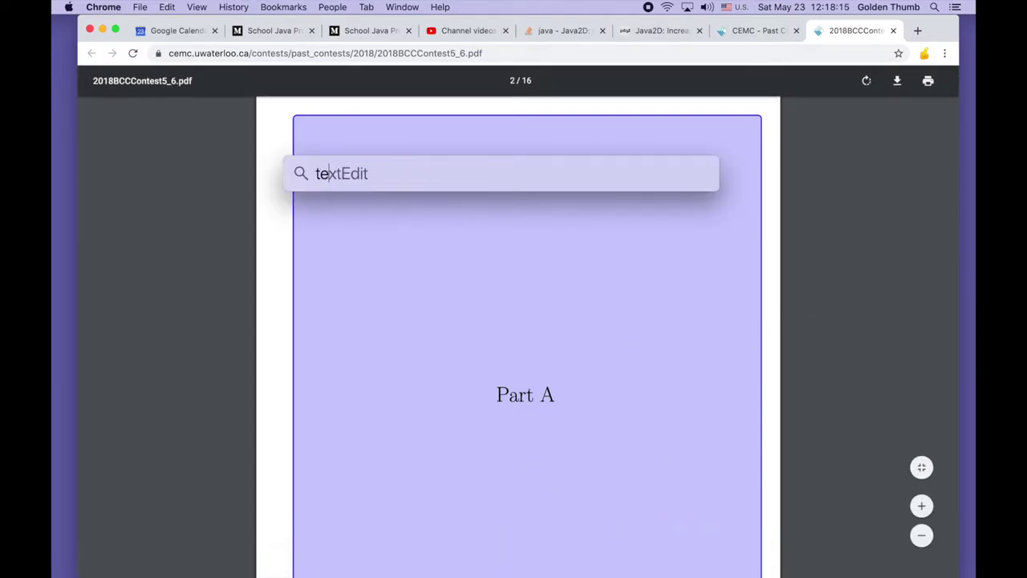
key("Return")
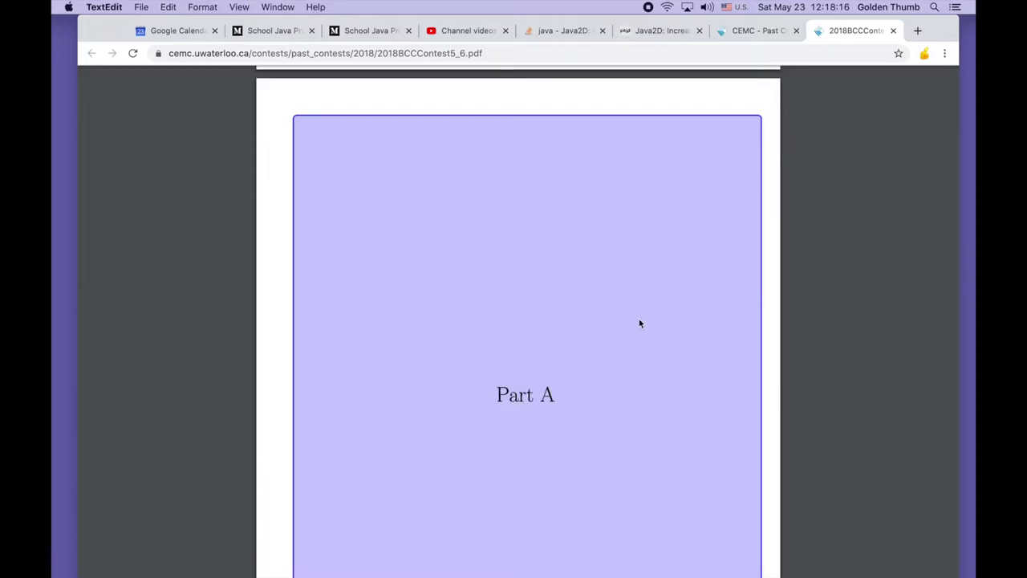
key("super+n")
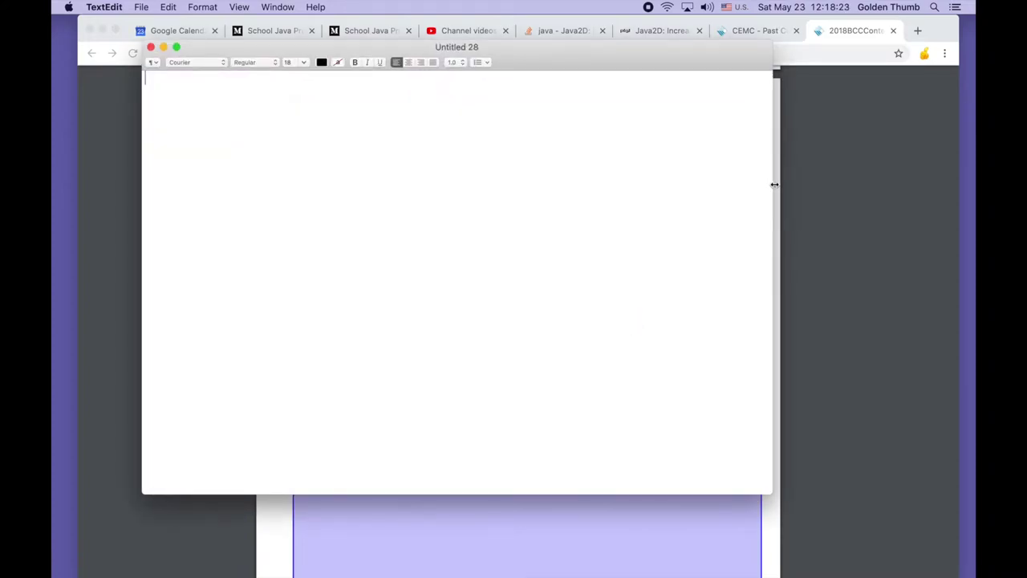
Step: Narrow the blank document window and arrange it side by side with the browser window showing the contest PDF
left_click_drag(775, 185, 435, 216)
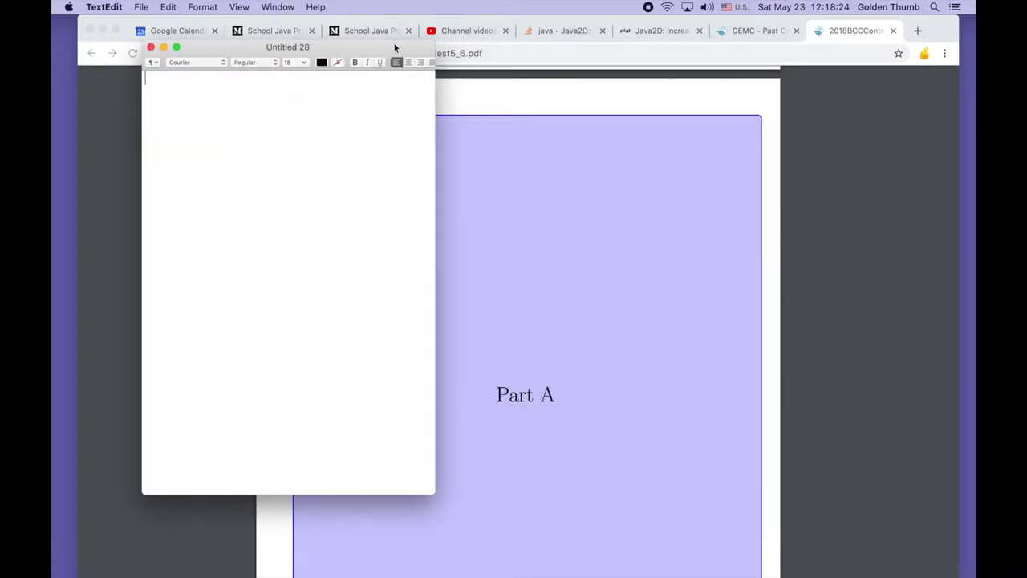
left_click_drag(395, 48, 305, 46)
left_click(556, 215)
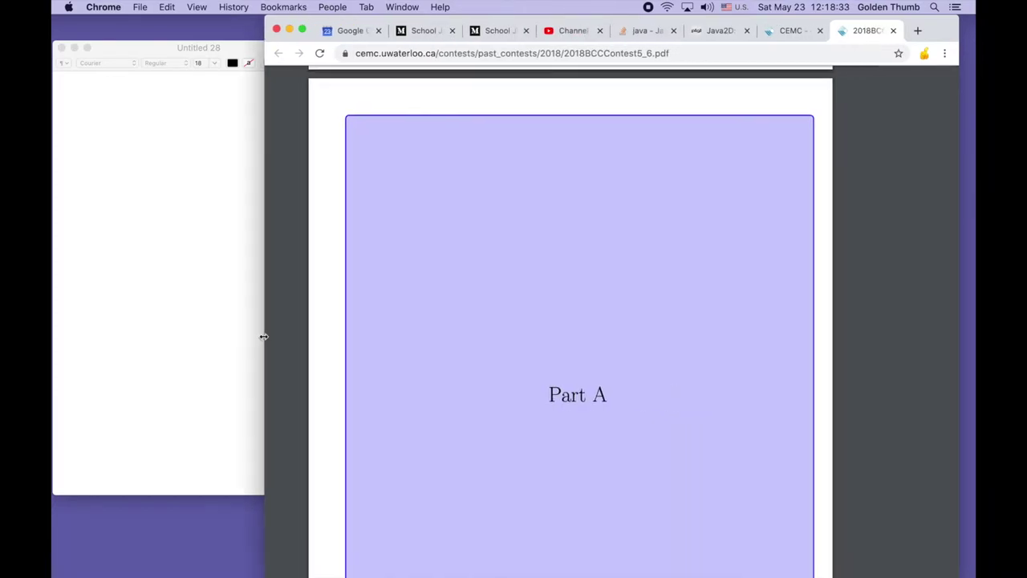
Step: Narrow the notes document window to clear the browser, and list the numbers 1 to 4 on separate lines
left_click(213, 303)
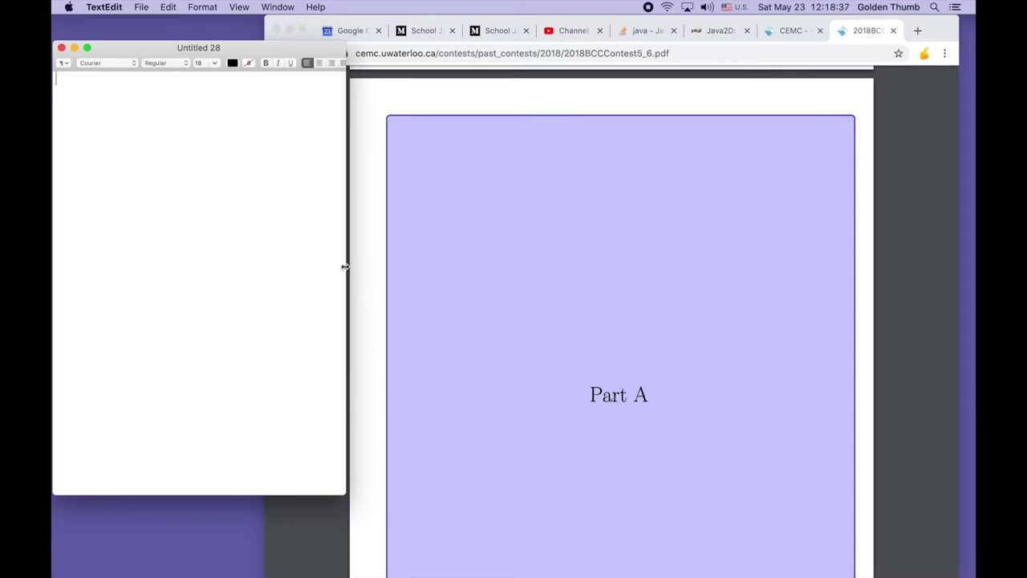
left_click_drag(344, 267, 238, 245)
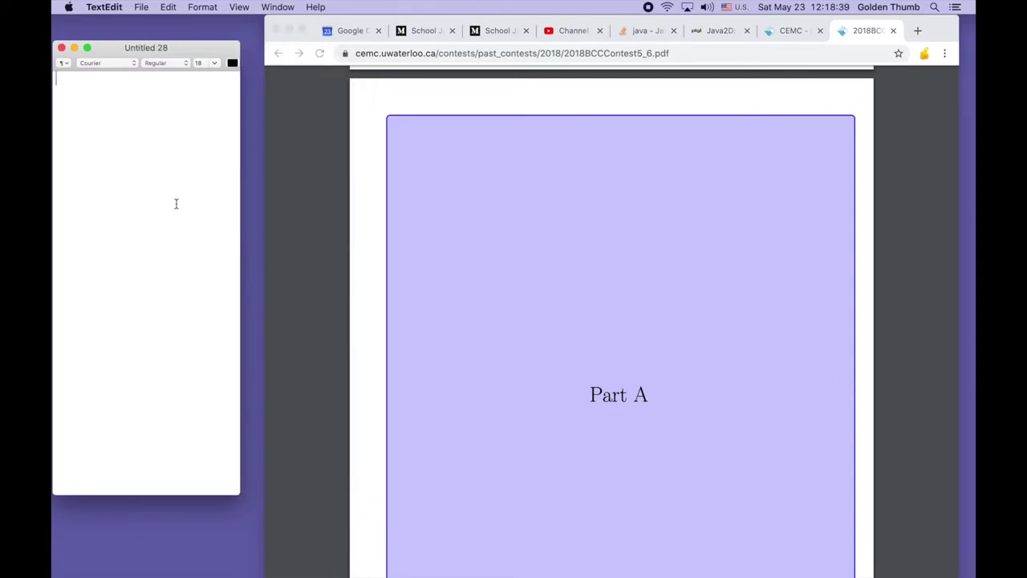
type("1 ")
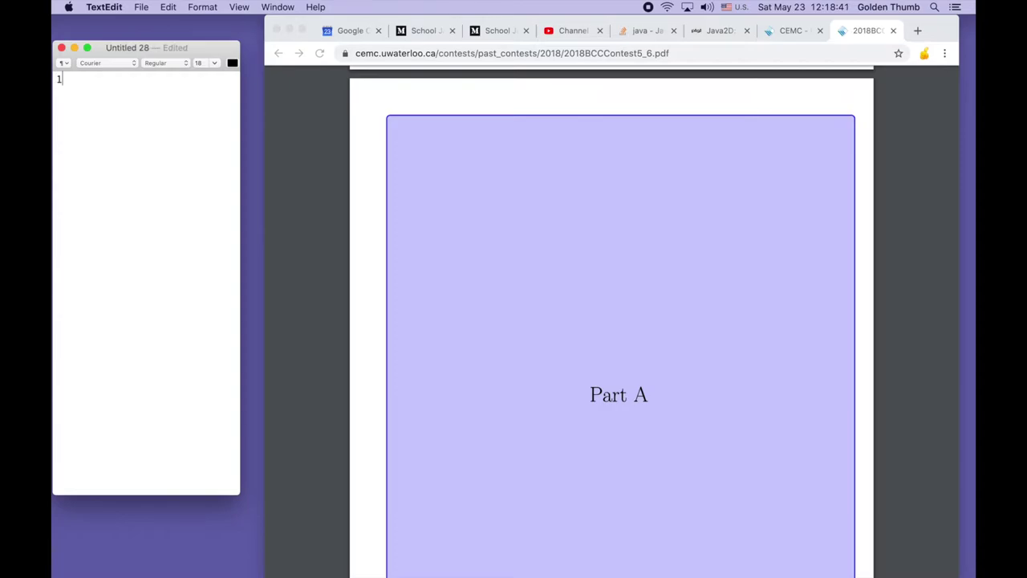
type("2")
key("Return")
type("3")
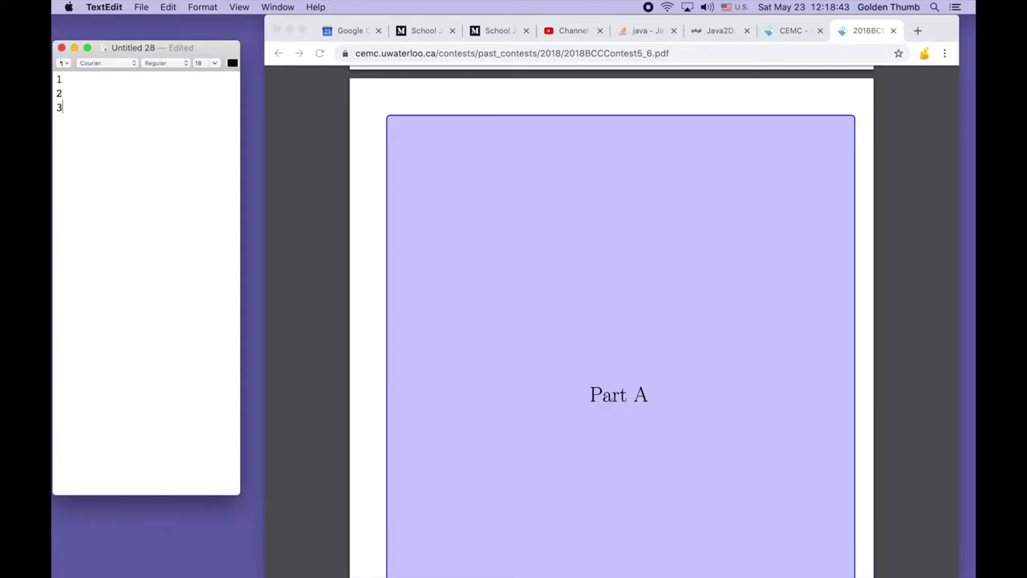
key("Return")
type("4")
key("Return")
key("Return")
Step: Add a second group of numbers 1 to 4, one per line, separated from the first by a blank line
type("1")
key("Return")
key("Return")
type("2")
key("BackSpace")
key("BackSpace")
type("2")
key("Return")
type("3")
key("Return")
type("4")
key("Return")
key("Return")
Step: Add a third group of numbers 1 to 4, one per line, below the second group in the notes
type("1")
key("Return")
type("2")
key("Return")
type("3")
key("Return")
type("4")
key("Return")
left_click(108, 80)
type("bB D")
key("BackSpace")
Step: Return to the contest PDF and read the Roped Trees story, question and answer choices on page 3
left_click(628, 325)
scroll(649, 453, "down", 1)
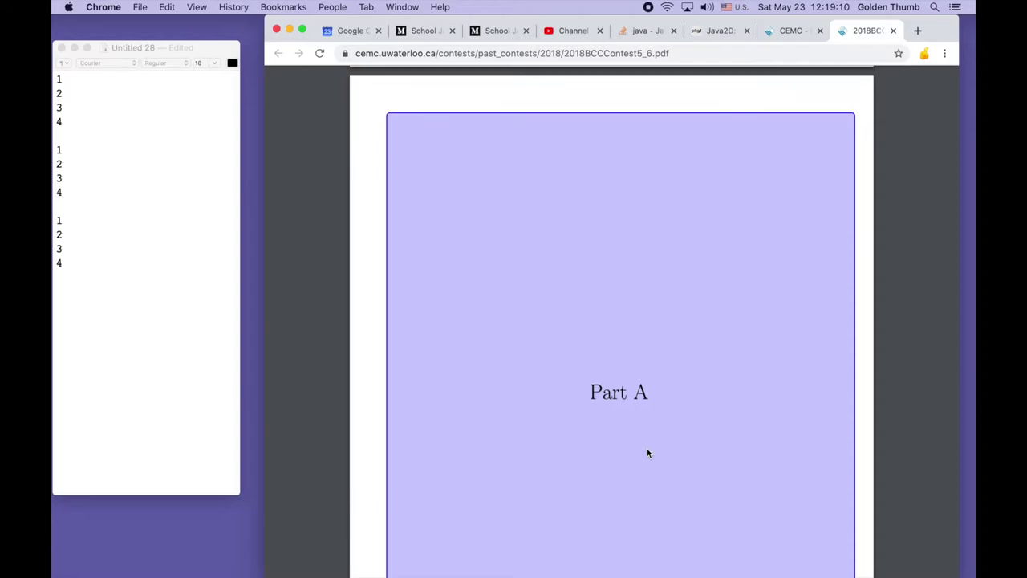
scroll(649, 453, "down", 5)
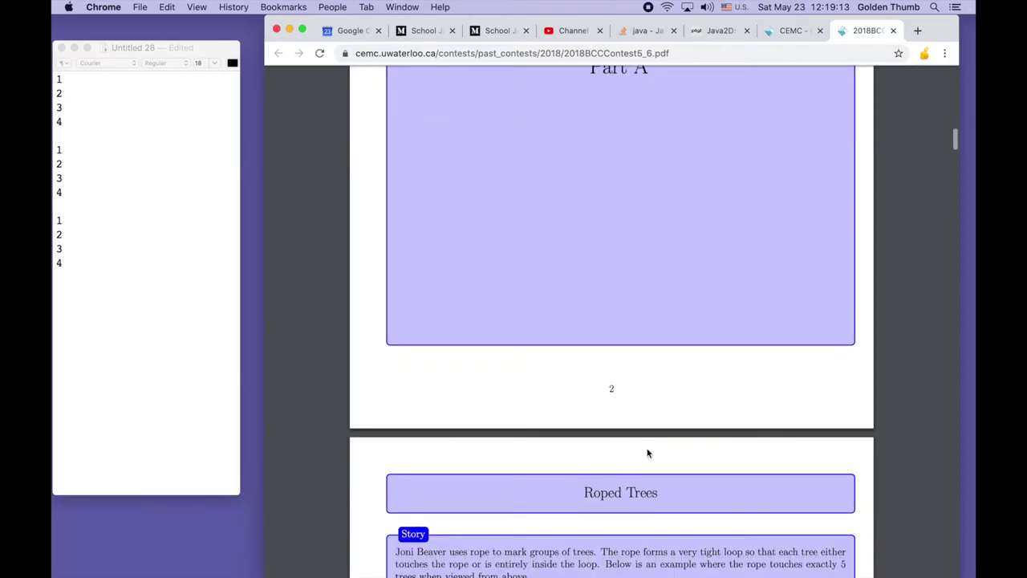
scroll(648, 453, "down", 4)
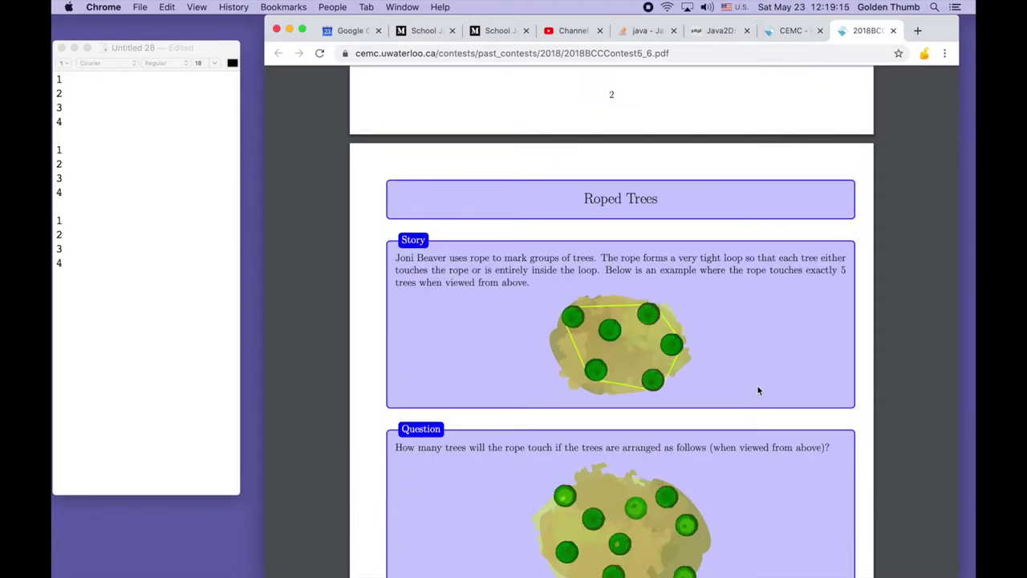
scroll(758, 391, "down", 1)
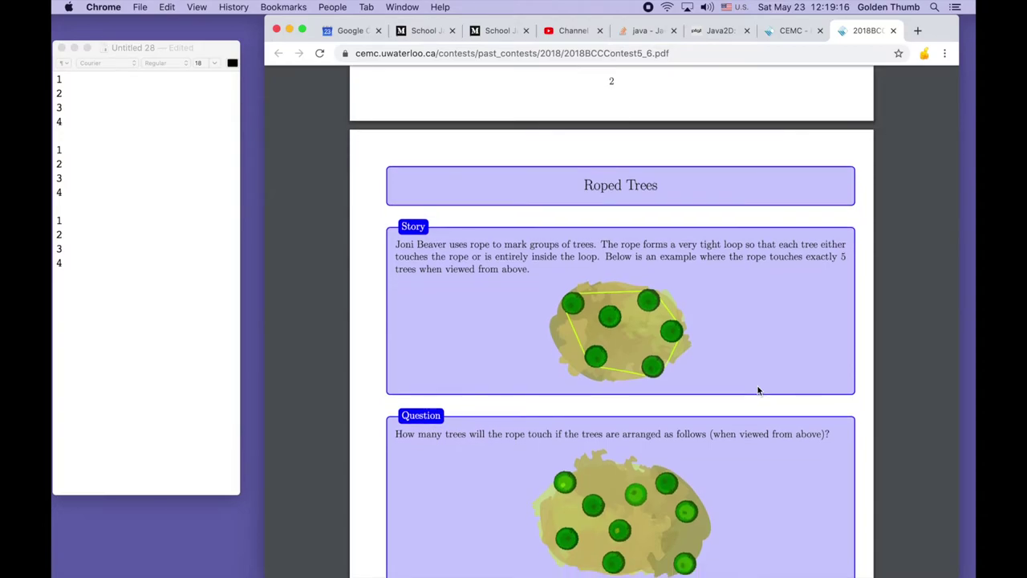
scroll(759, 391, "down", 1)
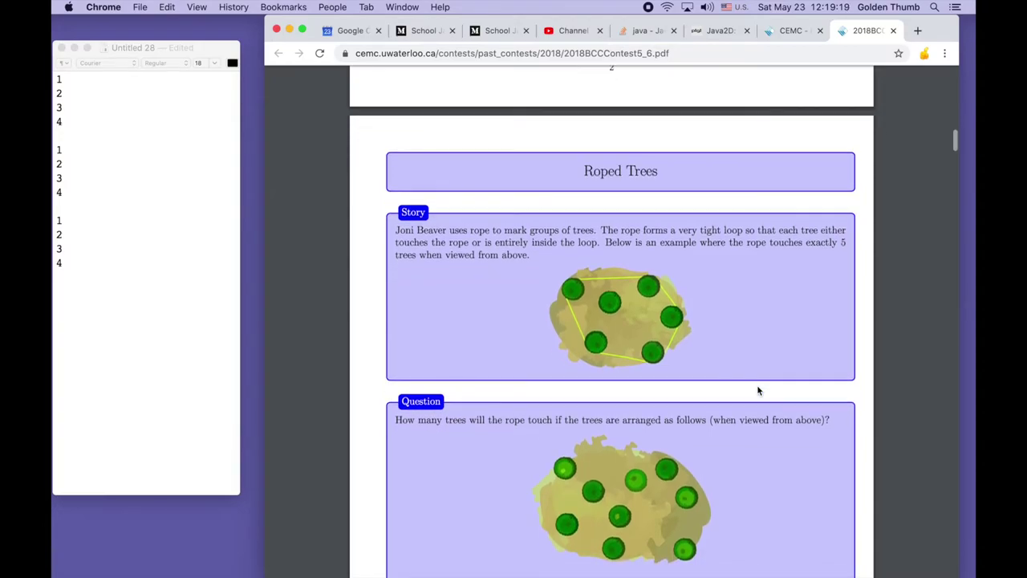
scroll(759, 390, "down", 4)
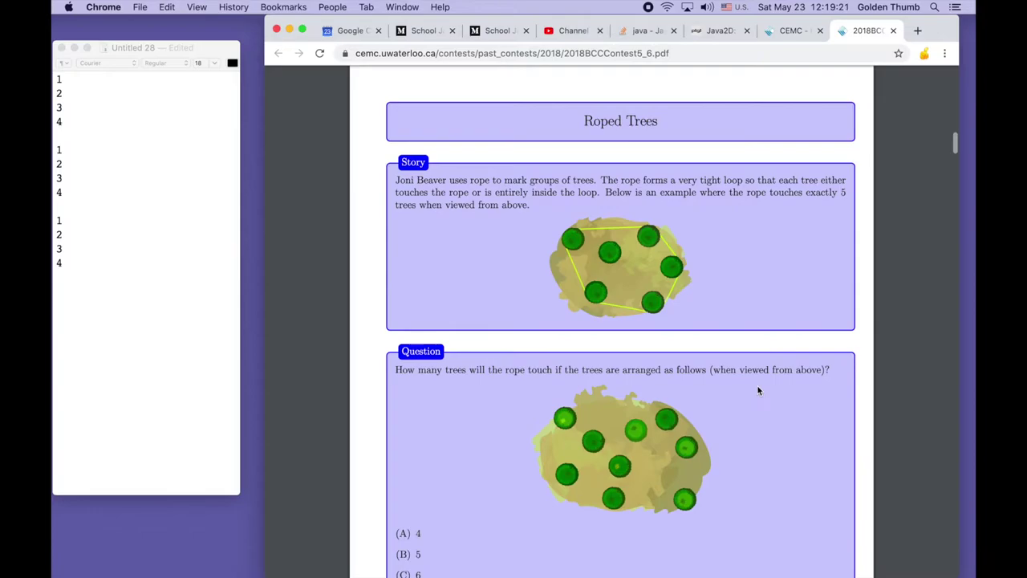
scroll(758, 391, "down", 2)
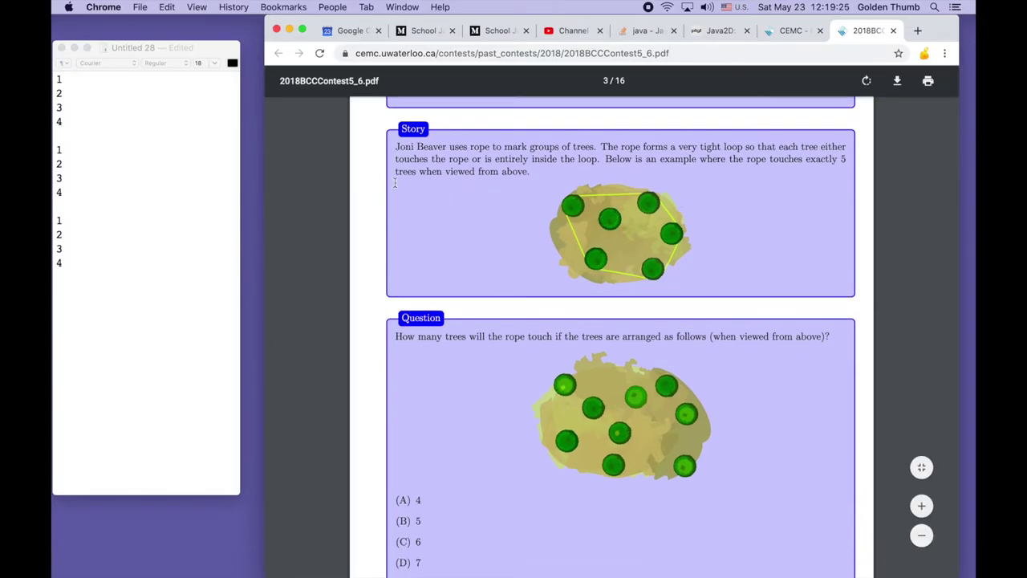
scroll(439, 181, "up", 3)
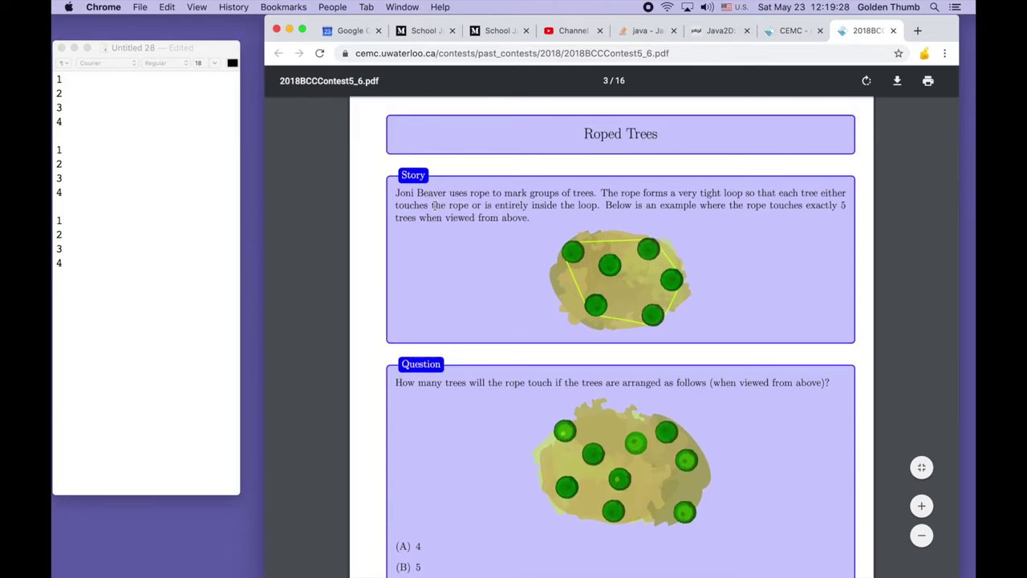
scroll(464, 313, "down", 5)
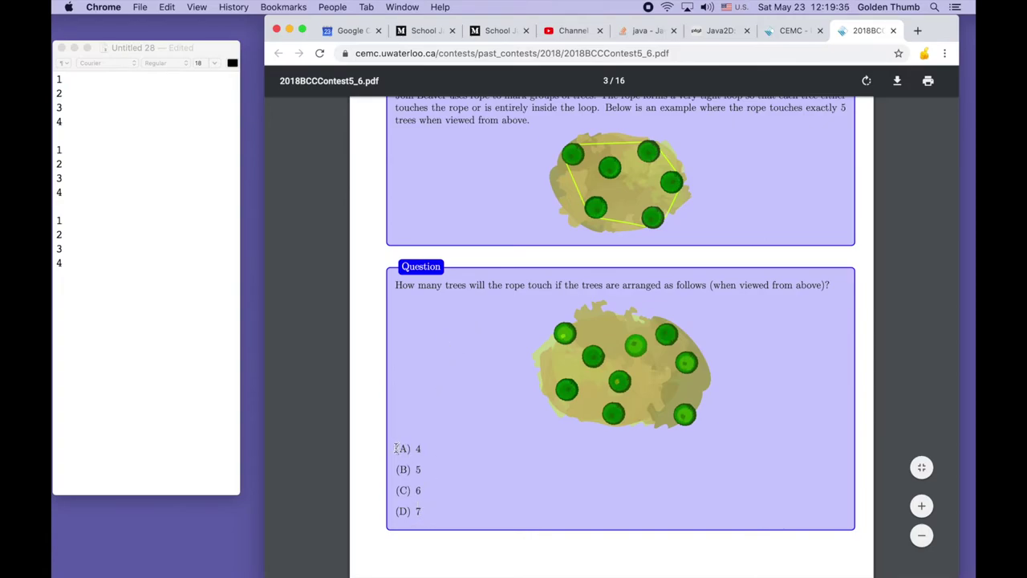
Step: Highlight answer choice (B) 5 of the Roped Trees question and point out the matching answer line, the first number 1, in the notes
left_click_drag(396, 449, 439, 491)
left_click(431, 515)
left_click_drag(429, 472, 403, 471)
left_click(88, 83)
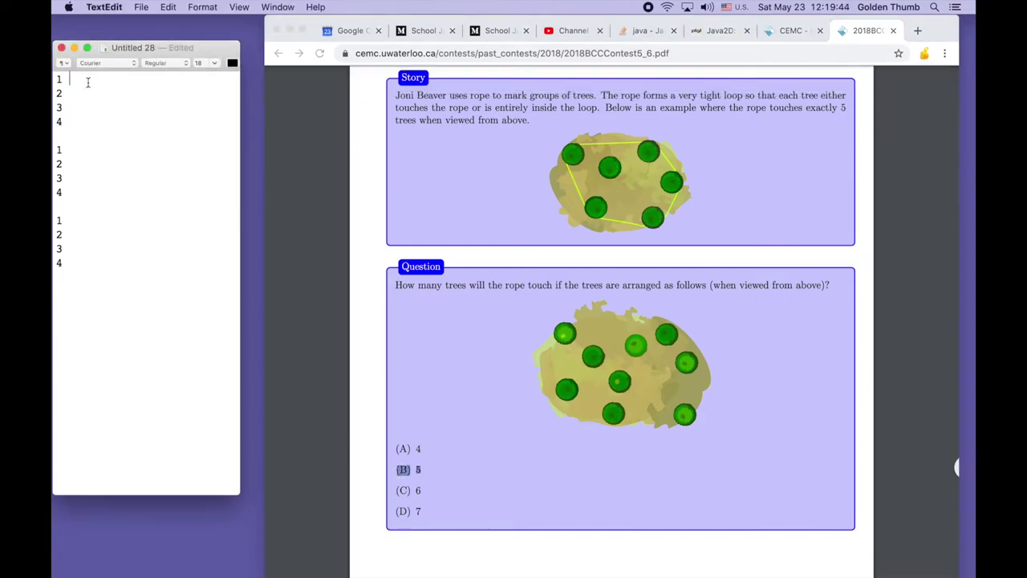
left_click(673, 446)
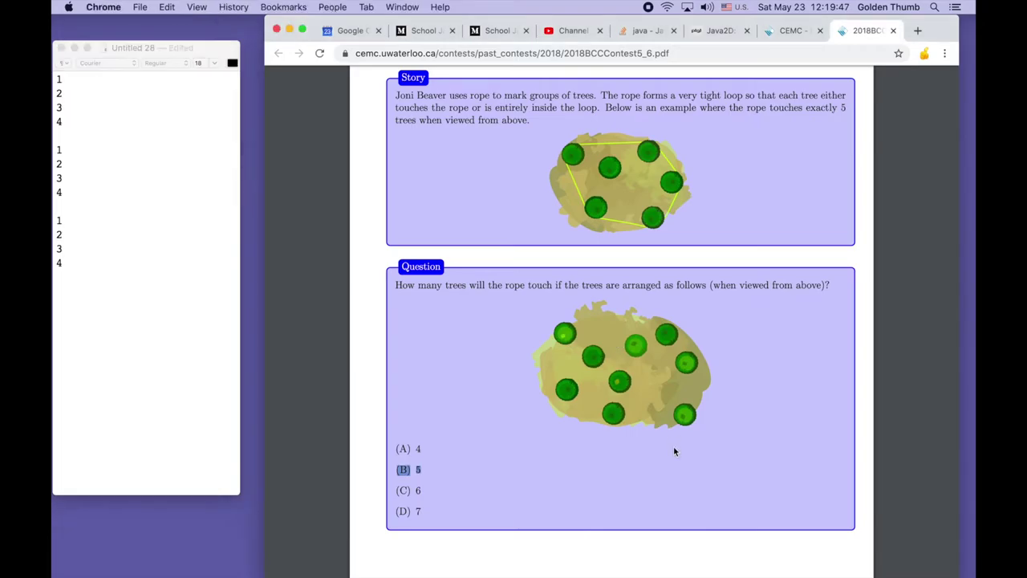
Step: Look through the remaining Part A problems in the contest PDF: Rotation Game, Robots and Flowerbed
scroll(674, 445, "down", 5)
scroll(674, 452, "down", 5)
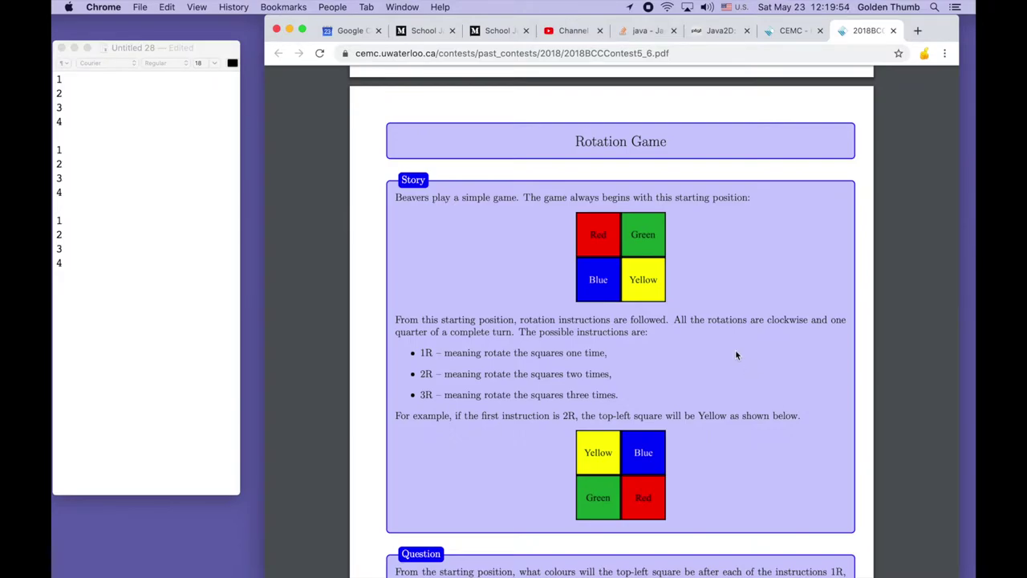
scroll(736, 354, "down", 2)
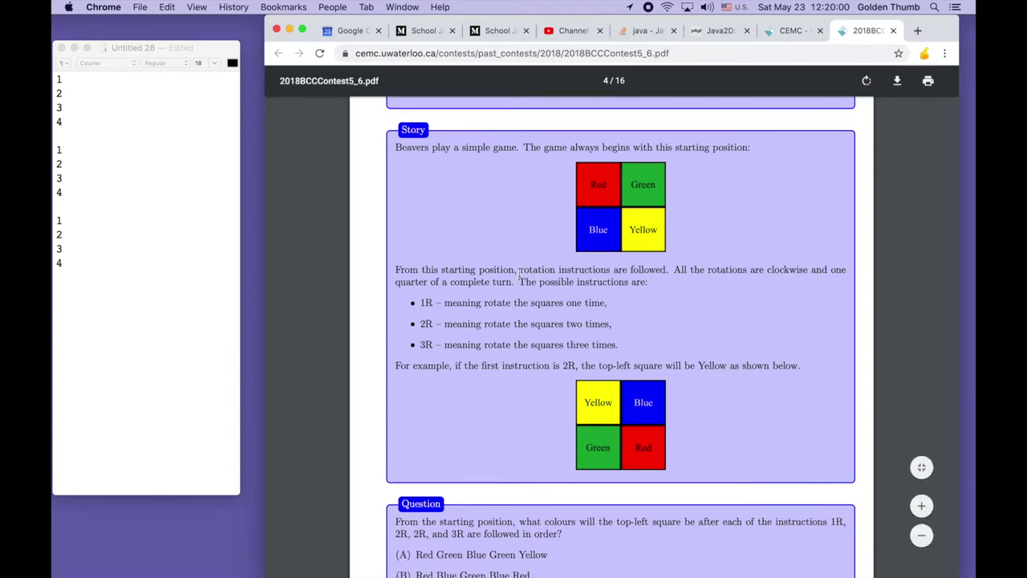
scroll(744, 366, "down", 10)
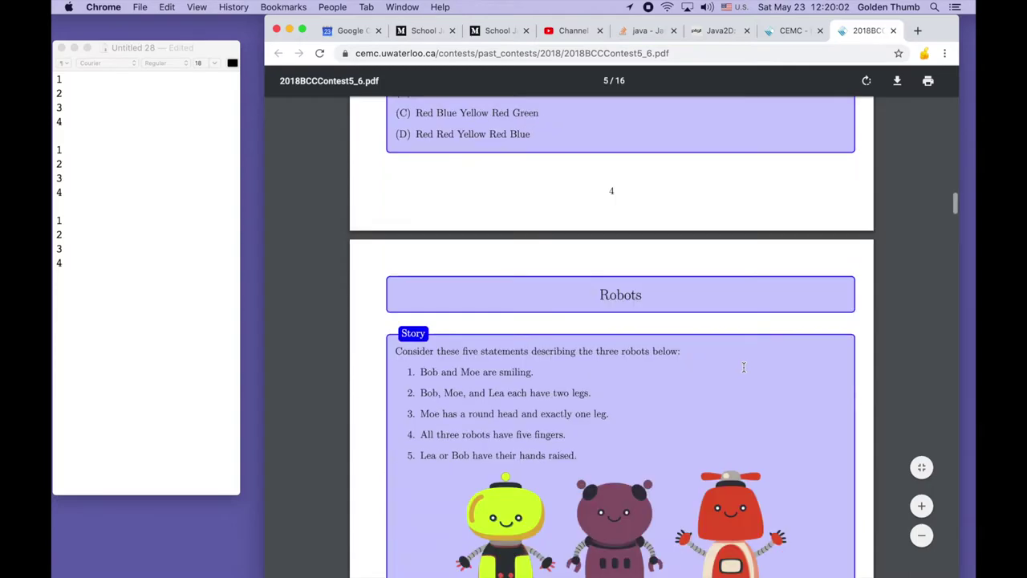
scroll(744, 367, "down", 5)
scroll(744, 366, "up", 2)
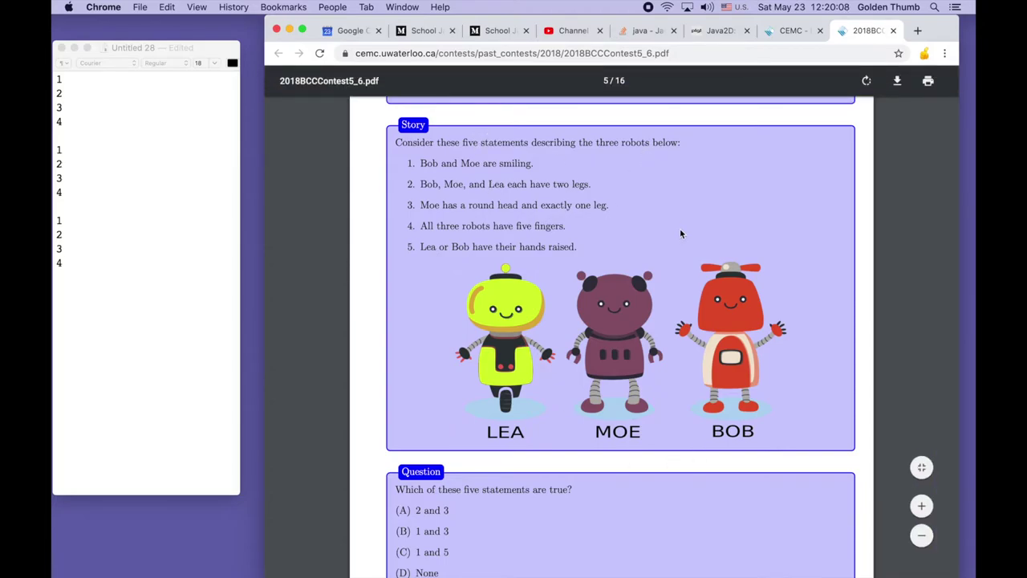
scroll(681, 319, "down", 8)
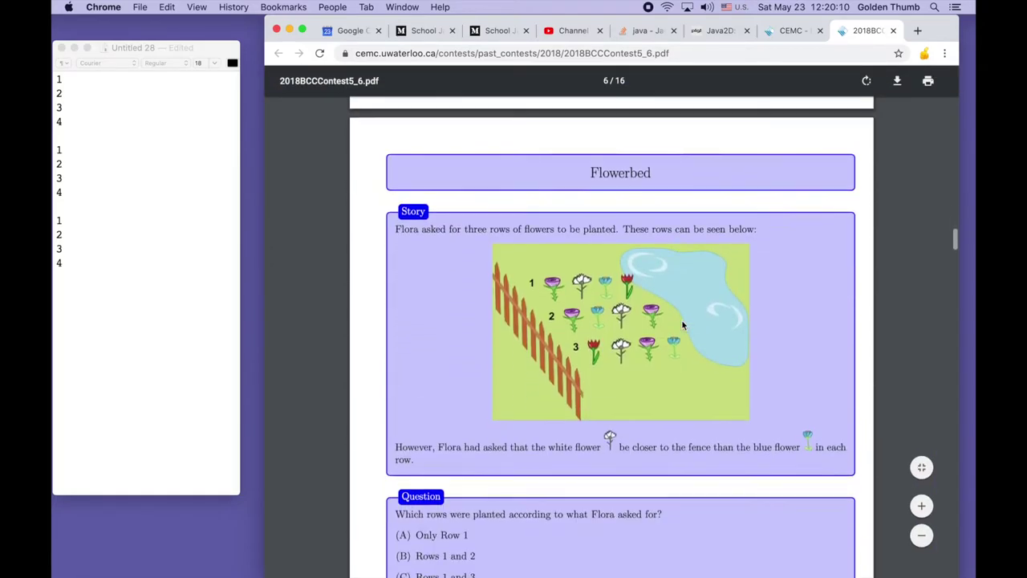
scroll(681, 324, "down", 3)
scroll(681, 324, "up", 2)
scroll(681, 323, "down", 6)
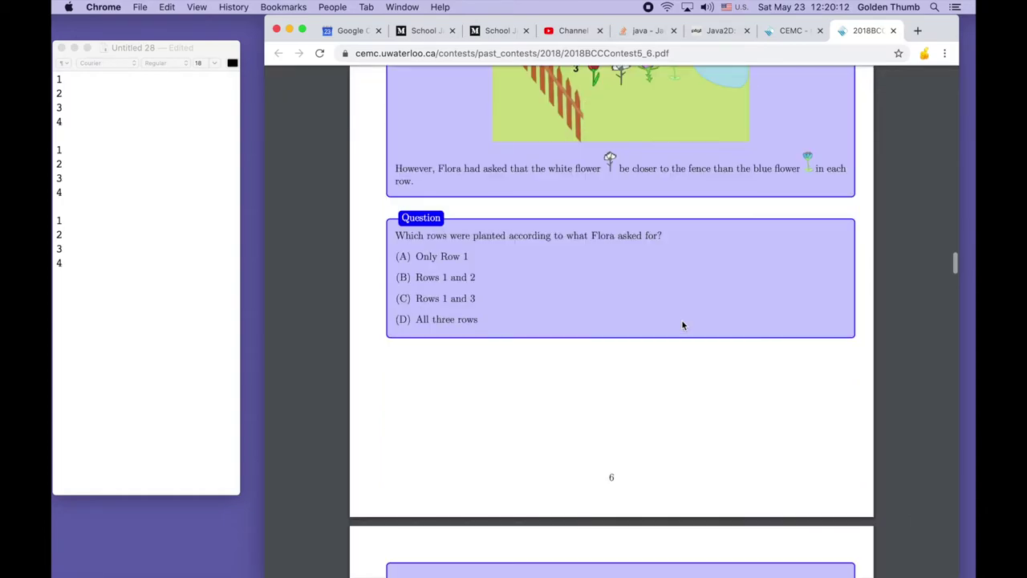
Step: Look through the Part B problems in the contest PDF: Balloons, Beaver Jump Challenge, Lemonade Party and What to Wear?
scroll(683, 325, "down", 5)
scroll(682, 325, "down", 7)
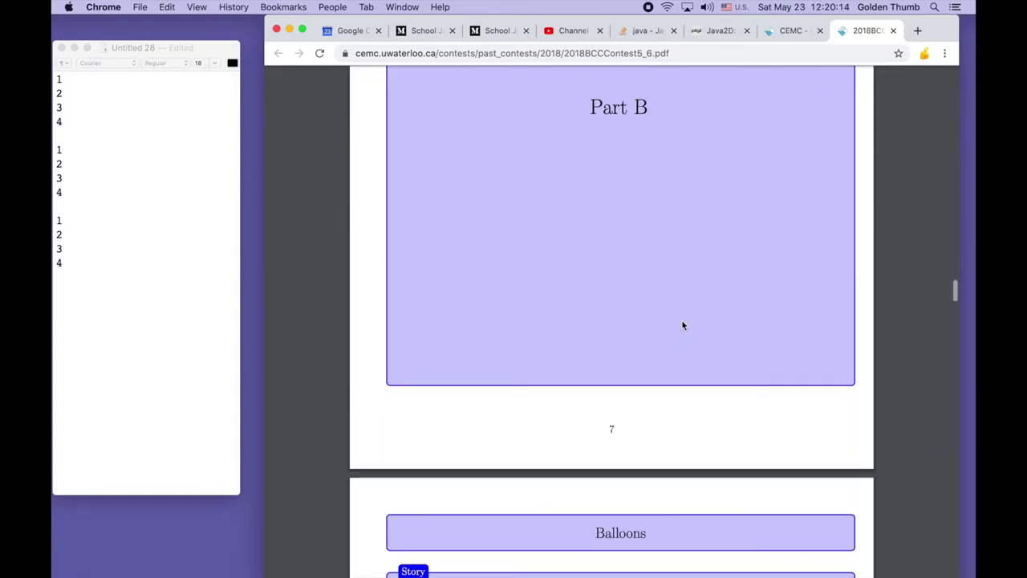
scroll(683, 325, "down", 5)
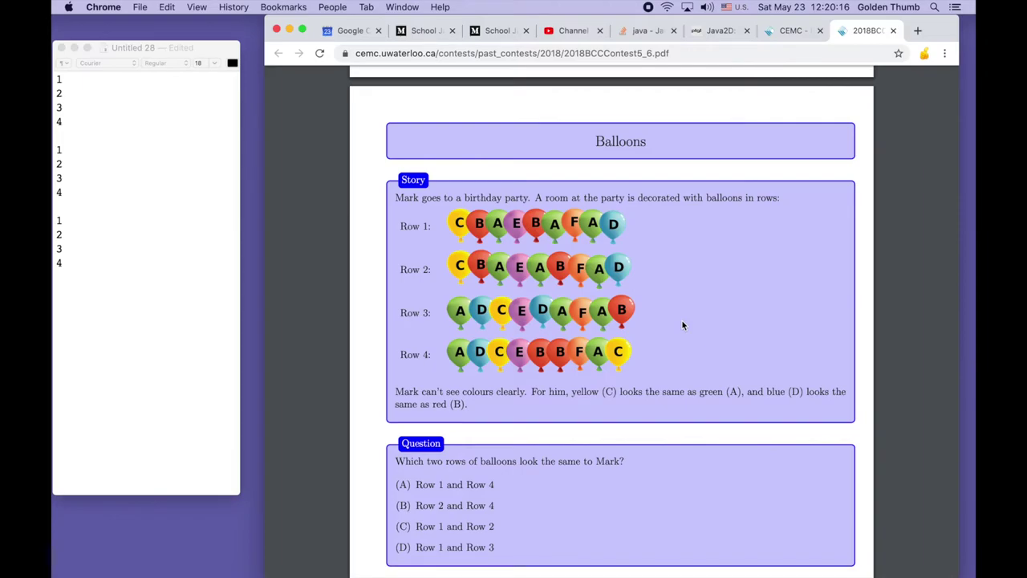
scroll(759, 371, "down", 3)
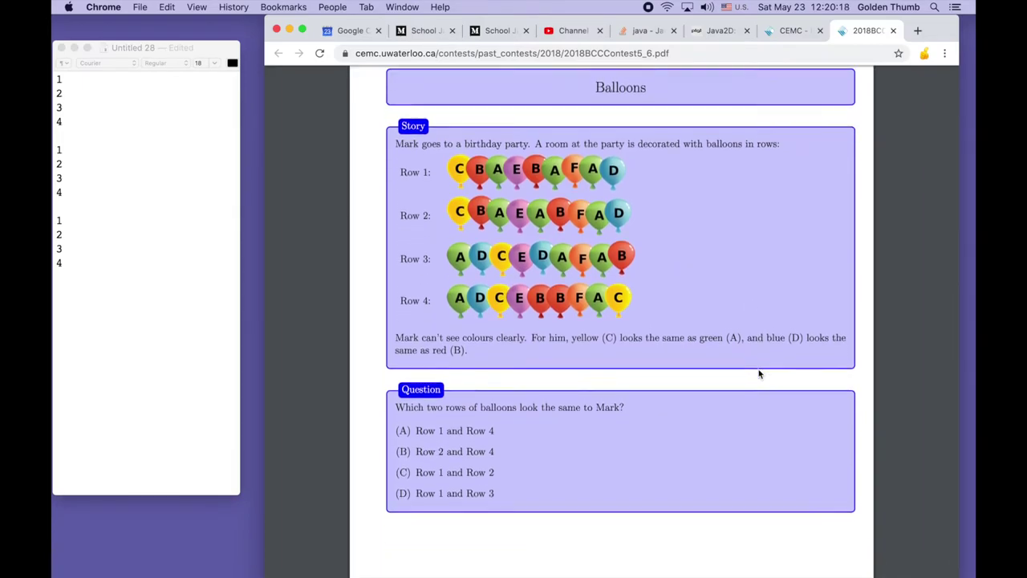
scroll(758, 373, "down", 8)
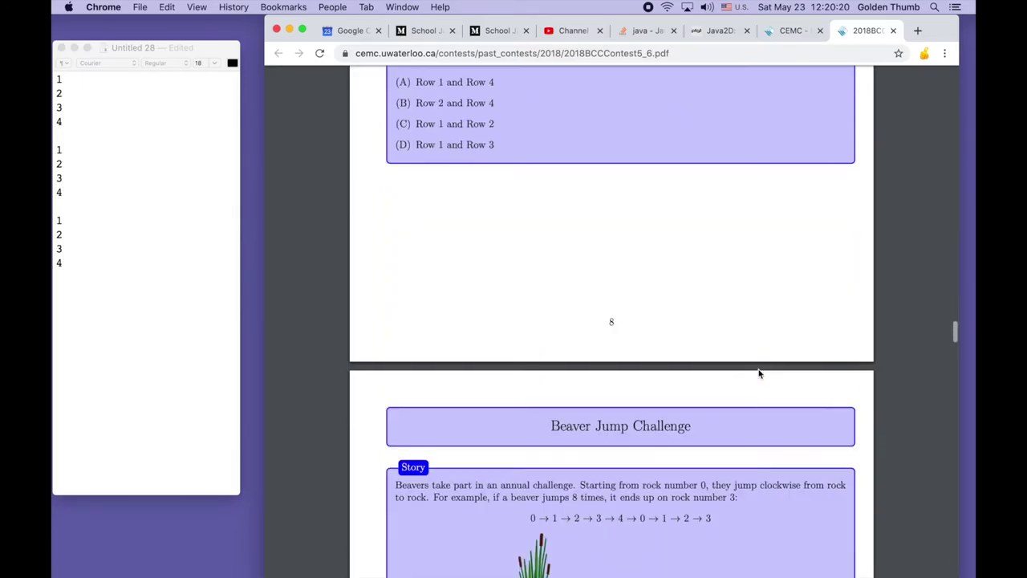
scroll(759, 414, "down", 20)
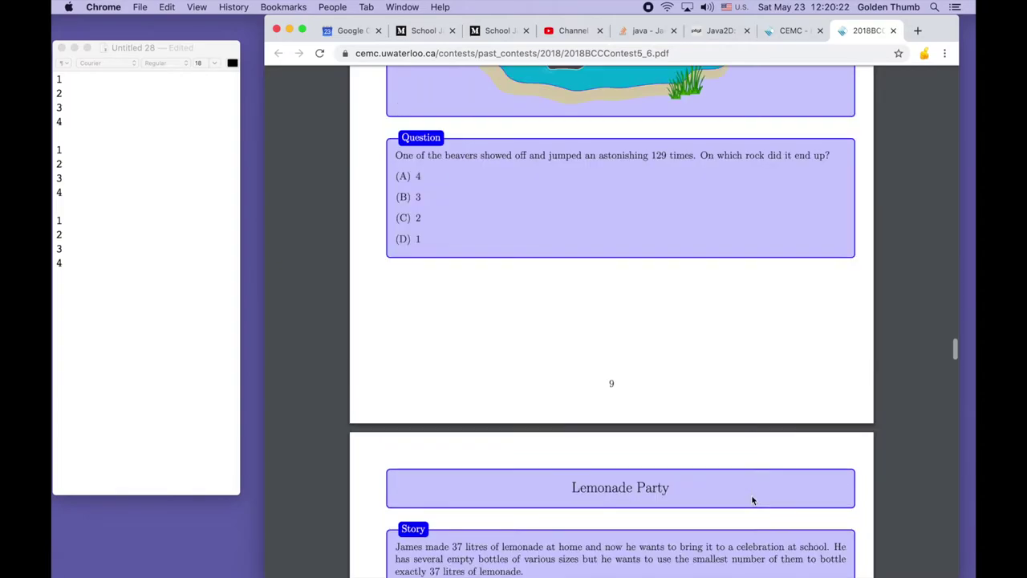
scroll(754, 484, "down", 8)
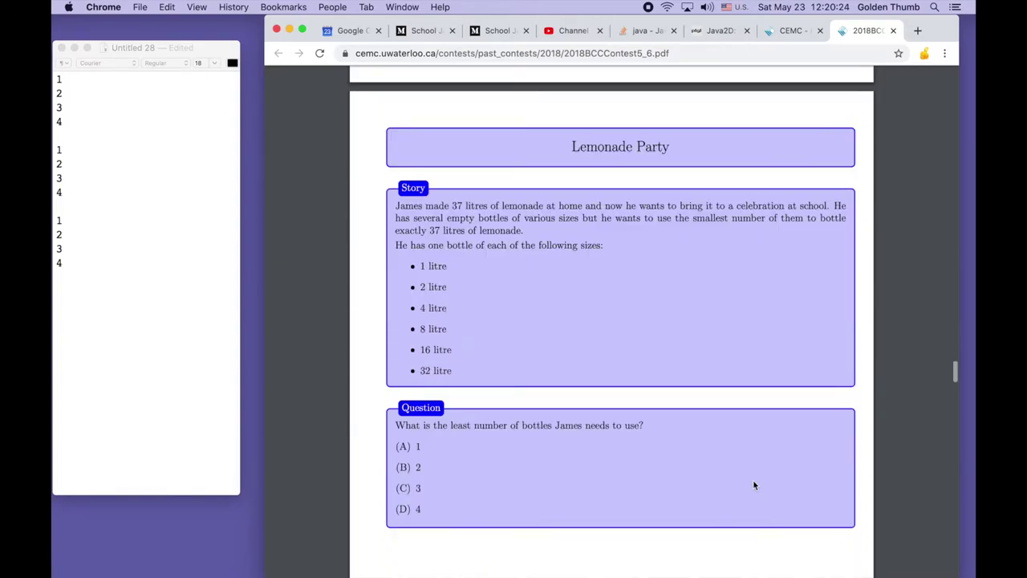
scroll(753, 485, "down", 15)
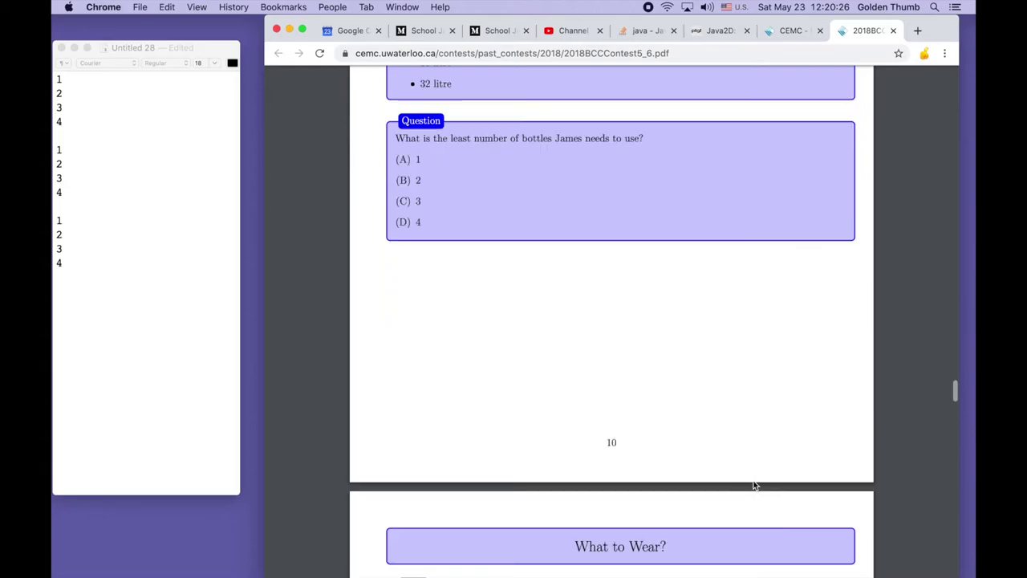
scroll(754, 485, "down", 4)
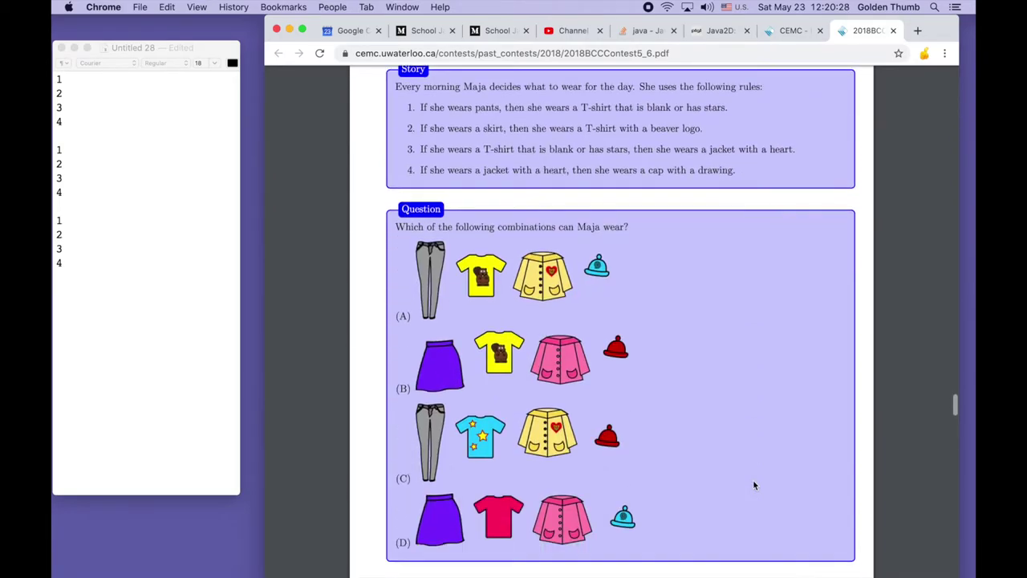
scroll(753, 485, "down", 3)
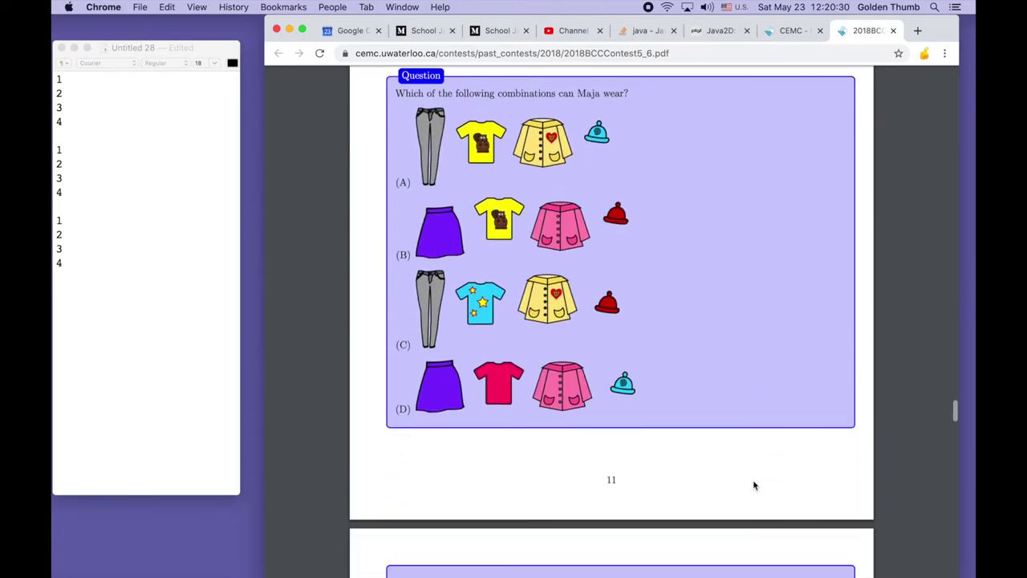
Step: Examine the Beaver Lake and Ring Toss problems on pages 13 and 14, and go back to Beaver Lake
scroll(753, 485, "up", 2)
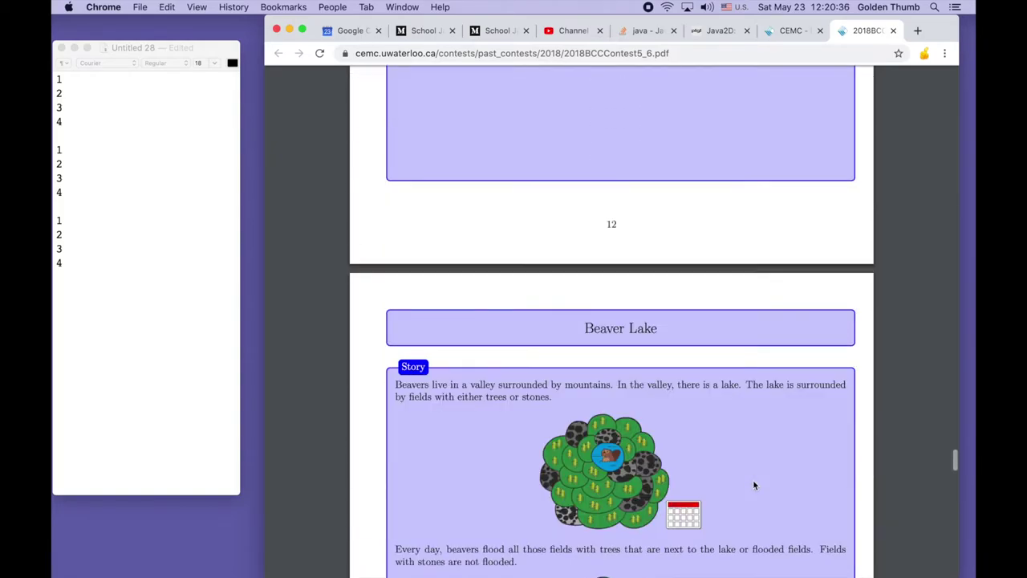
scroll(753, 485, "up", 1)
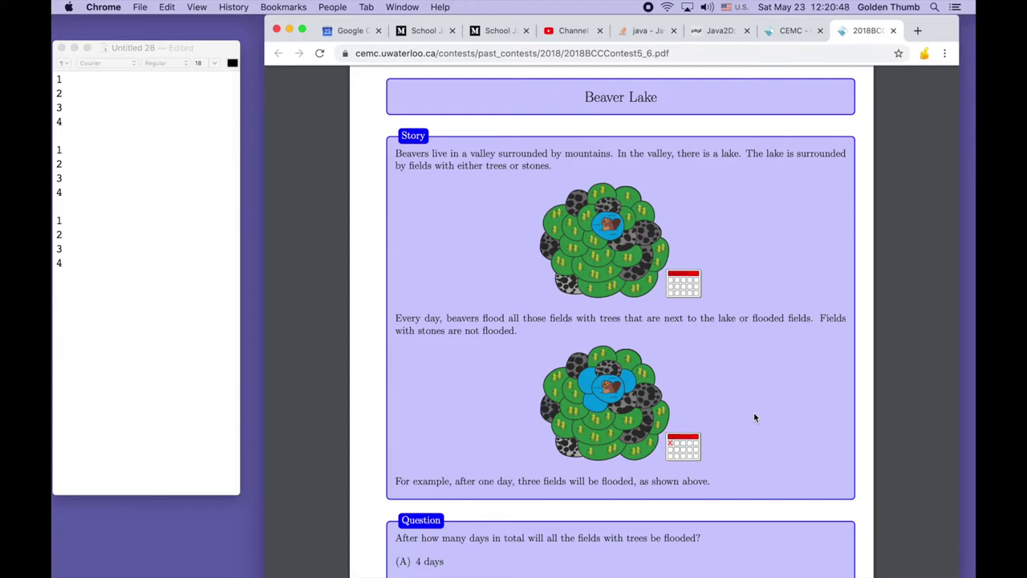
scroll(754, 413, "down", 10)
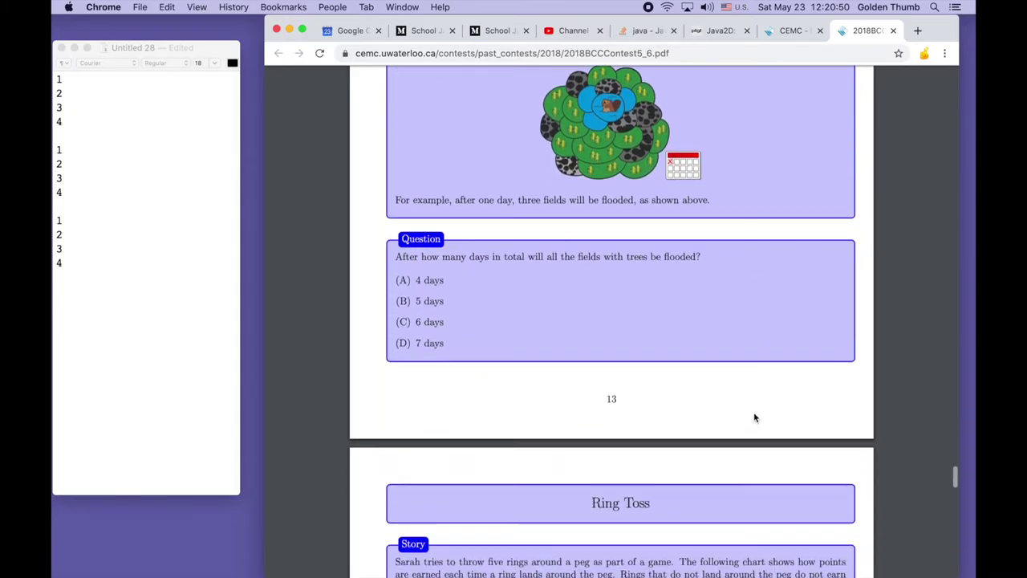
scroll(754, 416, "down", 9)
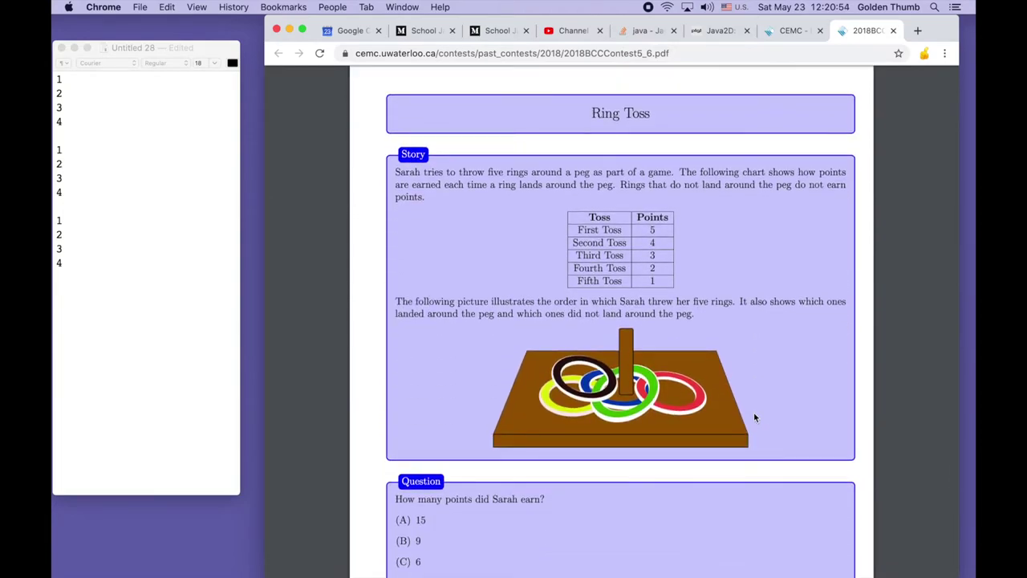
scroll(753, 417, "up", 14)
scroll(754, 417, "up", 11)
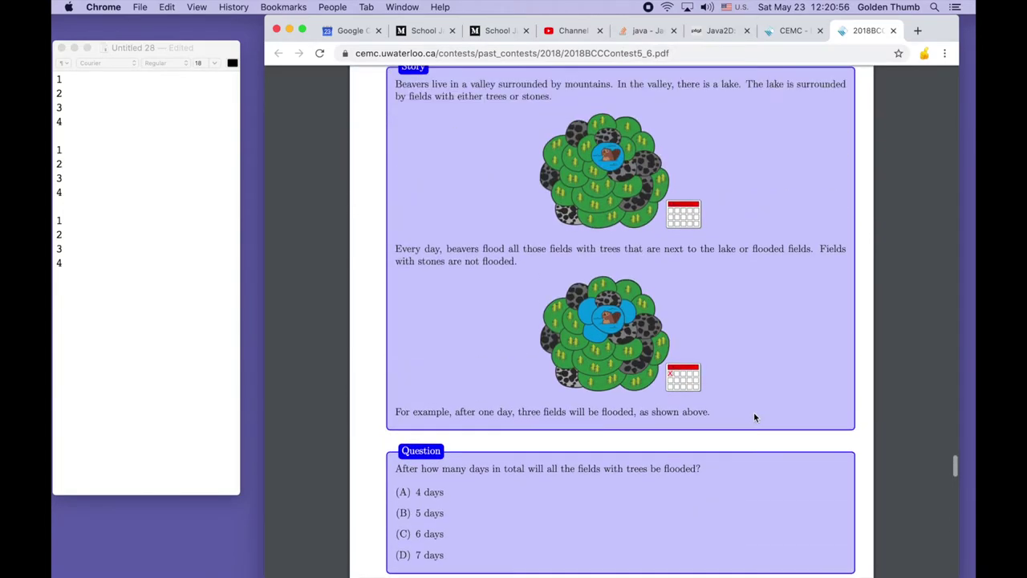
Step: Look through the 2018 contest's Part C problems: Beaver Lake, Ring Toss, Longest Word Chain and Dam Construction
scroll(753, 417, "up", 12)
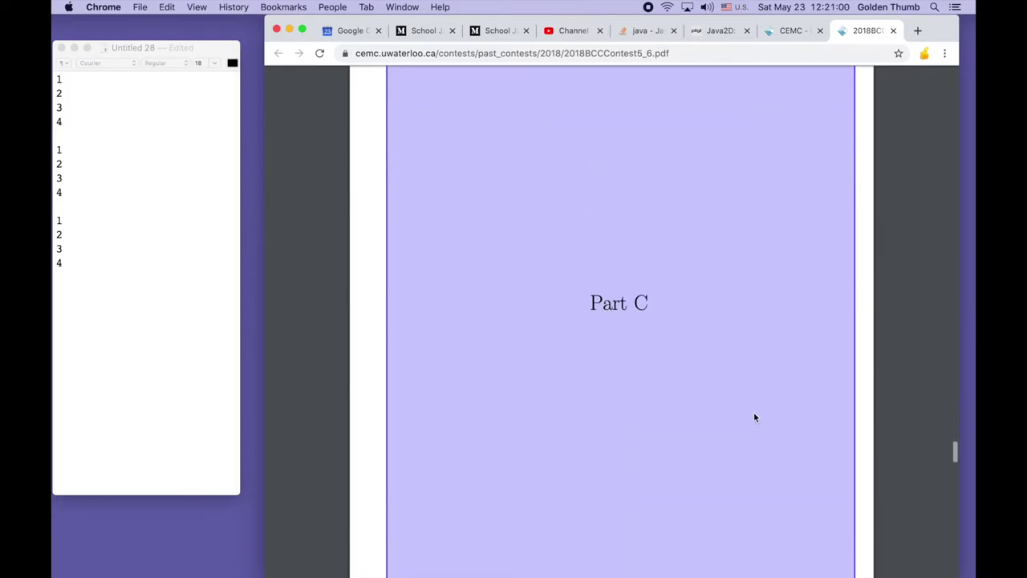
scroll(753, 417, "down", 20)
scroll(754, 417, "down", 5)
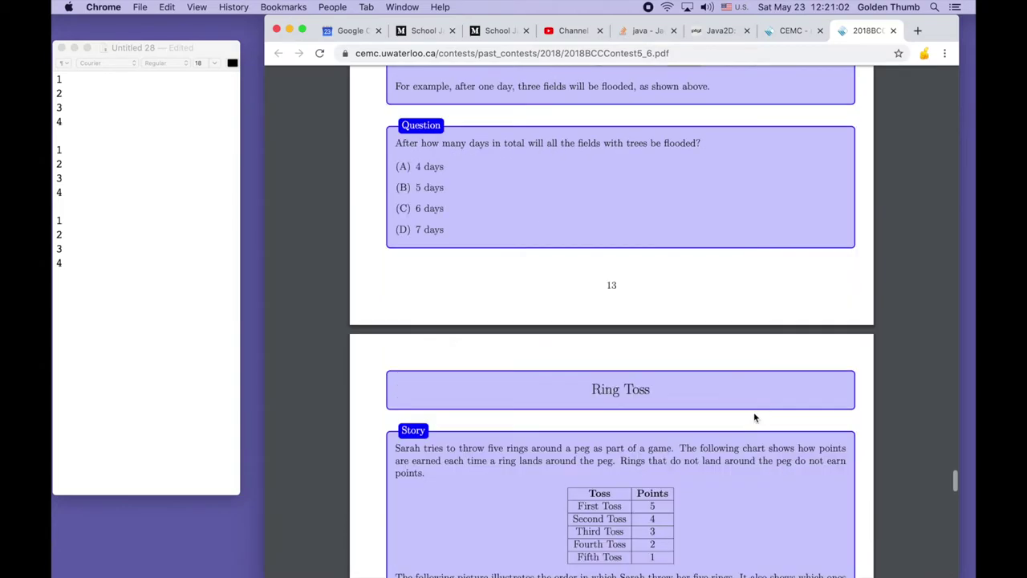
scroll(753, 418, "down", 9)
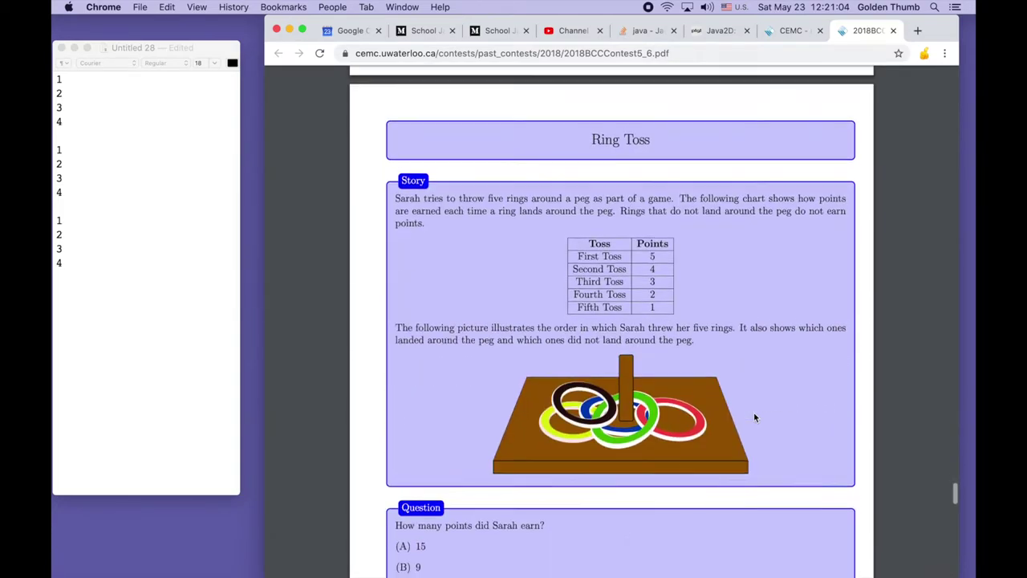
scroll(755, 417, "down", 8)
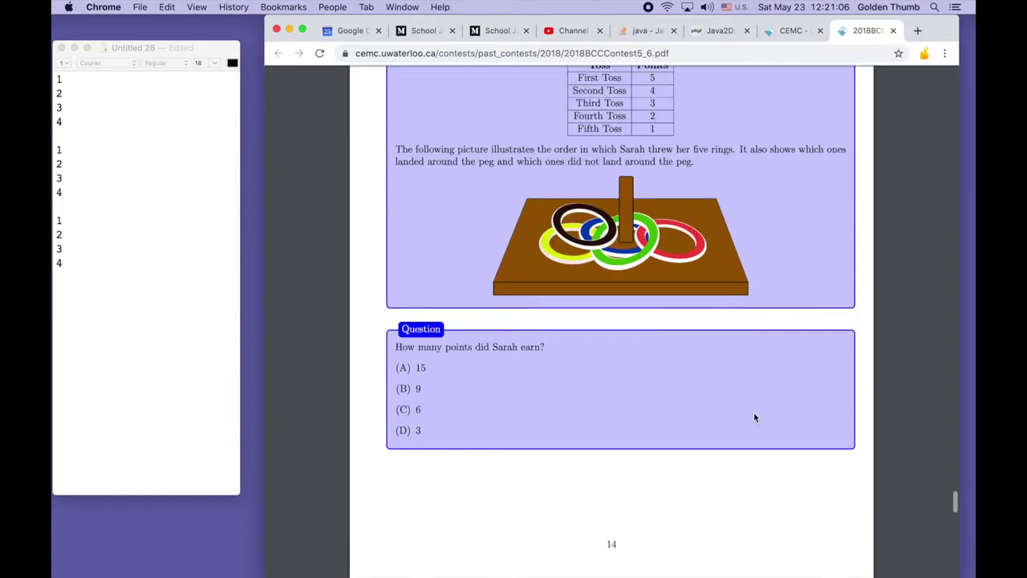
scroll(754, 417, "down", 13)
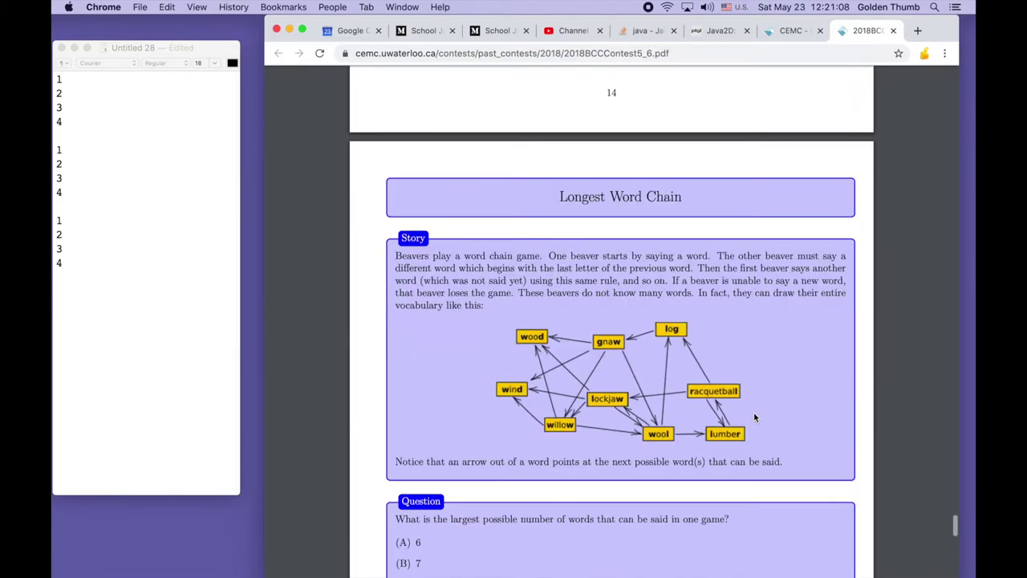
scroll(754, 417, "up", 1)
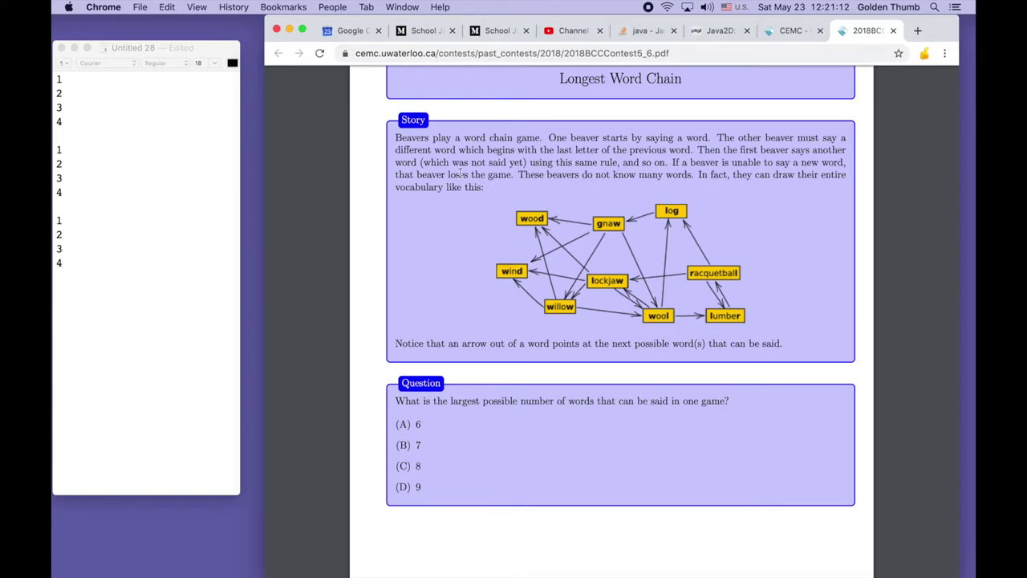
scroll(719, 429, "down", 12)
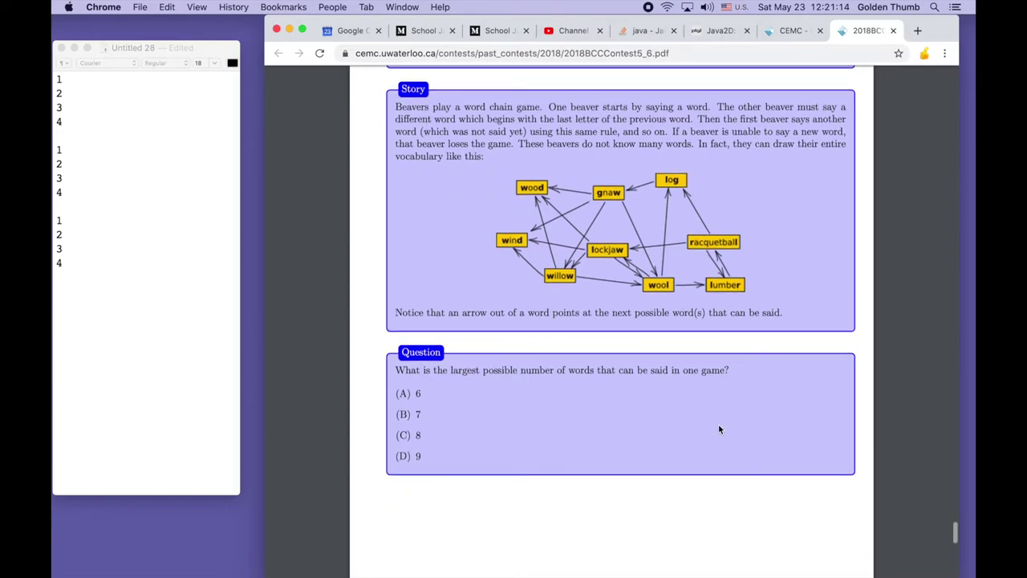
scroll(719, 429, "down", 7)
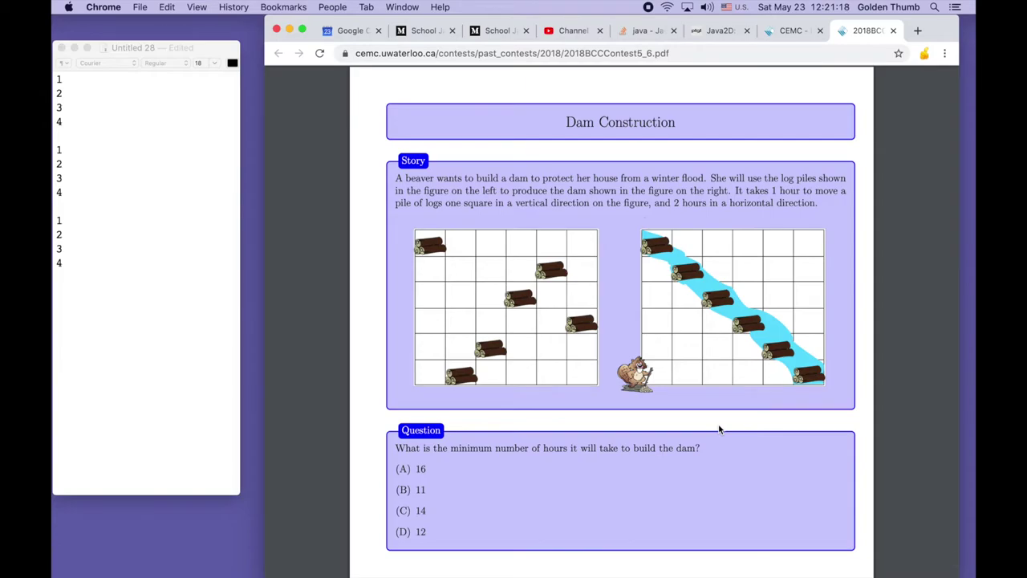
scroll(720, 429, "down", 5)
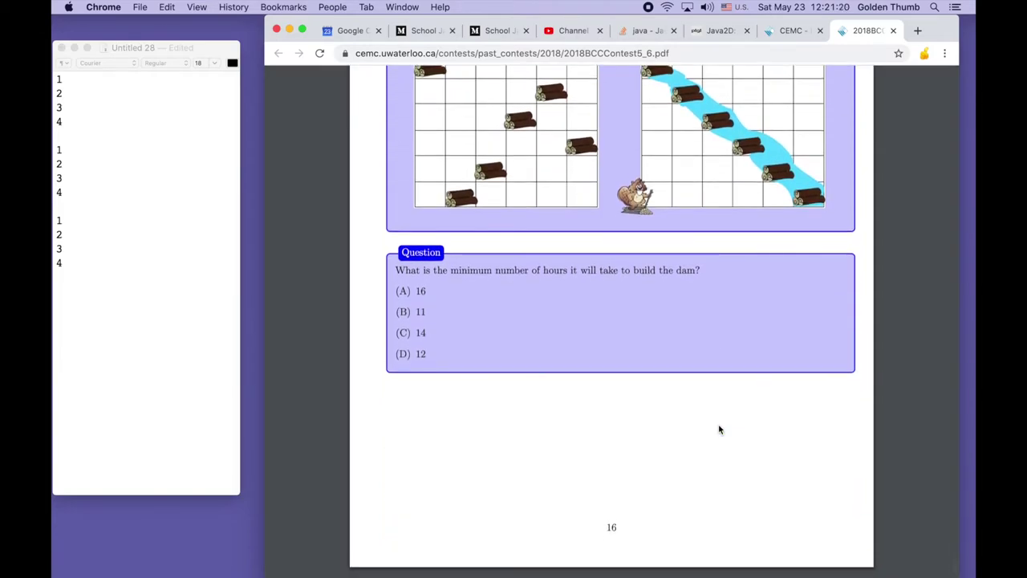
scroll(719, 429, "up", 5)
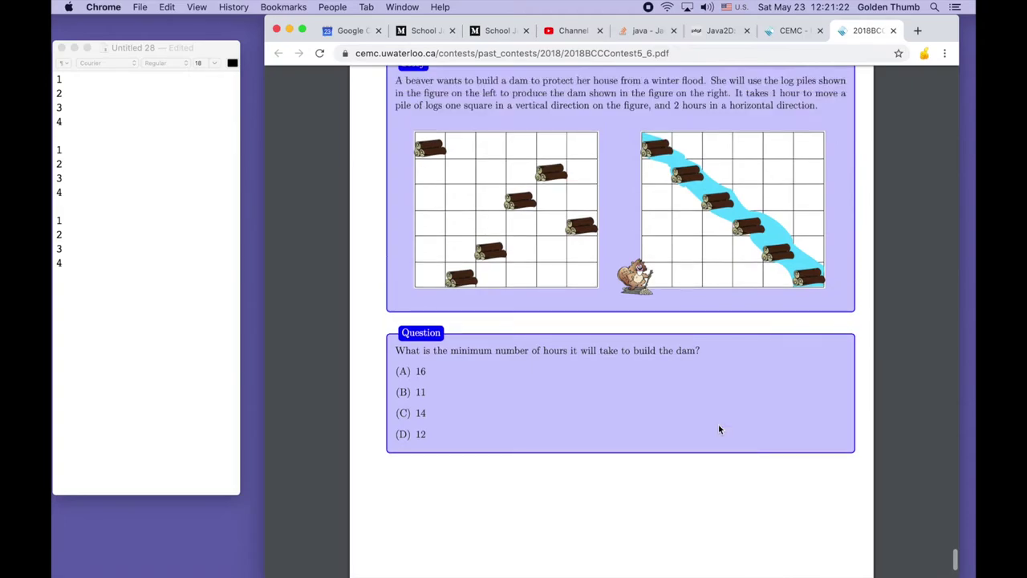
Step: Close the 2018 contest PDF and open the 2017 Grade 5/6 Beaver Computing Challenge contest in a new browser tab
scroll(719, 430, "up", 10)
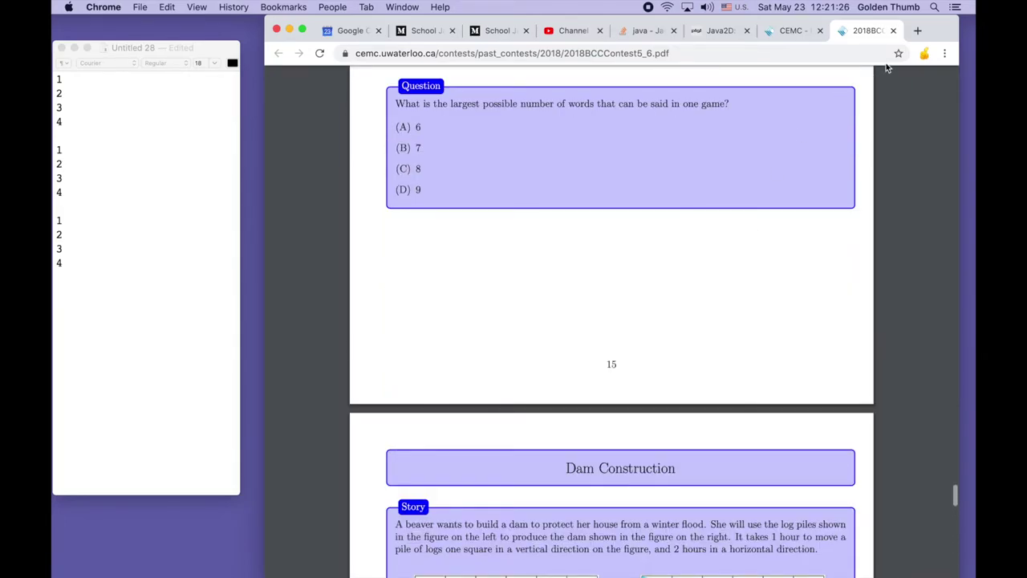
scroll(888, 68, "up", 15)
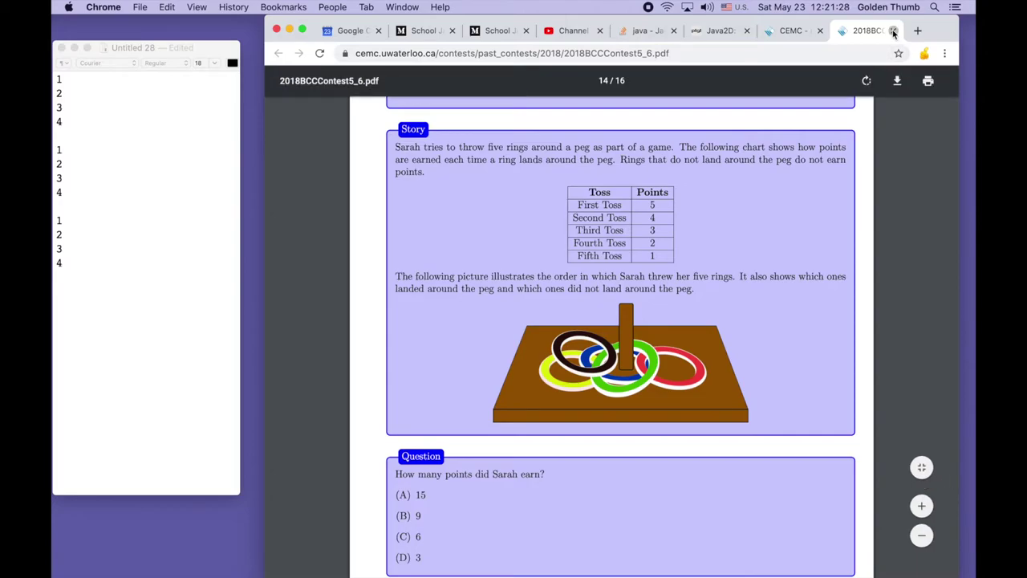
left_click(893, 31)
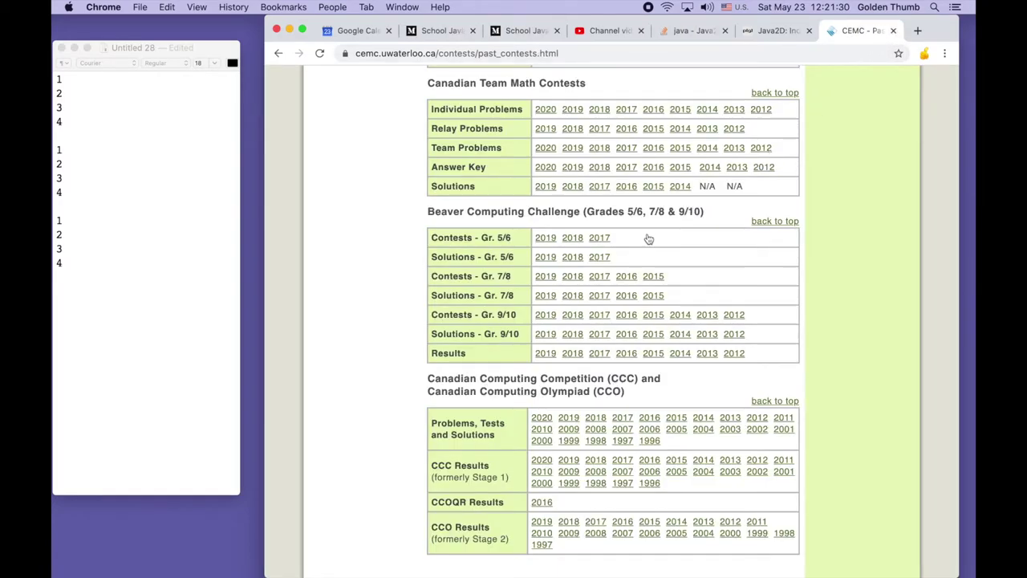
left_click(600, 238, "super")
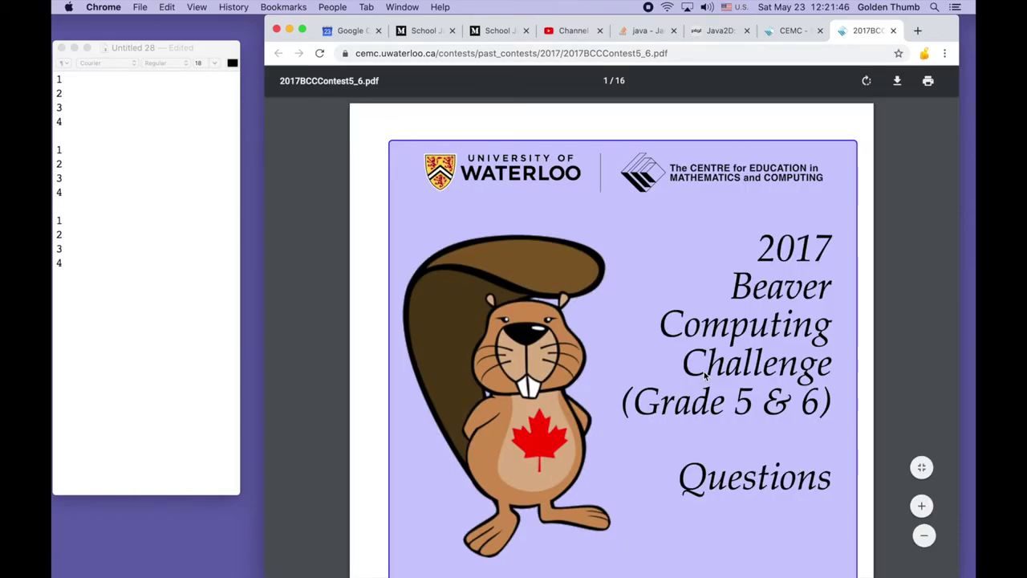
Step: Look through the 2017 contest's Part A problems, from Bird House and the unprotected computer question to Parking Lot and Skaters
scroll(704, 376, "down", 8)
scroll(705, 376, "down", 12)
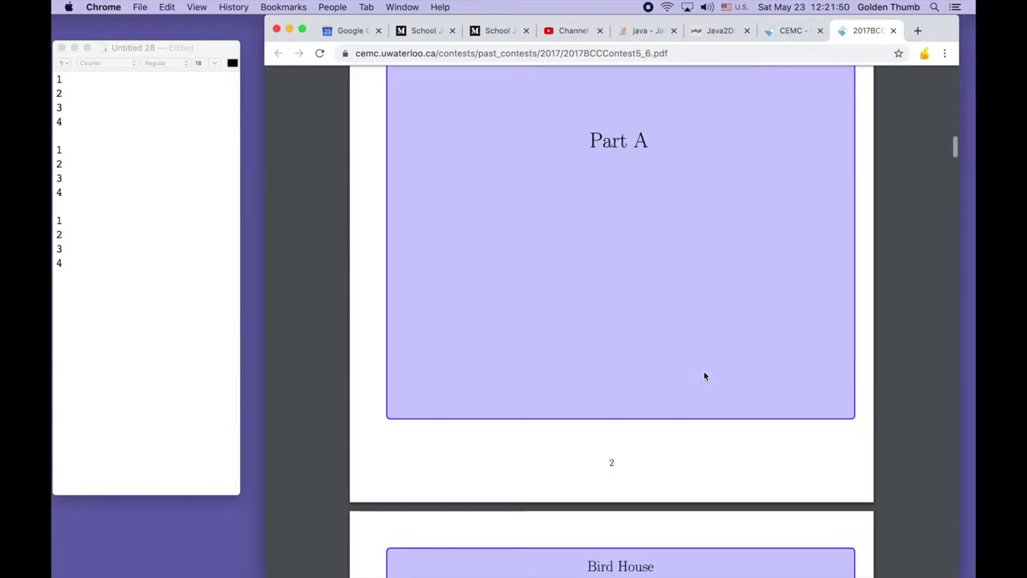
scroll(704, 376, "down", 20)
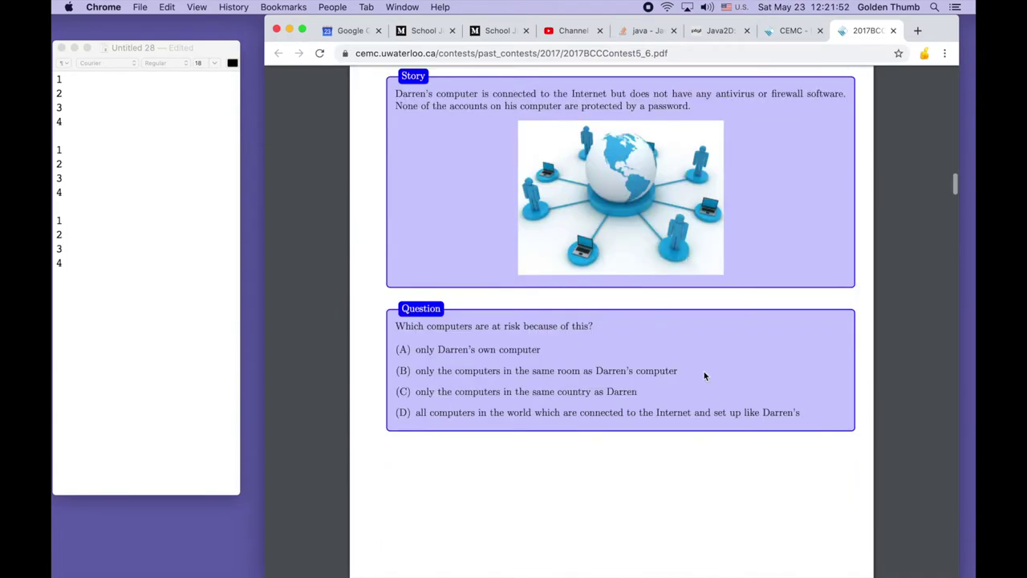
scroll(708, 437, "down", 2)
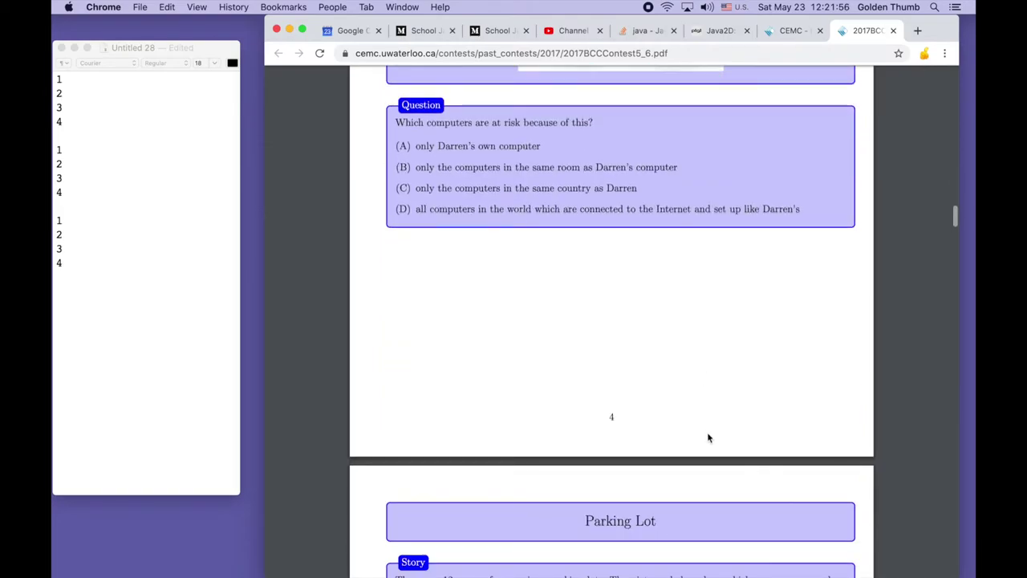
scroll(708, 437, "down", 15)
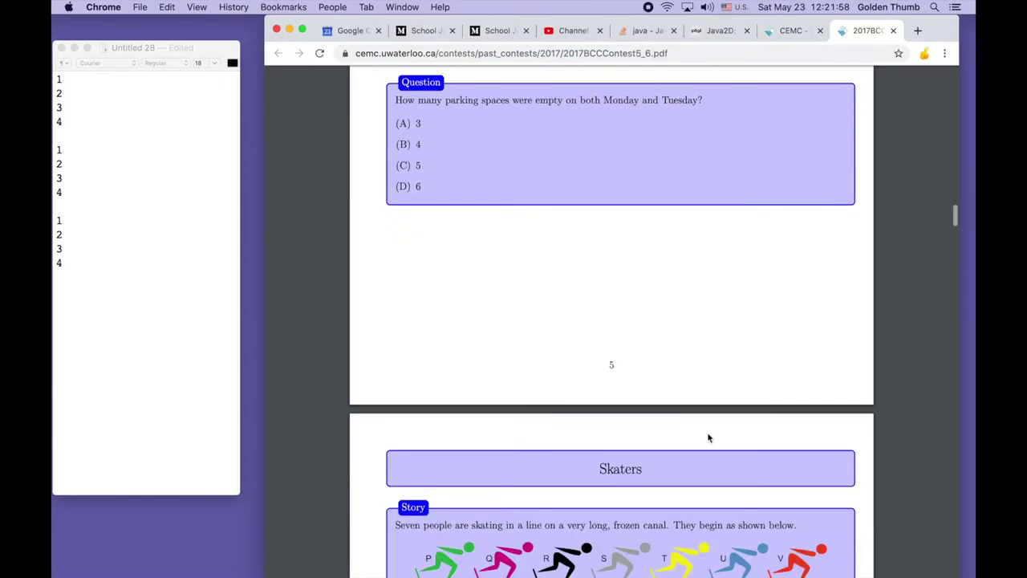
scroll(708, 438, "up", 1)
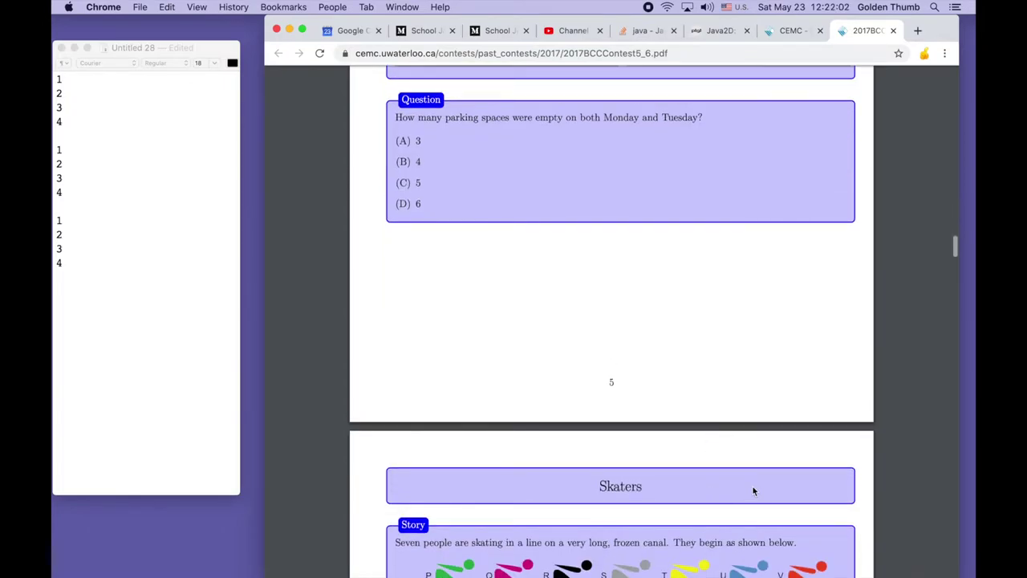
scroll(752, 491, "down", 10)
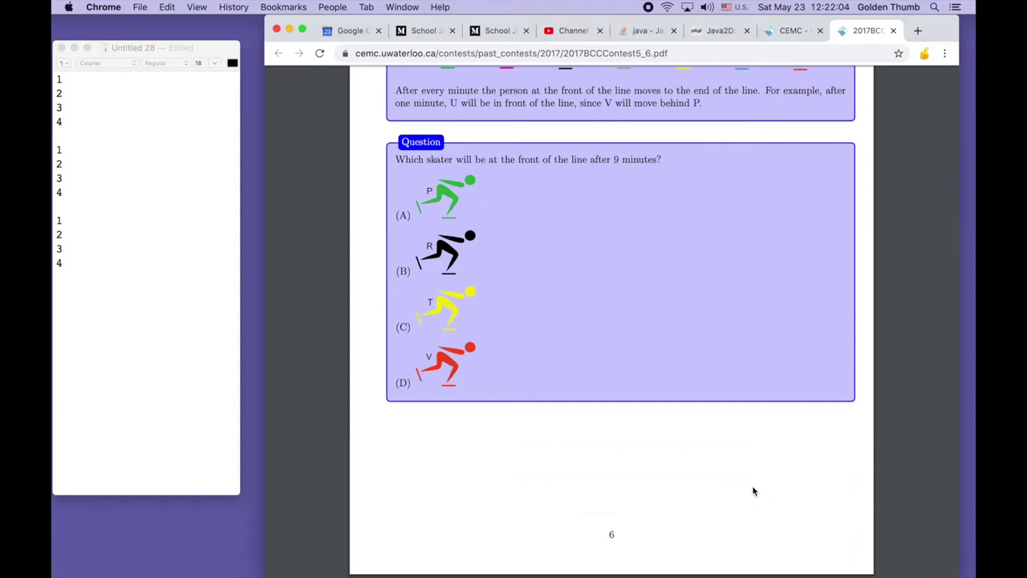
scroll(753, 491, "up", 5)
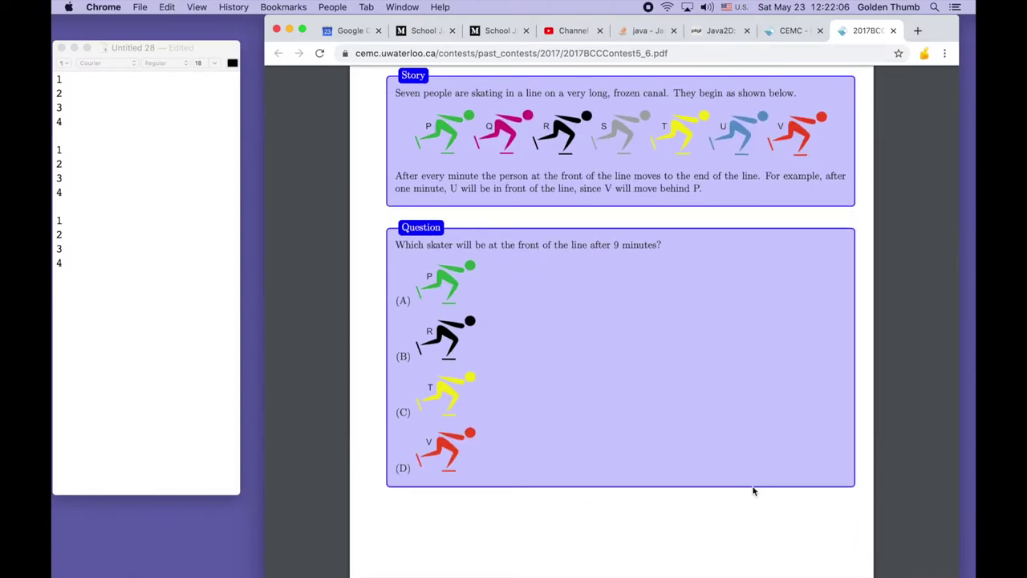
scroll(753, 490, "up", 2)
scroll(753, 491, "down", 10)
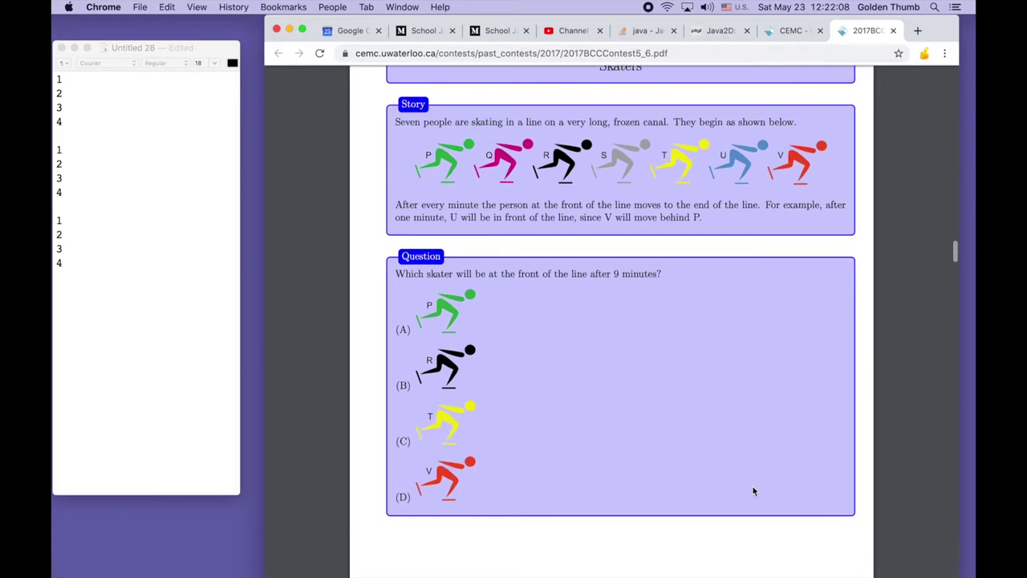
Step: Look through the 2017 contest's Part B problems: Toy Factory, the beavers' strawberry canal maze, Five Sticks and Toy Storage
scroll(753, 490, "down", 15)
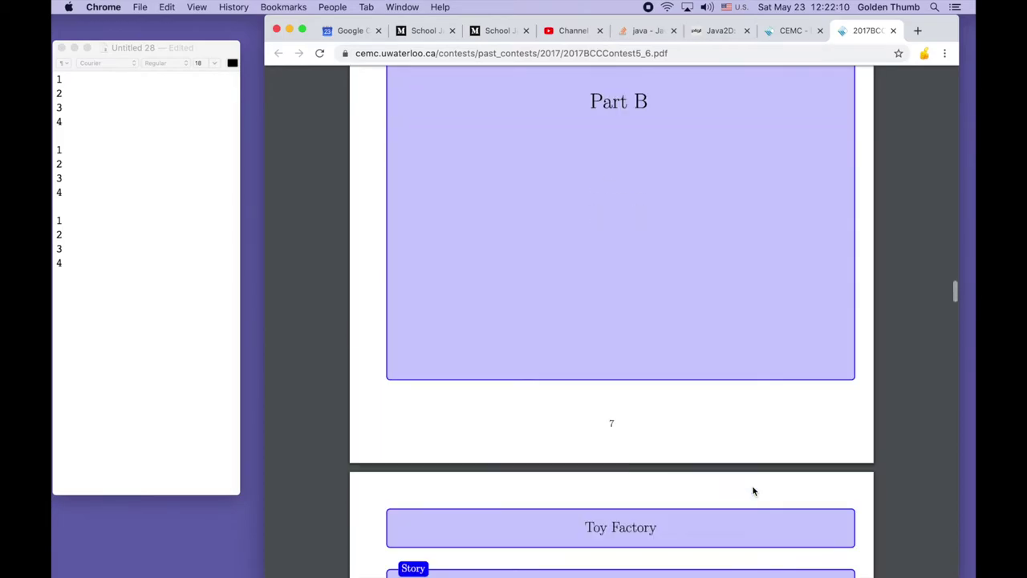
scroll(753, 490, "down", 3)
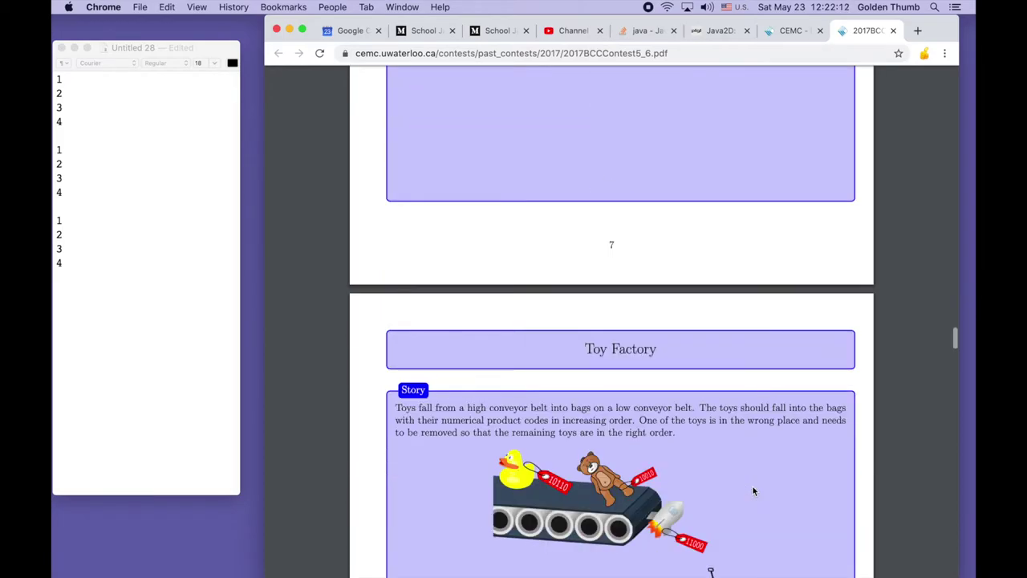
scroll(787, 454, "down", 20)
scroll(788, 454, "down", 17)
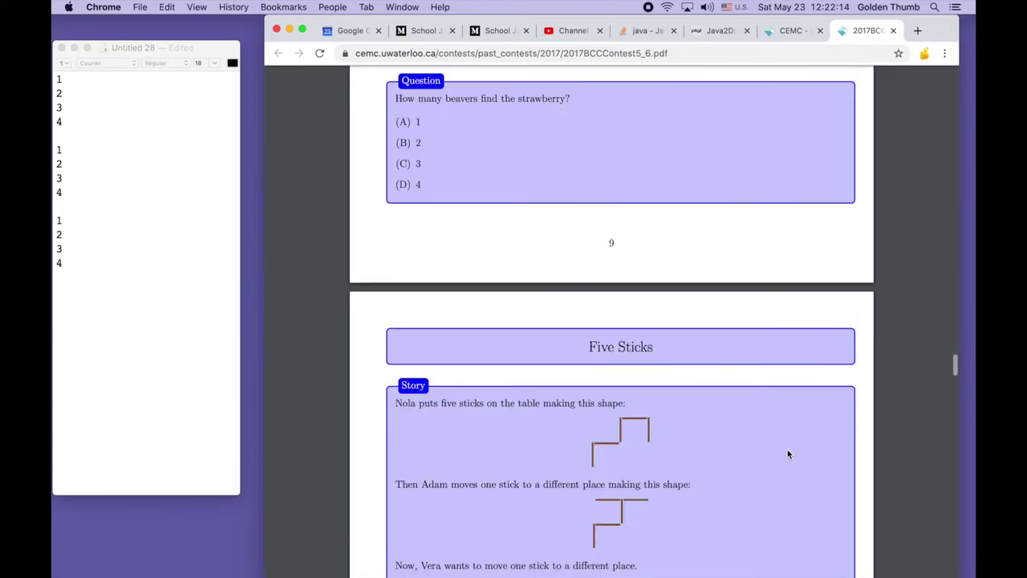
scroll(787, 454, "up", 8)
scroll(787, 454, "up", 12)
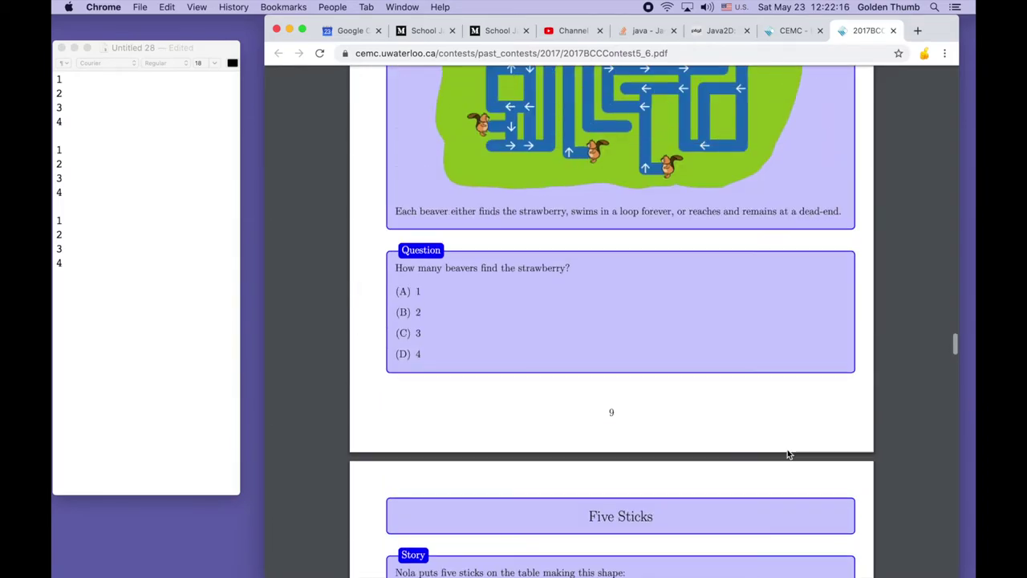
scroll(787, 455, "up", 2)
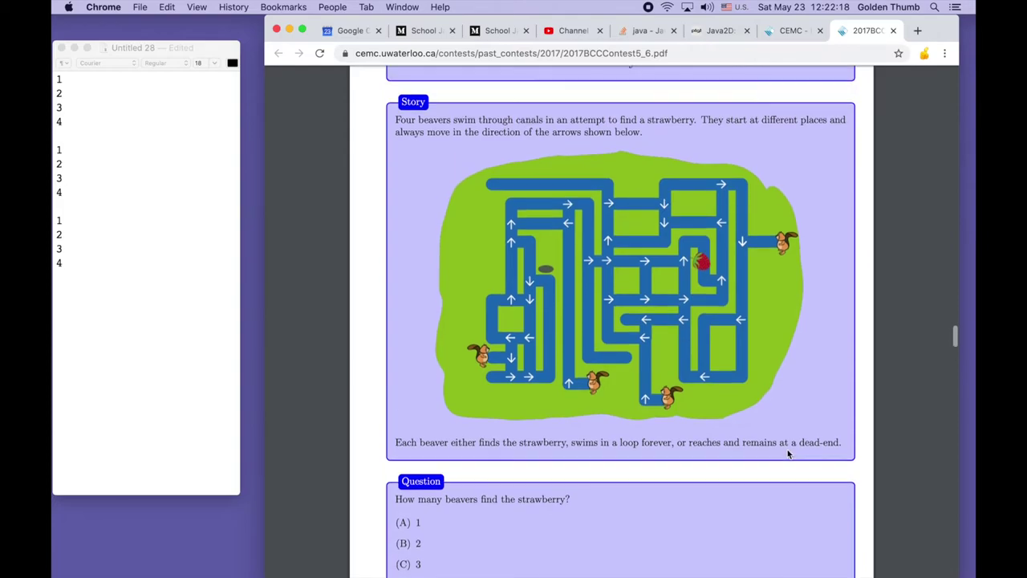
scroll(787, 455, "down", 3)
scroll(788, 454, "down", 20)
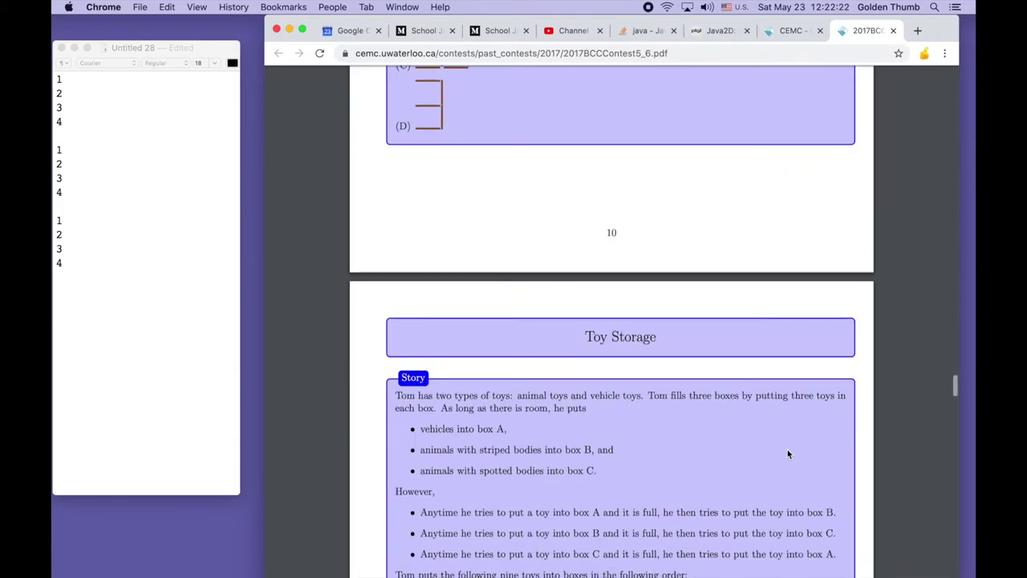
scroll(714, 395, "up", 9)
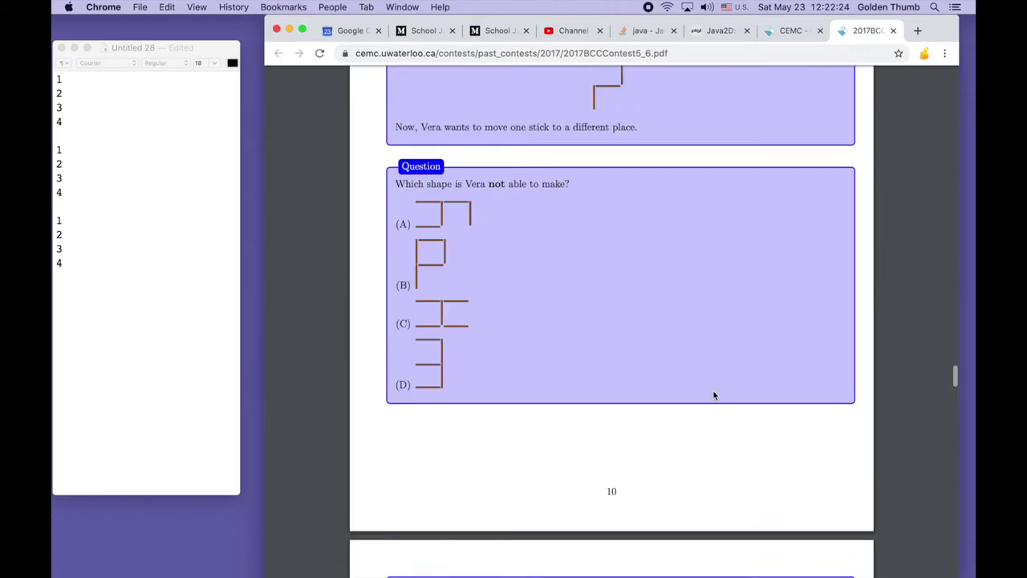
scroll(706, 383, "down", 10)
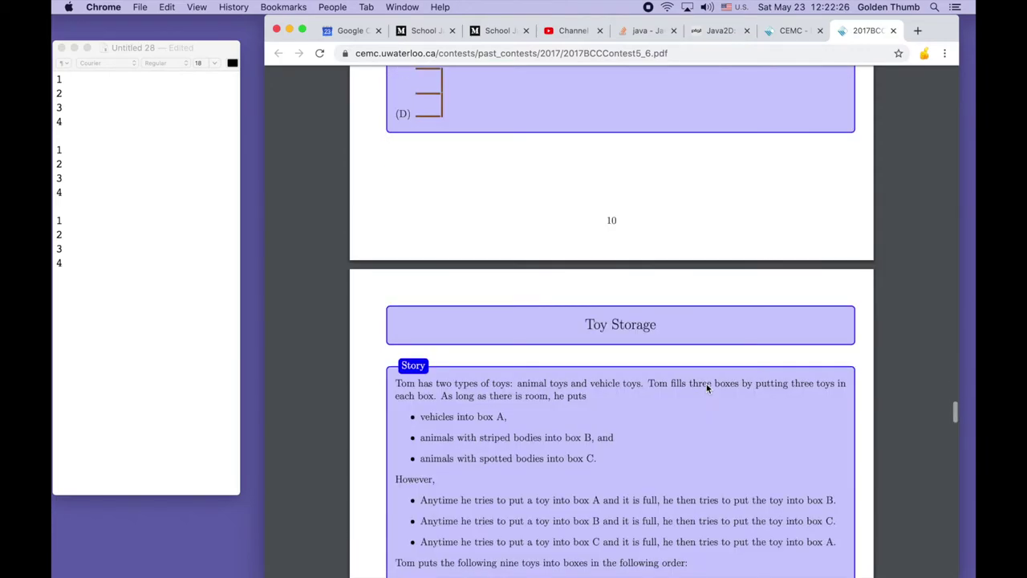
scroll(706, 384, "down", 20)
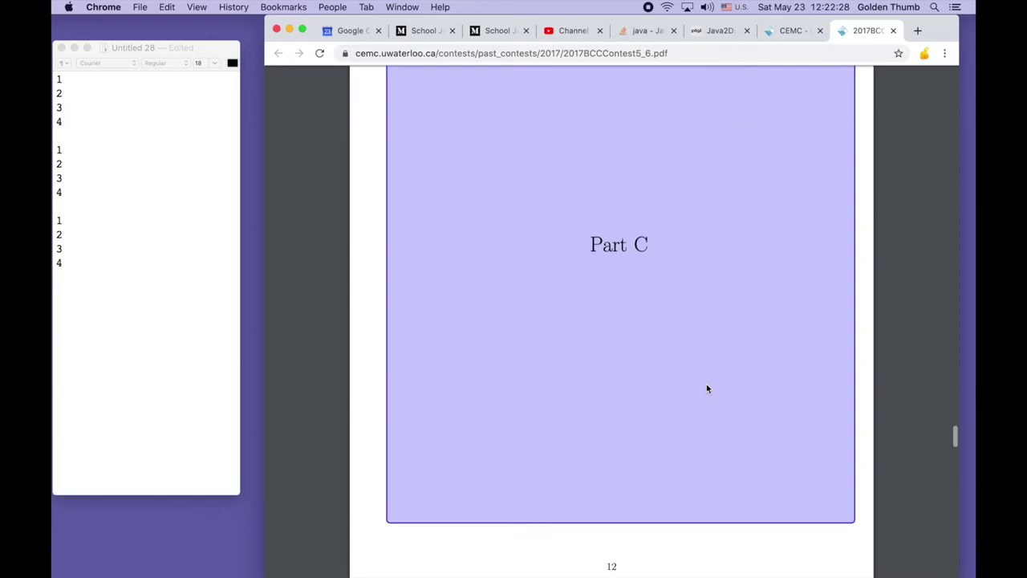
Step: Look through the 2017 contest's Part C problems from Chameleon past Wallpaper to Bracket Bracelet
scroll(706, 388, "down", 18)
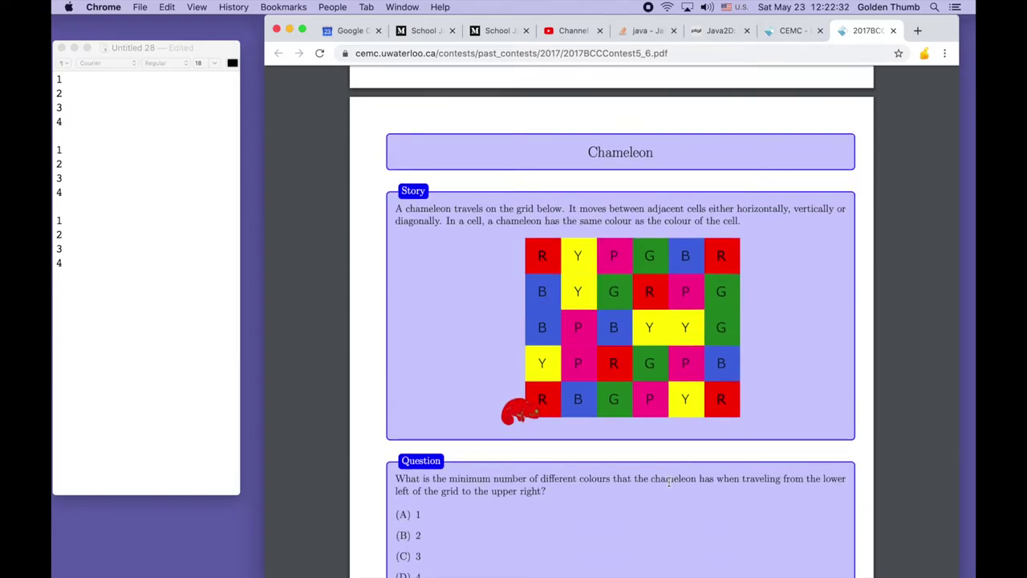
scroll(669, 482, "down", 5)
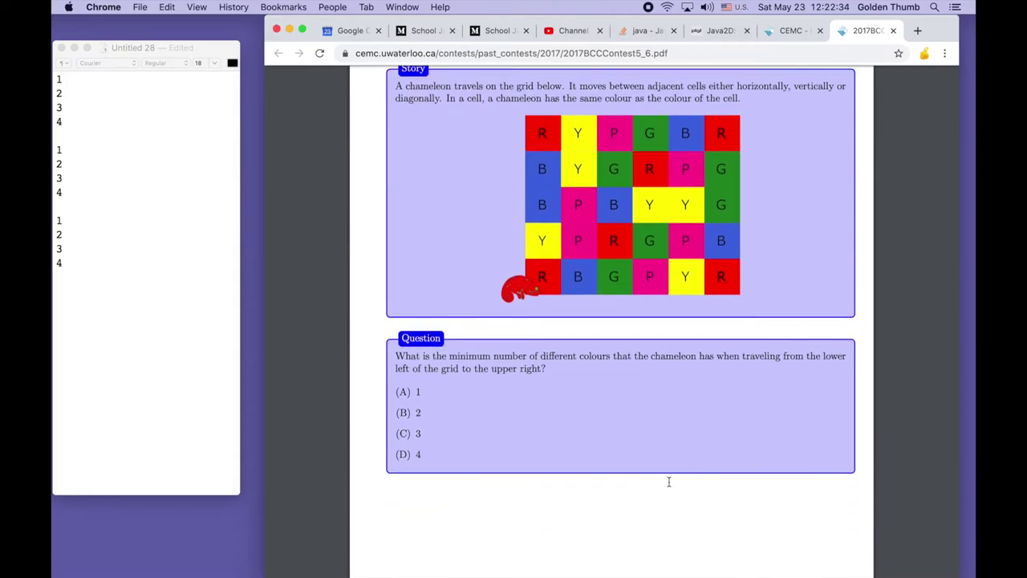
scroll(669, 481, "up", 1)
scroll(669, 481, "down", 7)
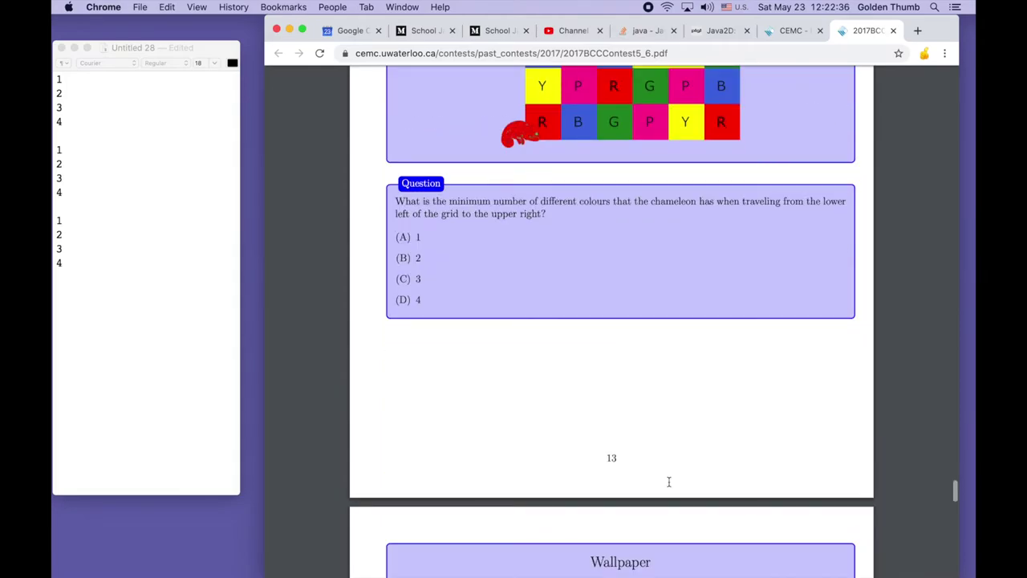
scroll(668, 481, "down", 1)
scroll(668, 481, "down", 20)
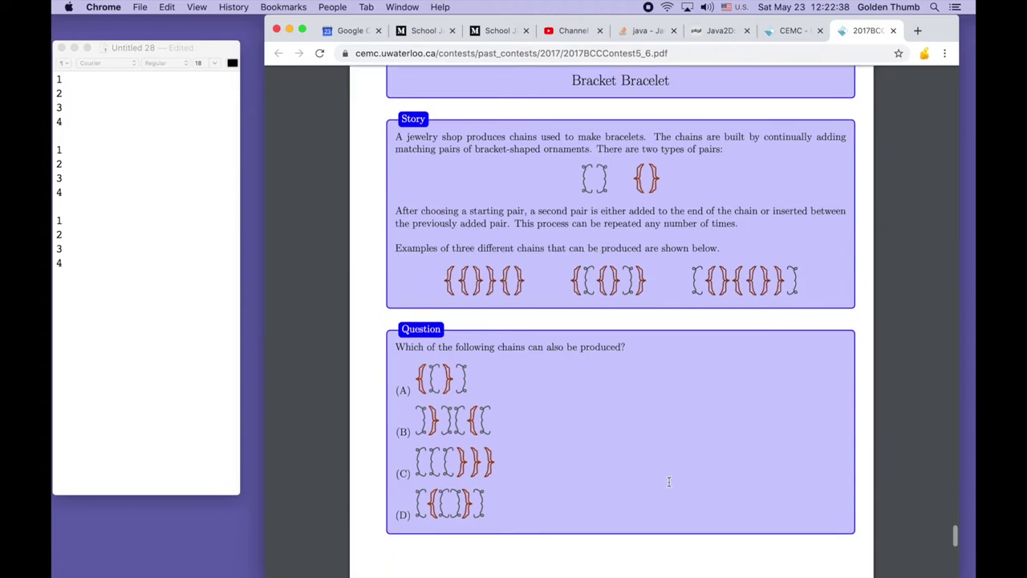
Step: Return to the Chameleon problem on page 13 of the 2017 contest and capture a screenshot of its coloured letter grid
scroll(668, 482, "up", 20)
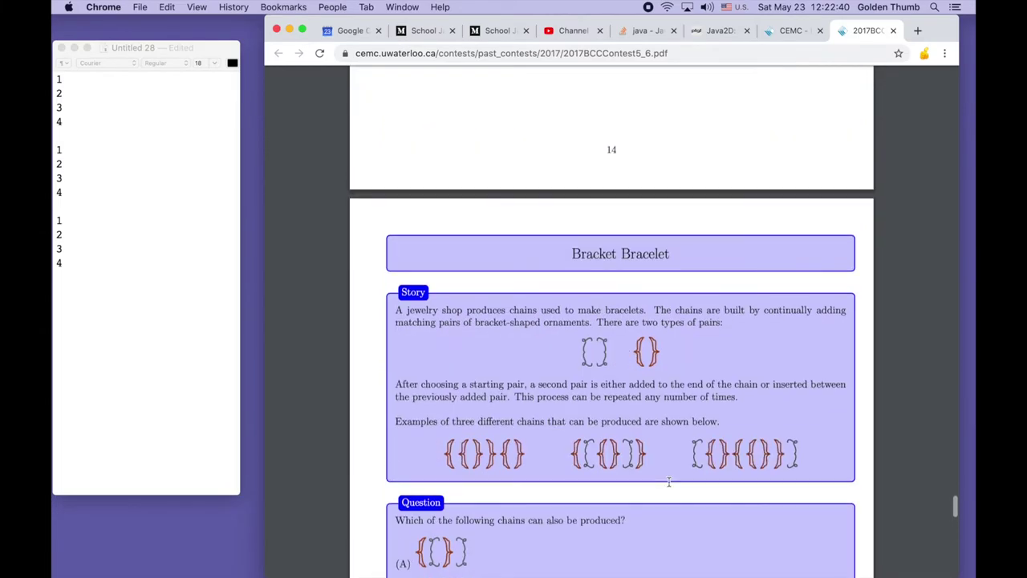
scroll(668, 481, "up", 20)
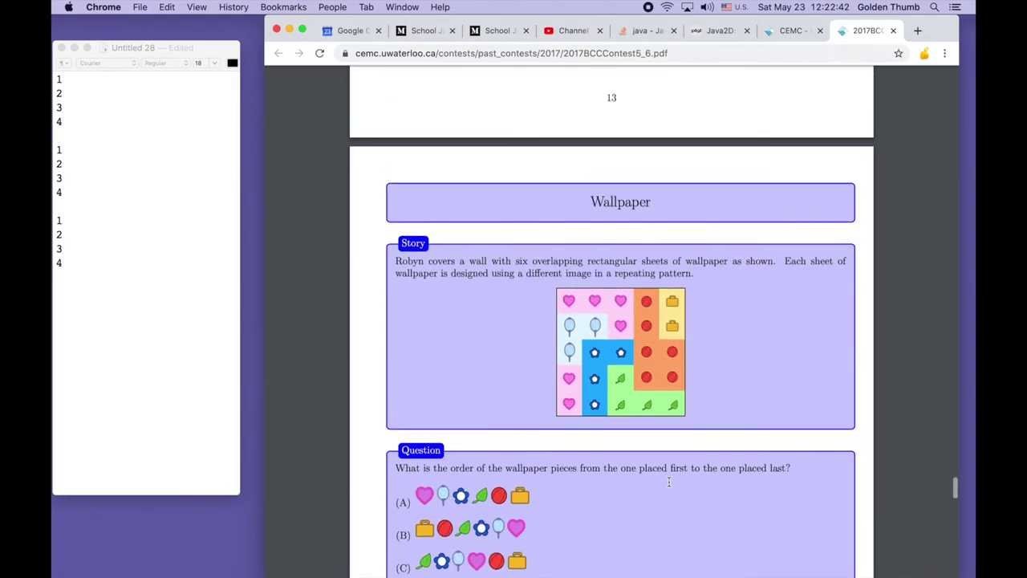
scroll(668, 481, "up", 20)
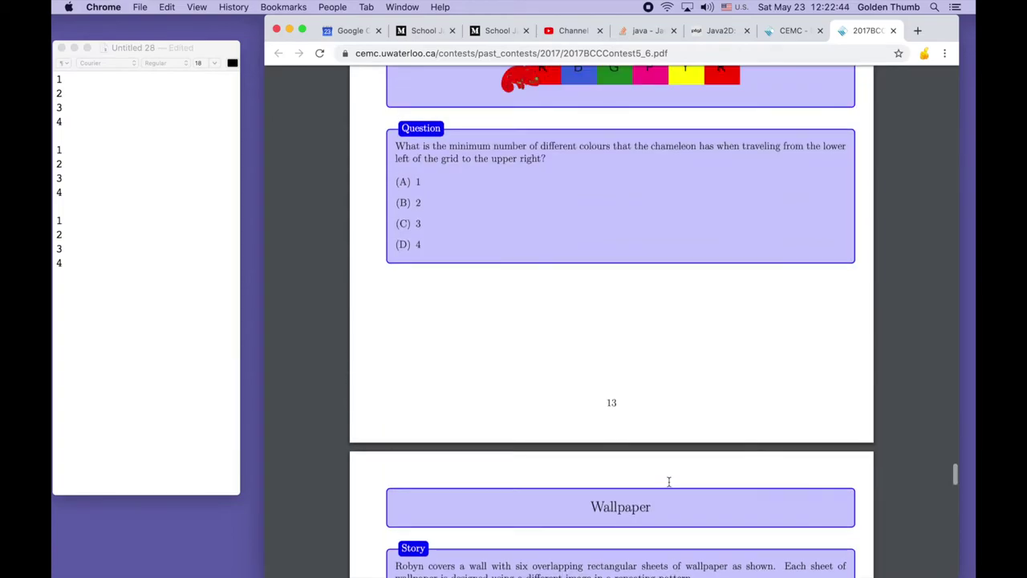
scroll(668, 482, "up", 2)
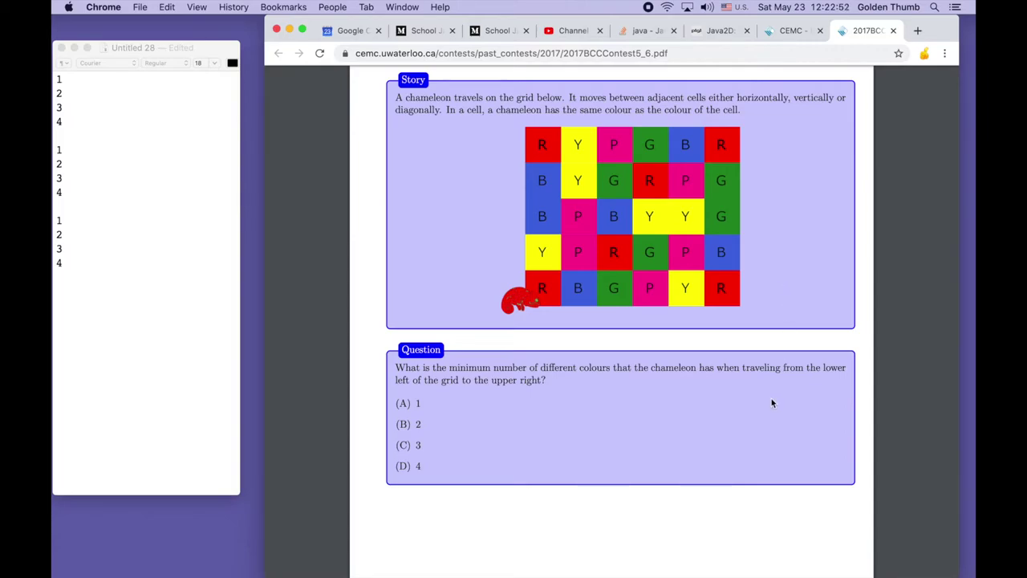
key("super+shift+4")
left_click_drag(497, 325, 753, 121)
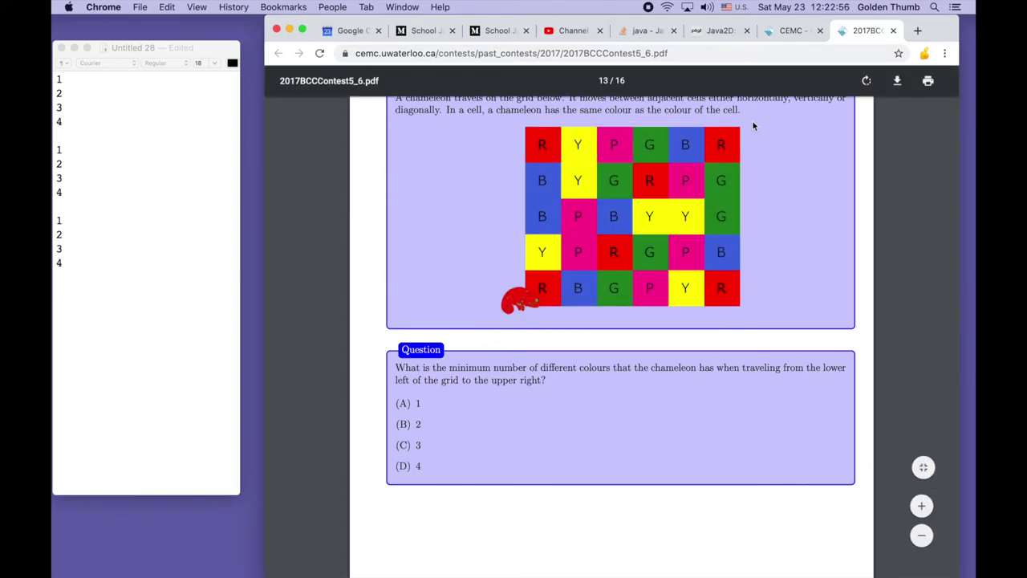
Step: Create a new blank TextEdit document, make its window smaller, and paste the captured Chameleon grid into it
left_click(161, 291)
key("super+n")
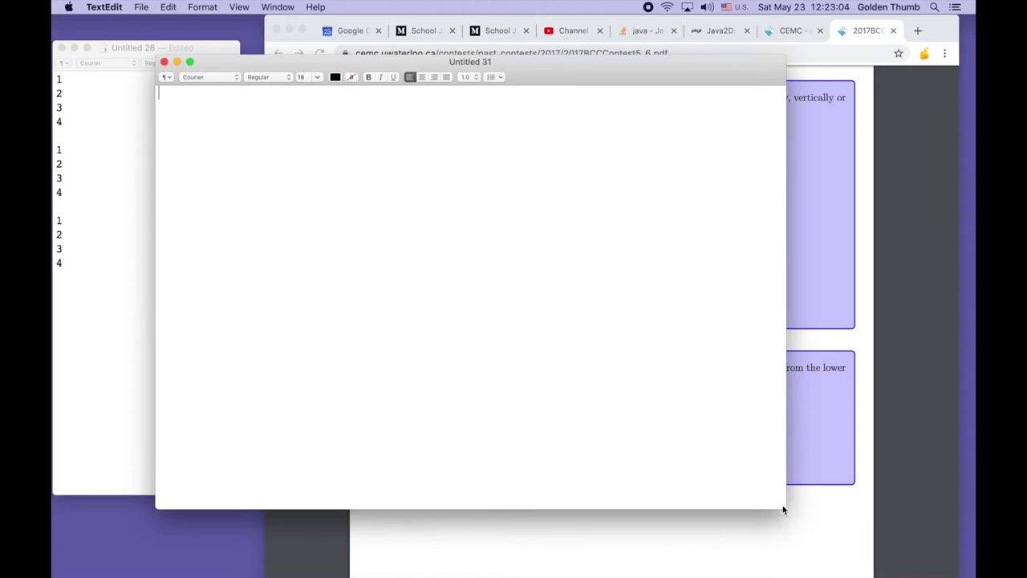
left_click_drag(784, 508, 614, 408)
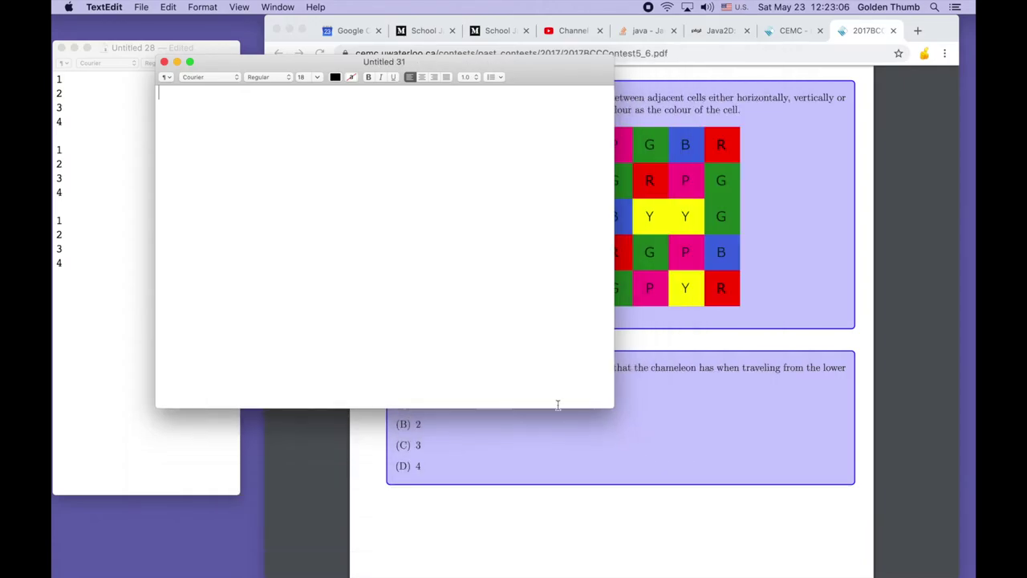
key("super+v")
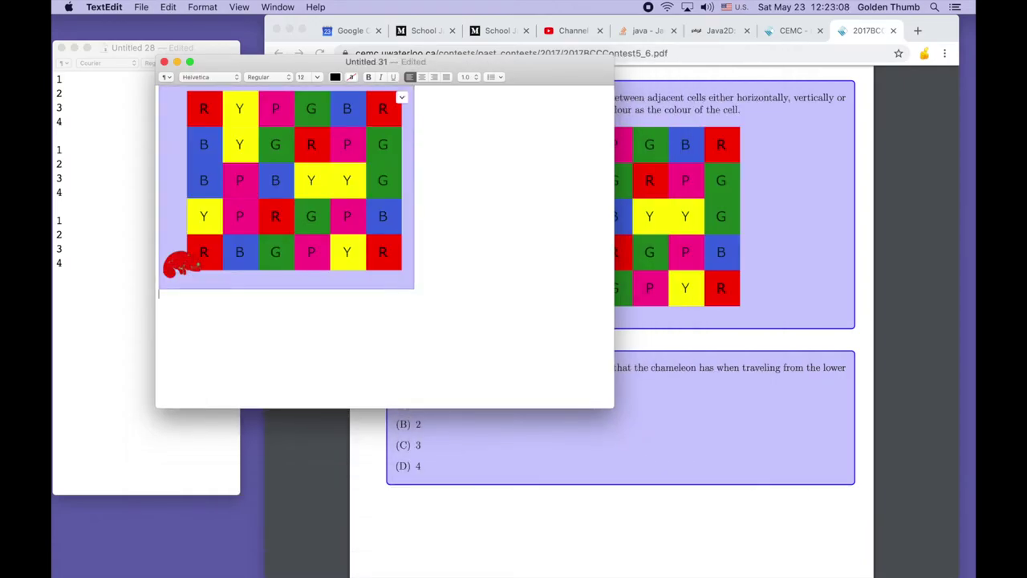
Step: Mark up the pasted grid with green lines from the chameleon's lower-left cell through the P and G cells to the upper-right cell
left_click(402, 97)
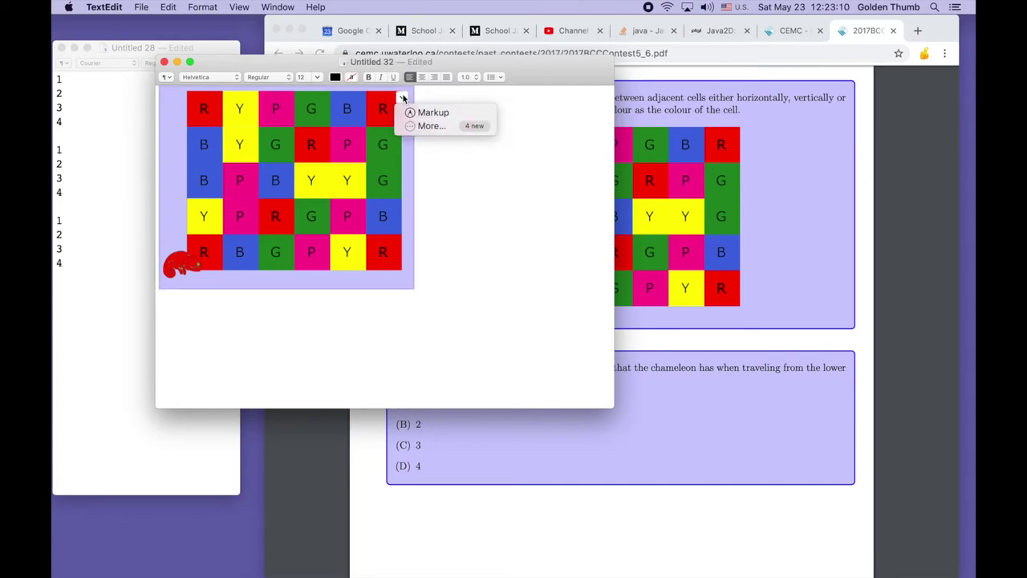
left_click(426, 108)
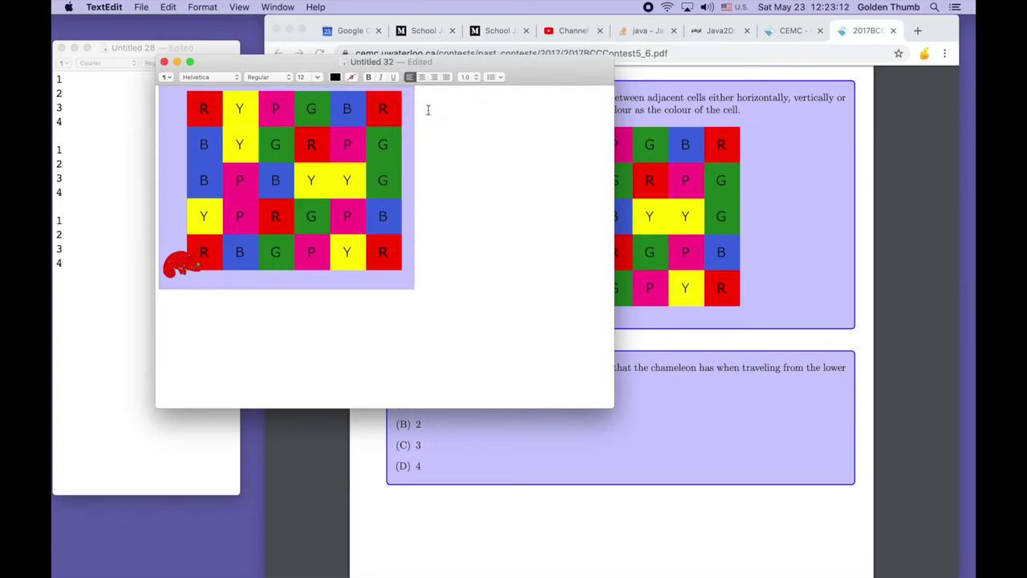
left_click(336, 77)
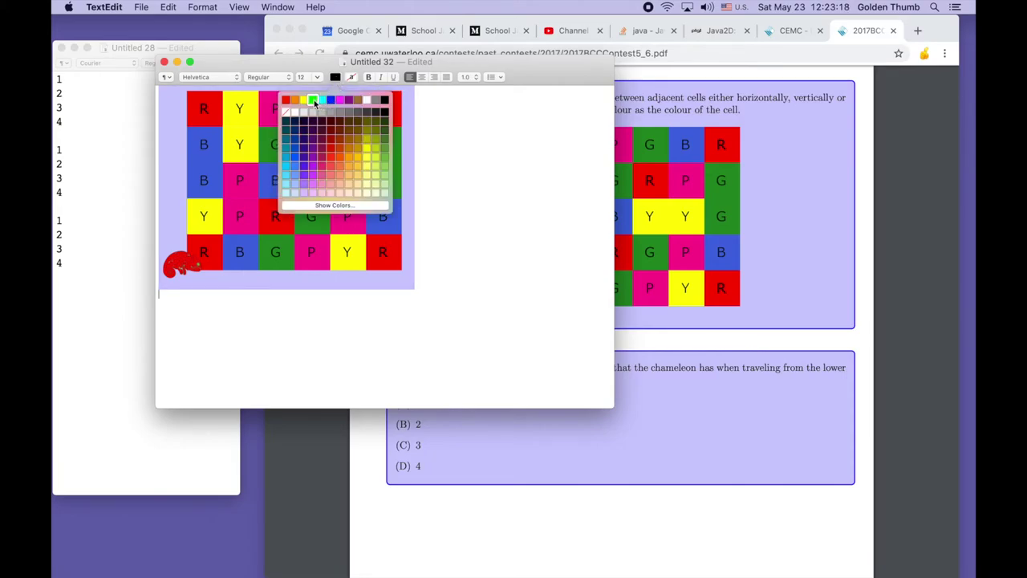
left_click(313, 100)
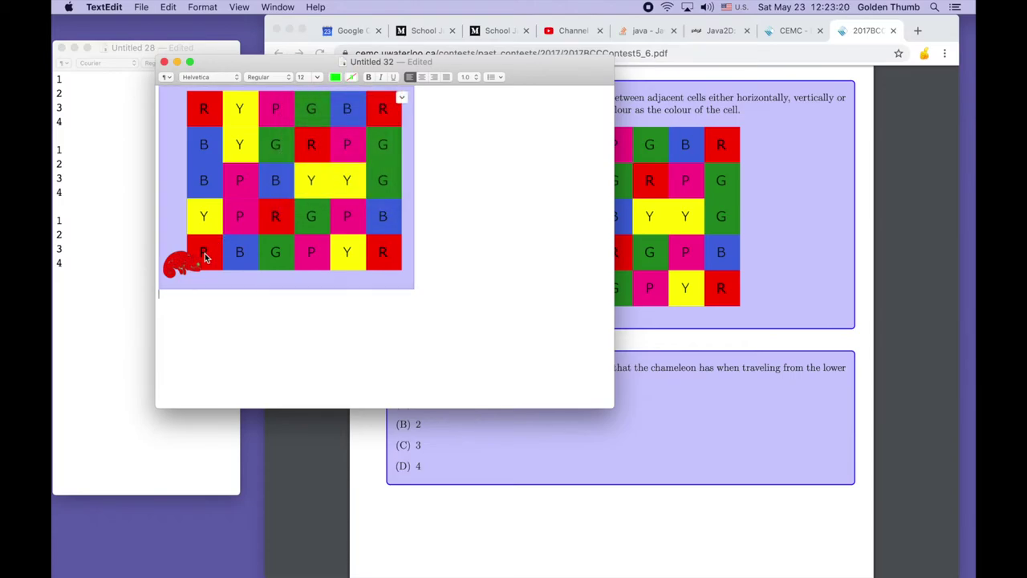
double_click(205, 253)
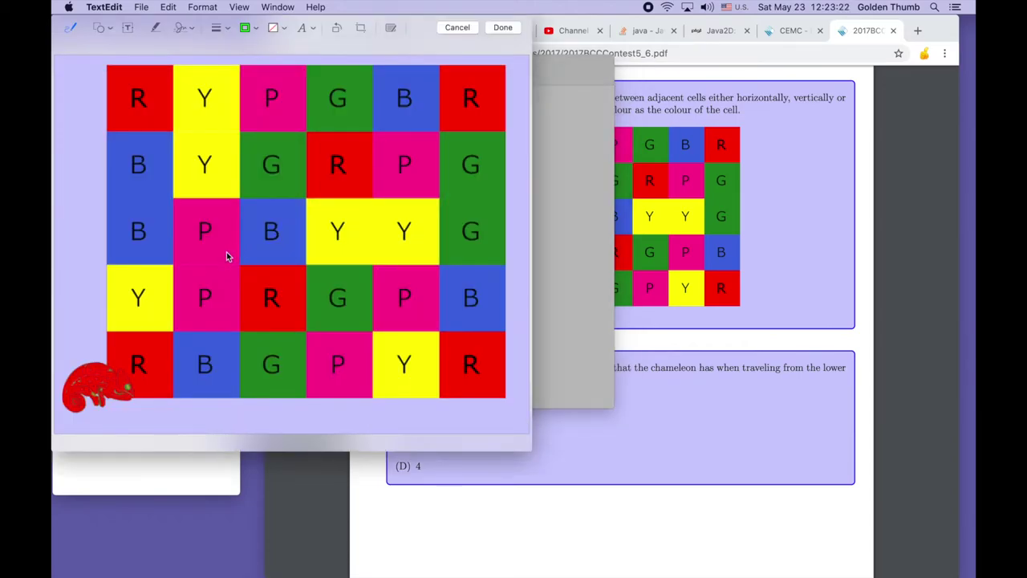
left_click(138, 364)
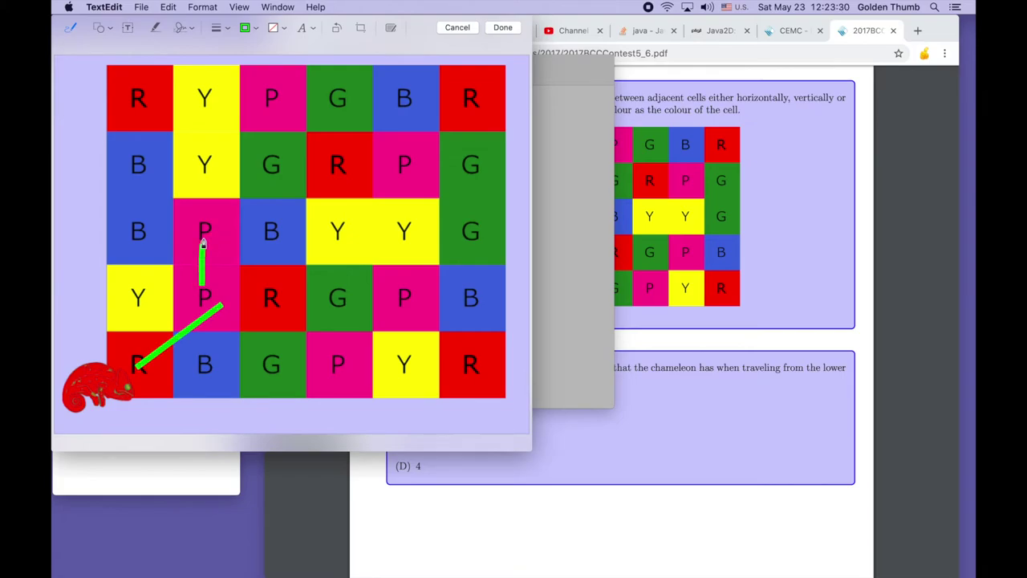
mouse_move(203, 243)
left_mouse_down()
mouse_move(206, 224)
mouse_move(276, 157)
left_mouse_up()
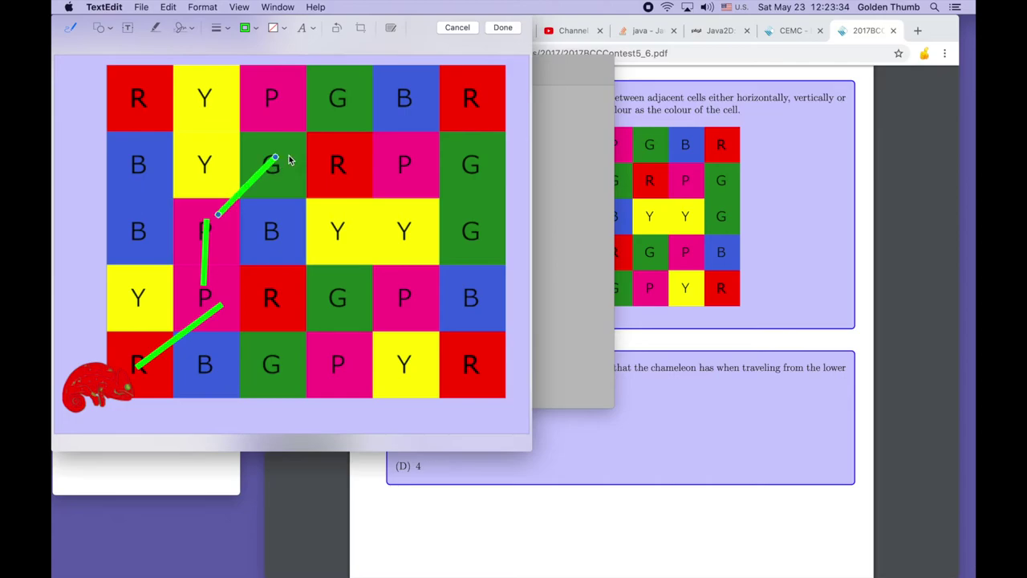
mouse_move(287, 109)
left_mouse_down()
mouse_move(466, 102)
mouse_move(460, 110)
left_mouse_up()
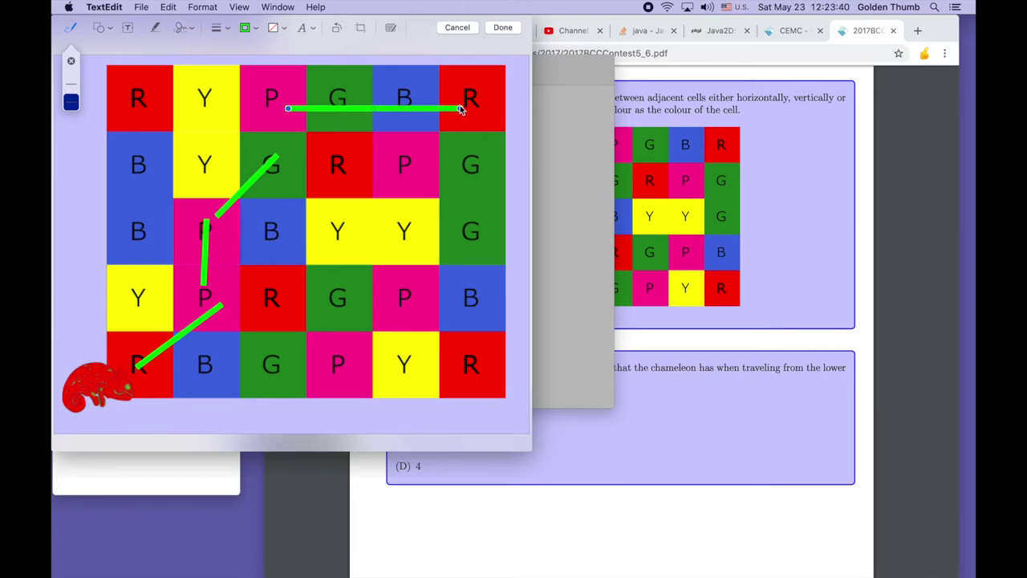
Step: Discard the markup without saving and delete the Chameleon grid image from the document
left_click(461, 28)
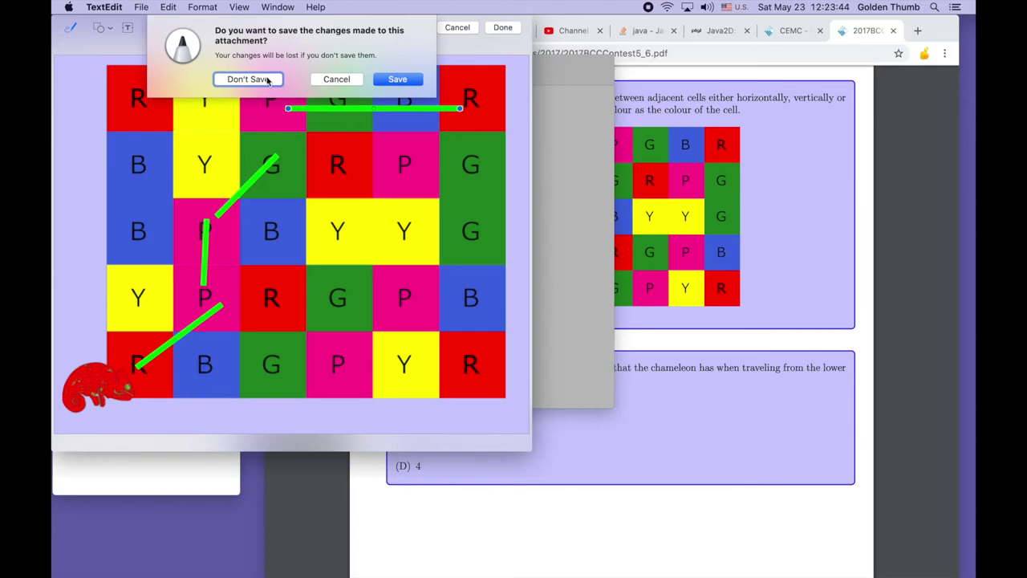
left_click(249, 79)
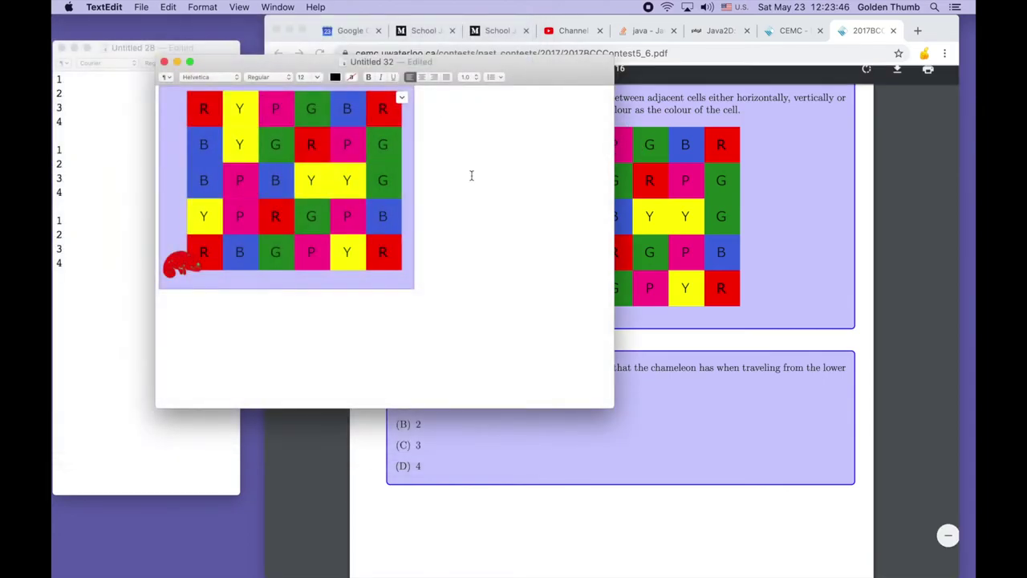
key("BackSpace")
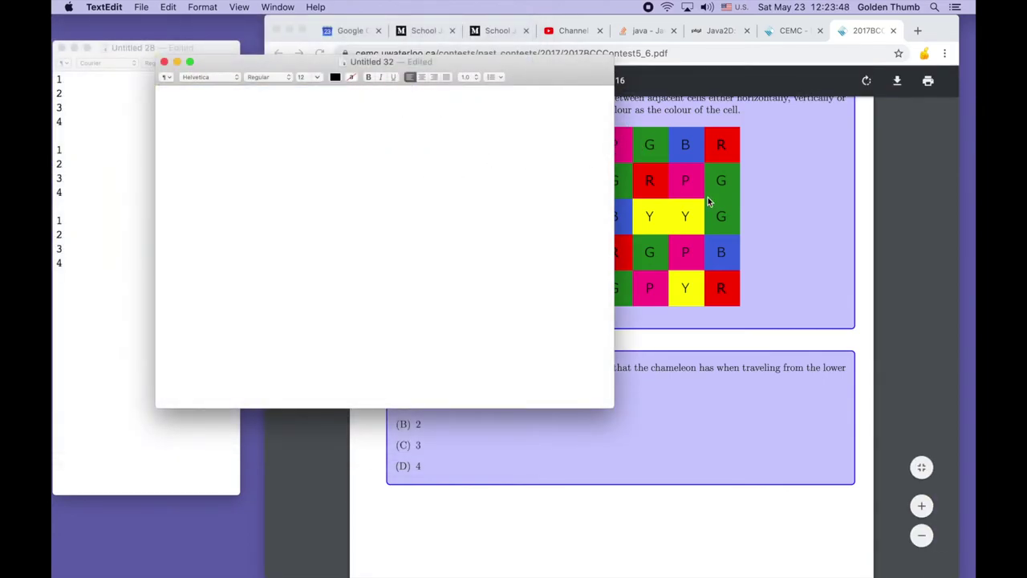
Step: Move the emptied text document over the answer sheet and bring the contest PDF back to the front
left_click(765, 525)
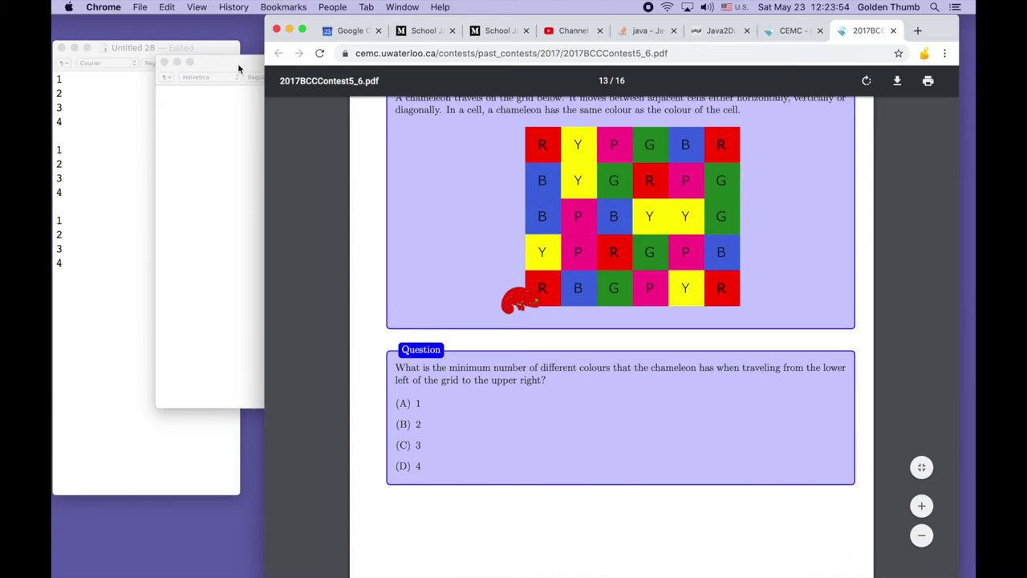
left_click_drag(239, 69, 176, 126)
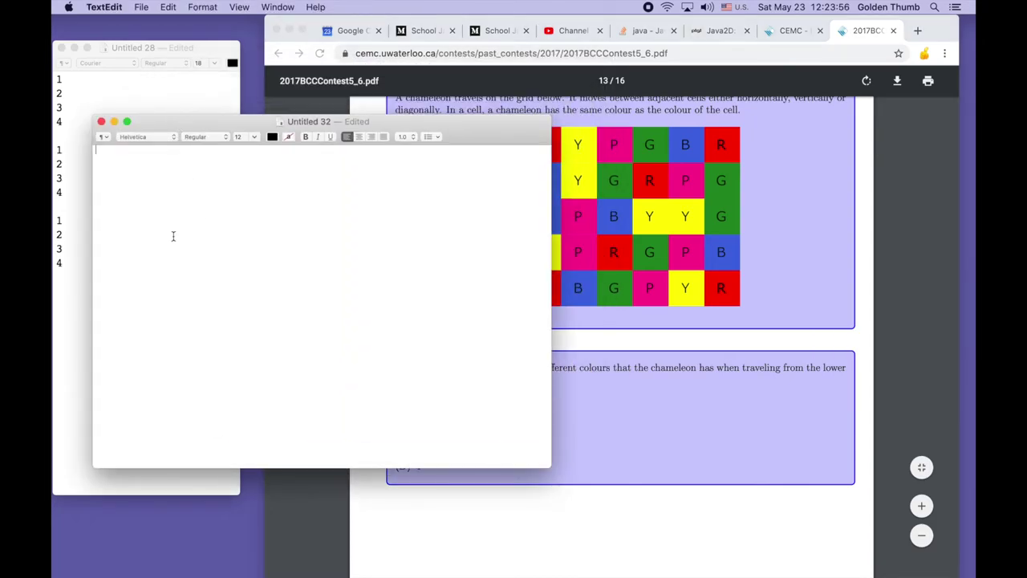
left_click(738, 541)
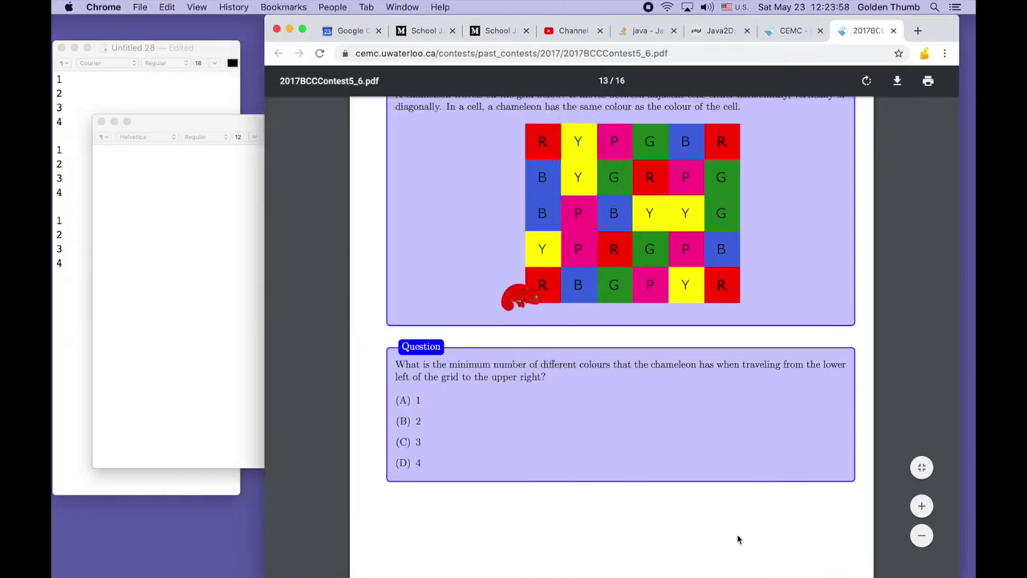
Step: Capture the honeycomb diagram of the Beehive problem on page 16 and paste it into the emptied text document
scroll(738, 539, "down", 15)
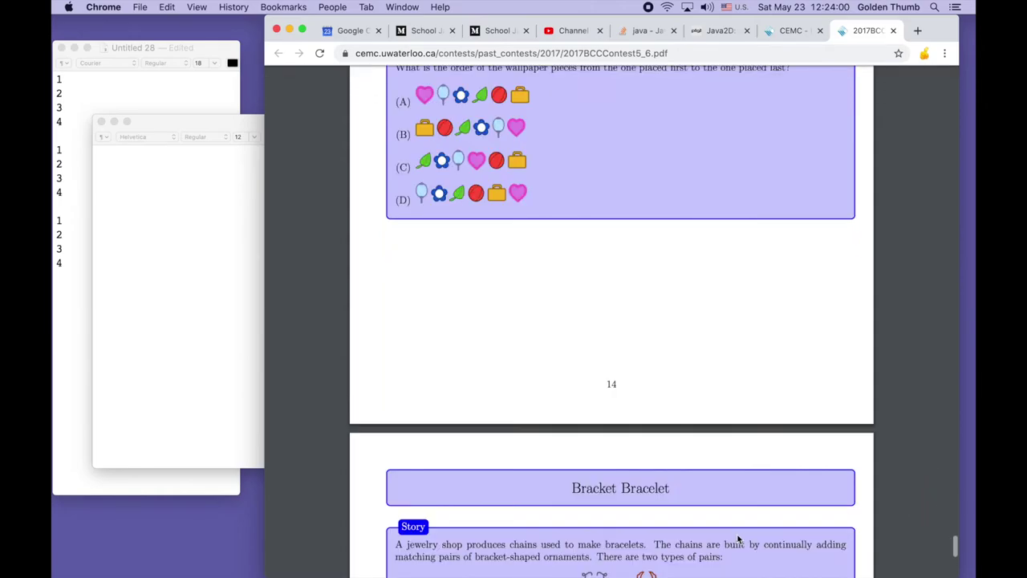
scroll(739, 416, "down", 15)
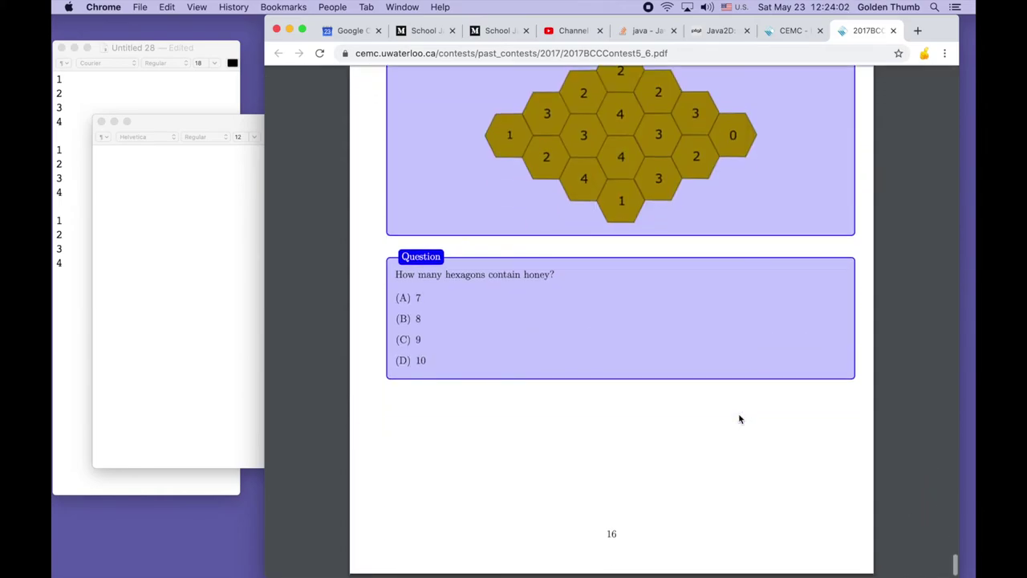
scroll(739, 418, "up", 5)
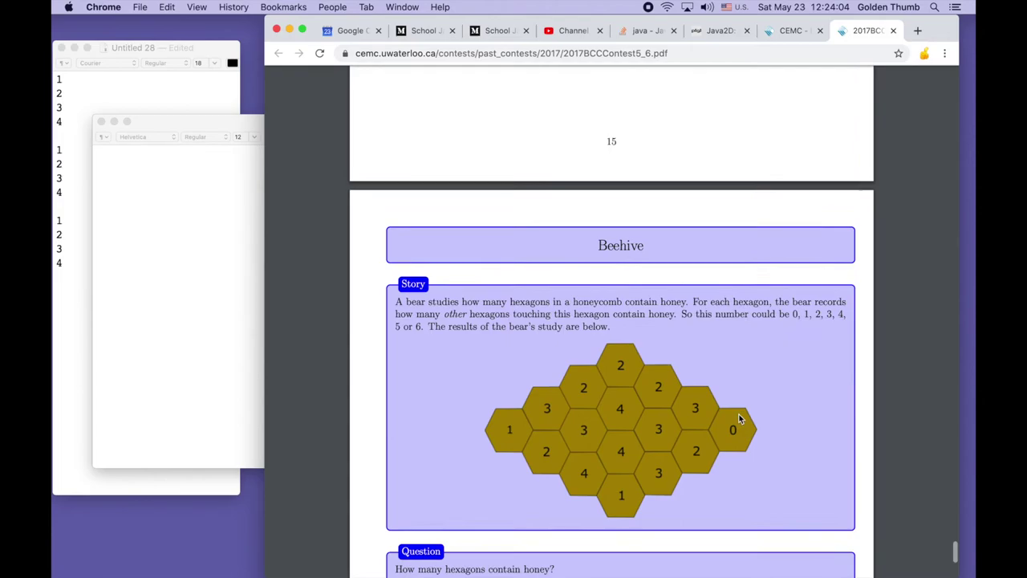
scroll(739, 418, "down", 2)
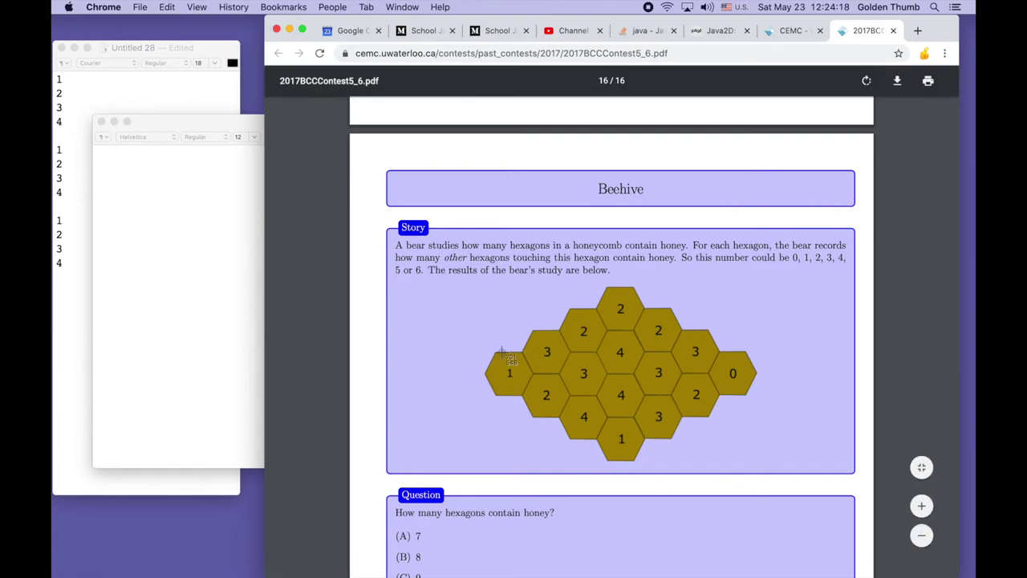
key("super+shift+4")
left_click_drag(468, 470, 776, 279)
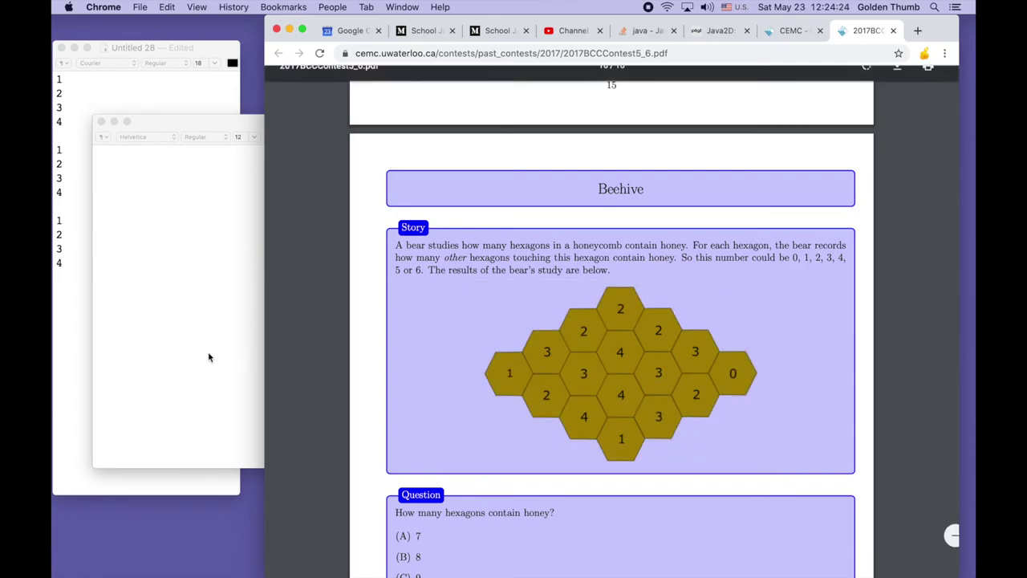
left_click(176, 348)
key("super+v")
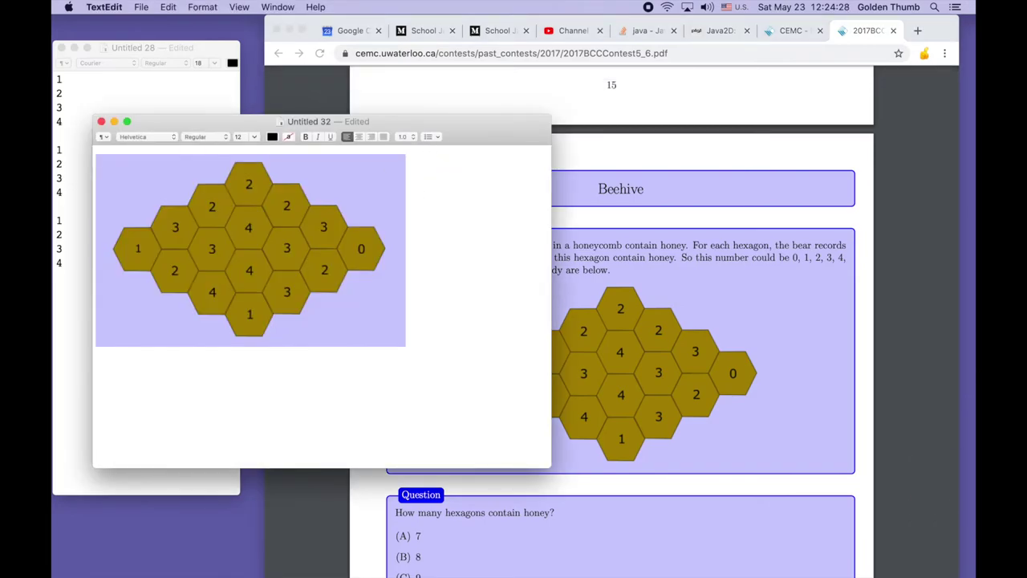
Step: Mark up the pasted honeycomb with green strokes across the 0 hexagon and the 3 hexagon directly above and beside it
left_click(394, 166)
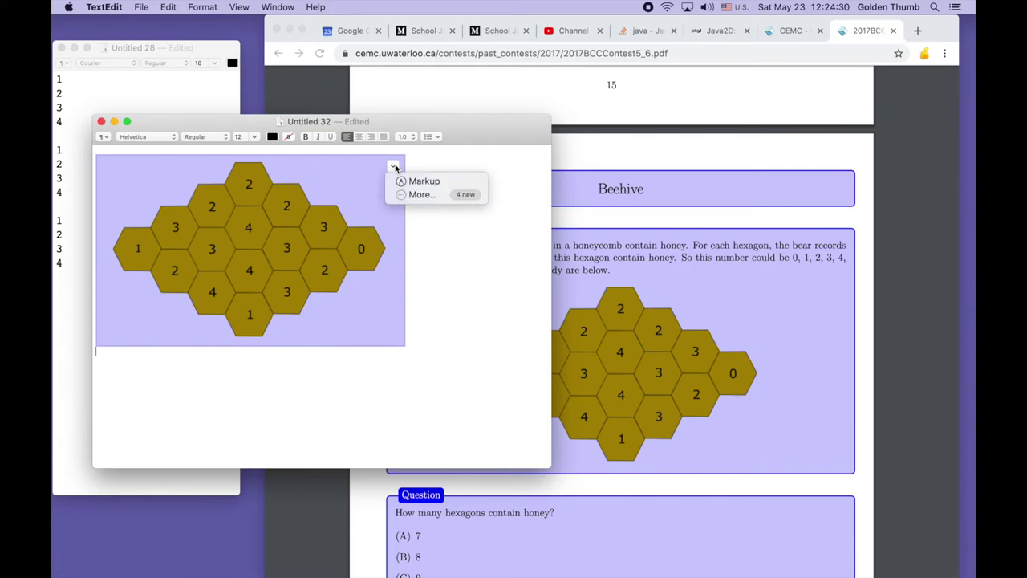
left_click(424, 184)
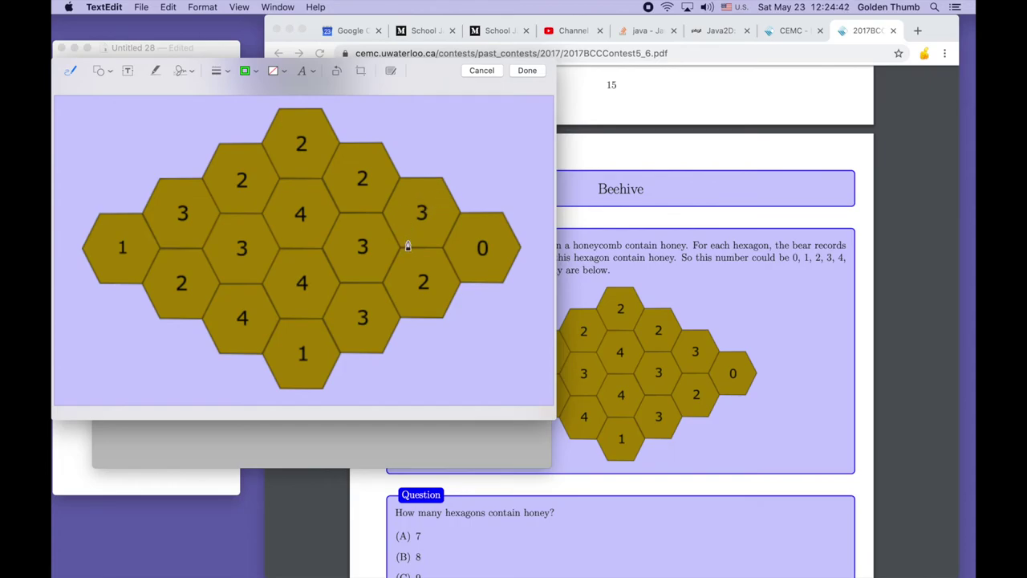
left_click_drag(498, 235, 472, 260)
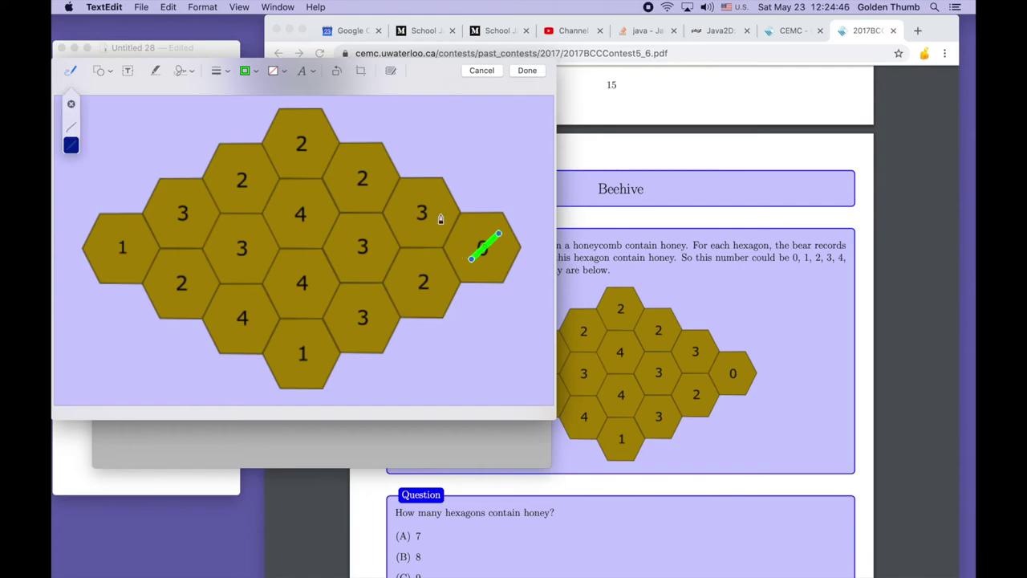
left_click_drag(435, 195, 413, 228)
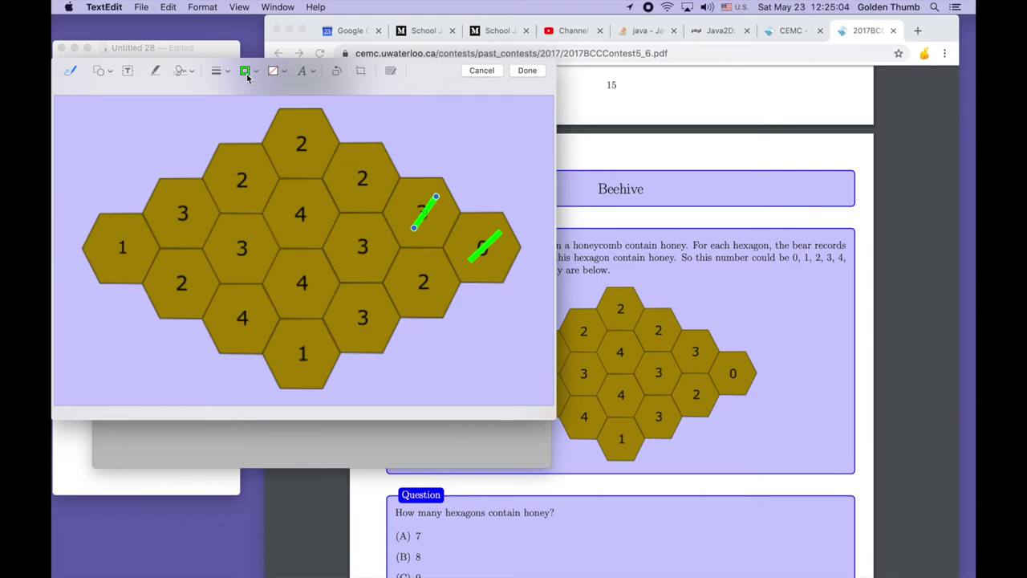
Step: Change the colour of the stroke across the 3 hexagon next to the 0 hexagon to red
left_click(248, 77)
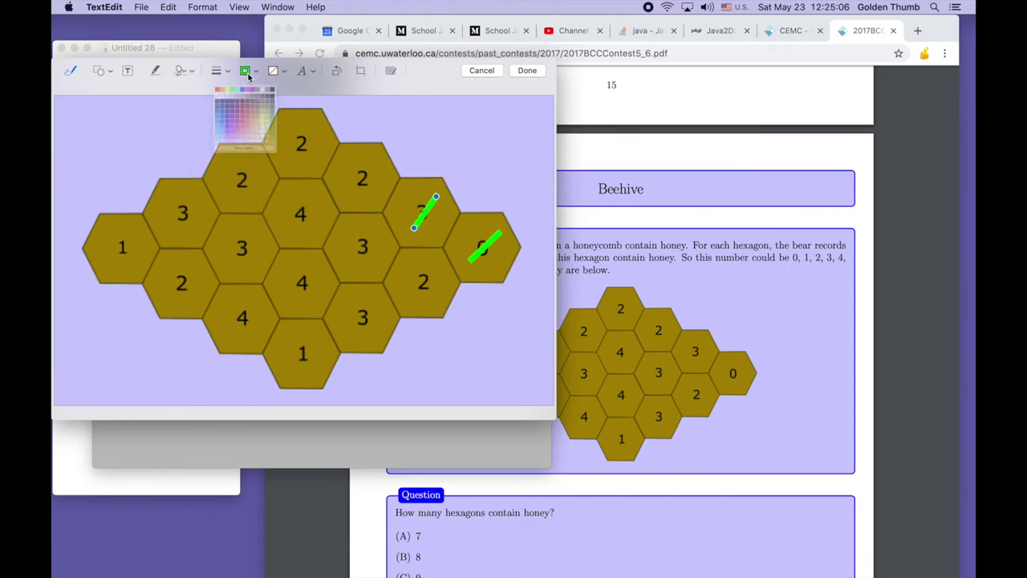
left_click(248, 76)
left_click(248, 76)
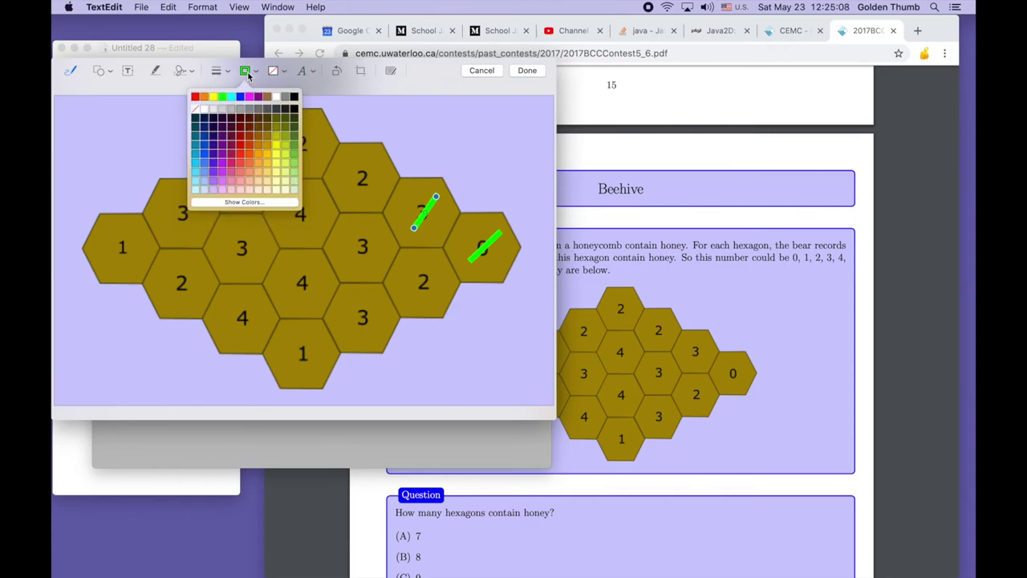
left_click(195, 101)
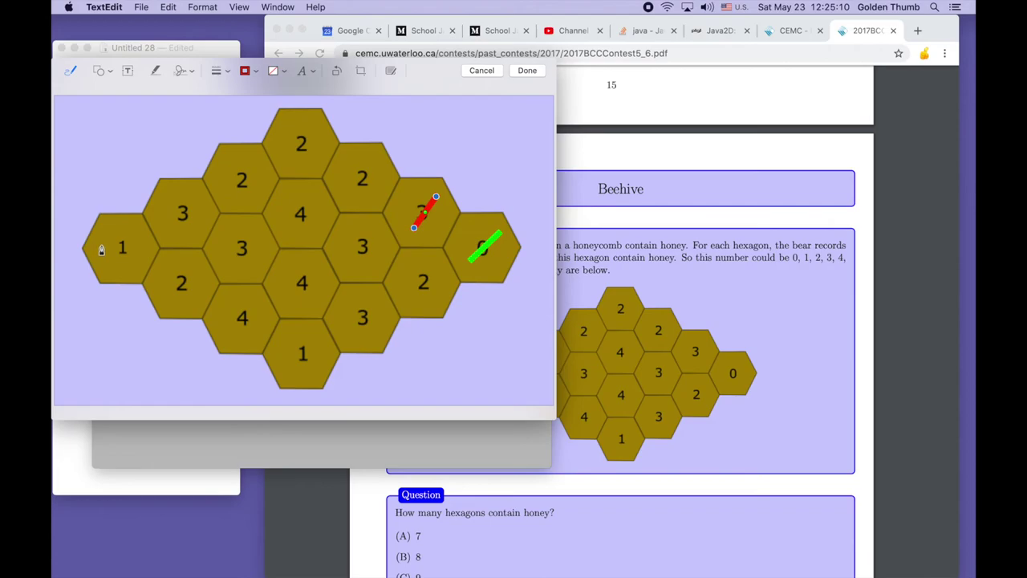
Step: Draw red curved strokes under the numbers in the leftmost 1 hexagon and the 2 hexagon diagonally below it
mouse_move(100, 243)
left_mouse_down()
mouse_move(111, 263)
mouse_move(140, 269)
mouse_move(142, 254)
left_mouse_up()
mouse_move(169, 298)
left_mouse_down()
mouse_move(202, 300)
mouse_move(207, 285)
left_mouse_up()
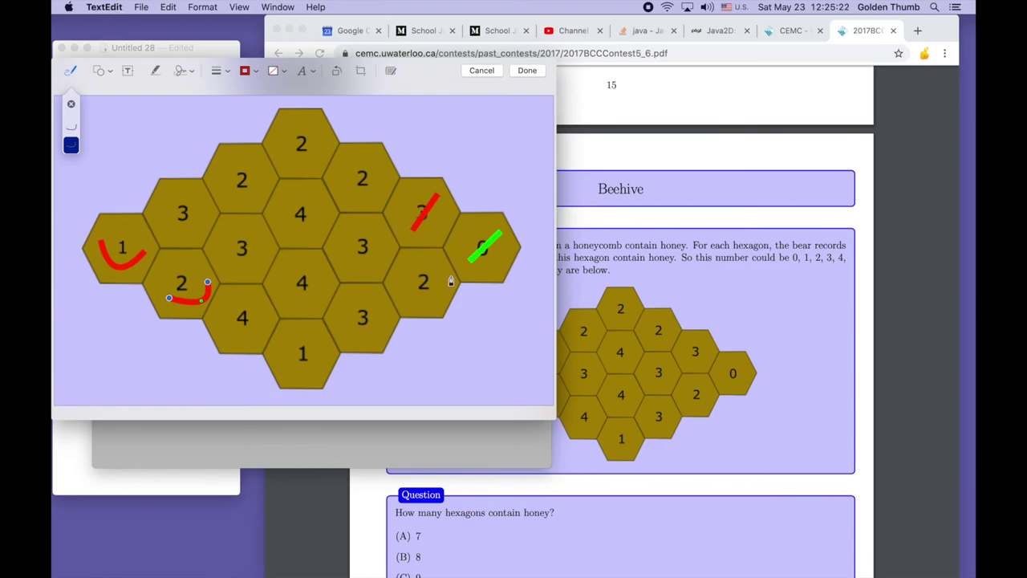
left_click(457, 368)
key("super+space")
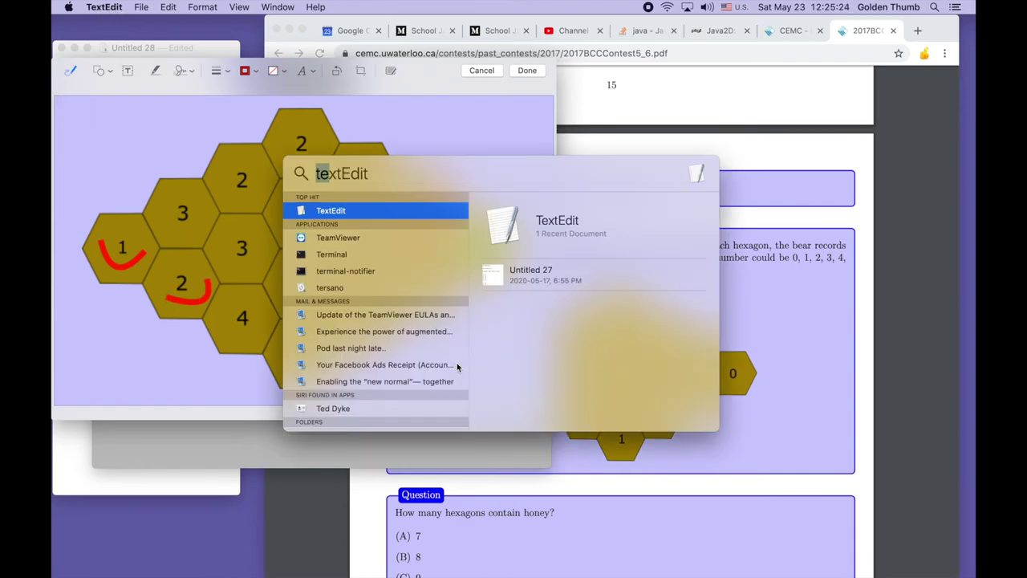
type("t")
left_click(461, 135)
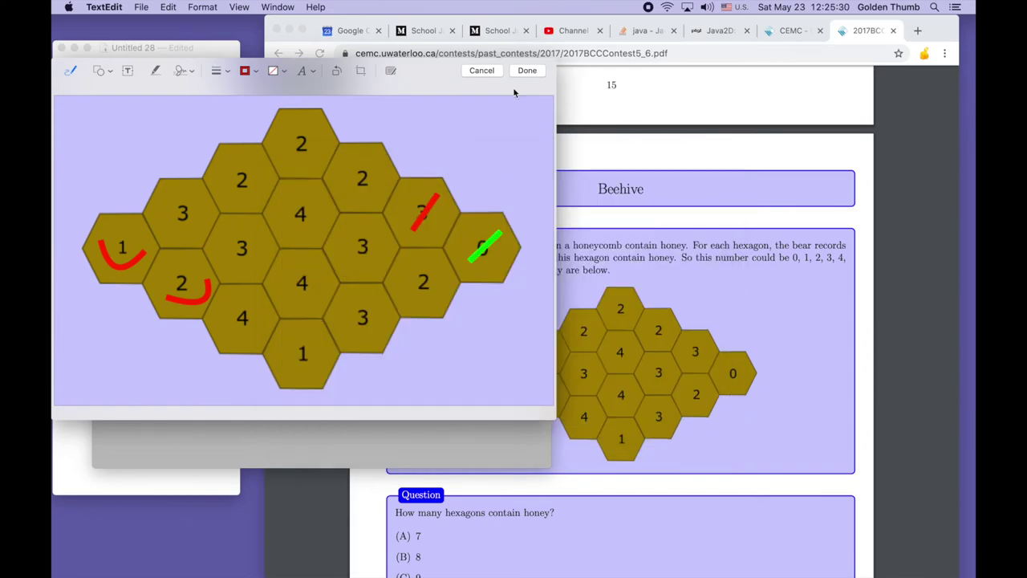
Step: Finish the markup keeping the strokes on the honeycomb image, and move its document window lower over the answer sheet
left_click(484, 72)
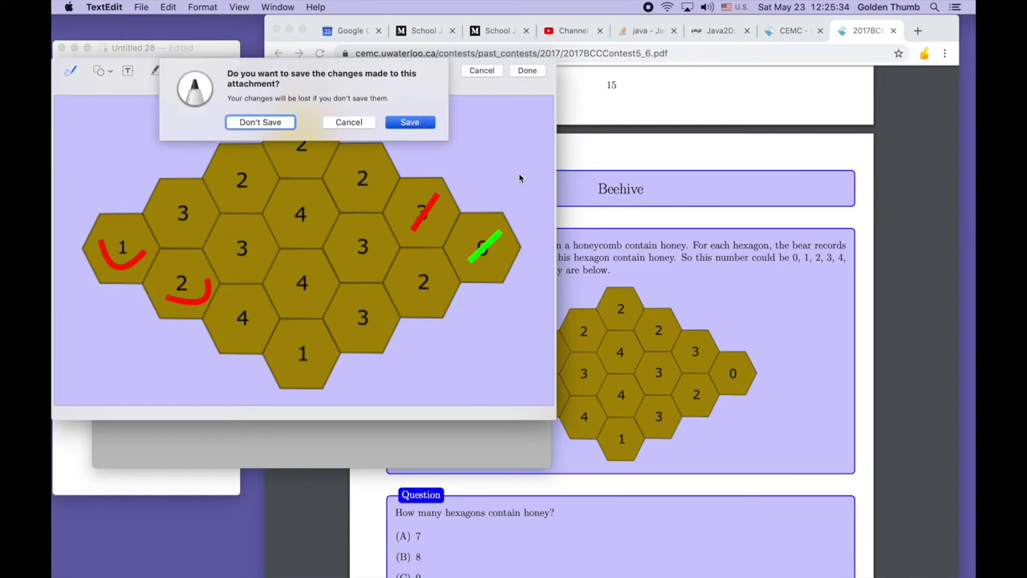
key("Escape")
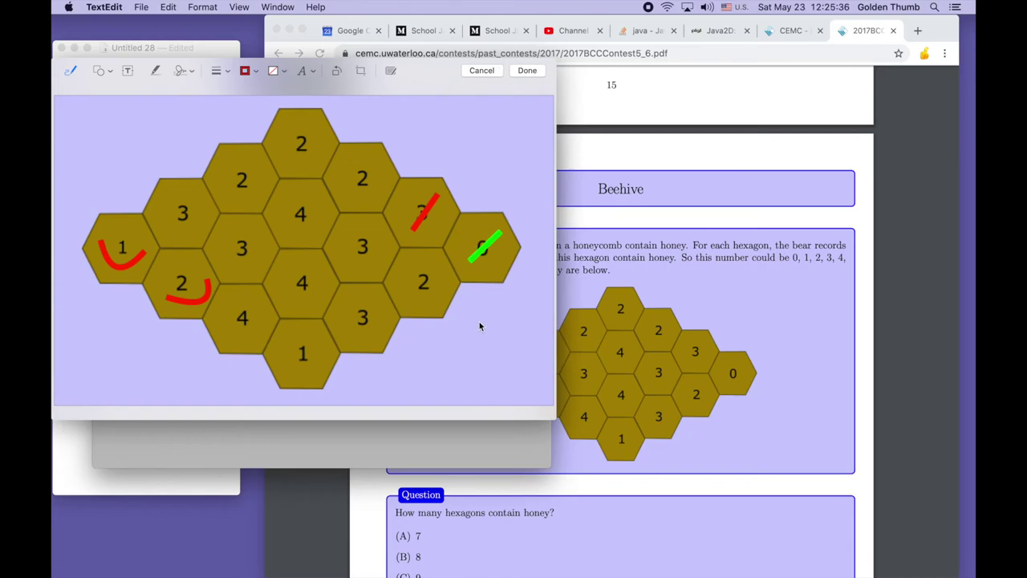
key("Return")
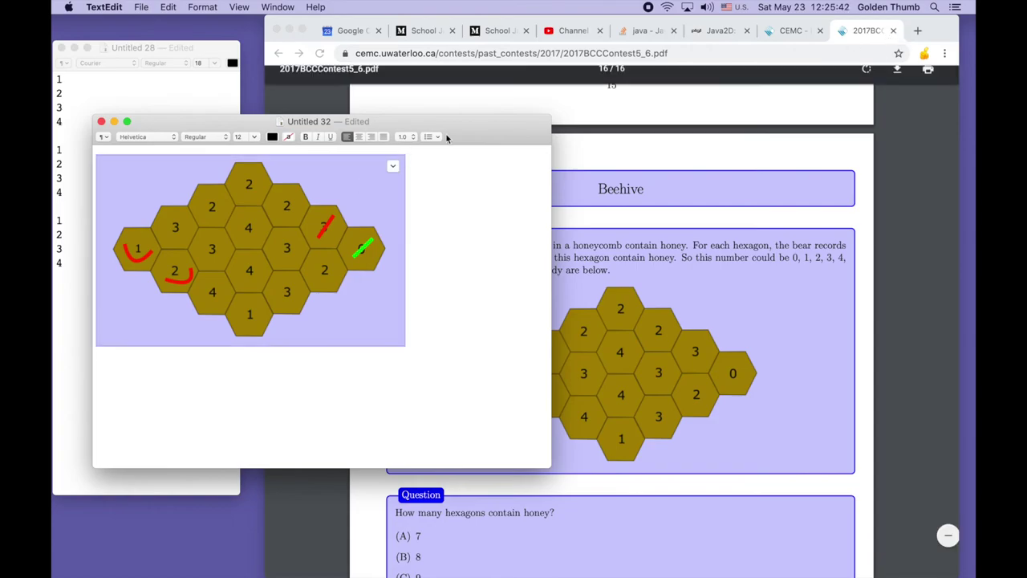
left_click_drag(479, 128, 462, 203)
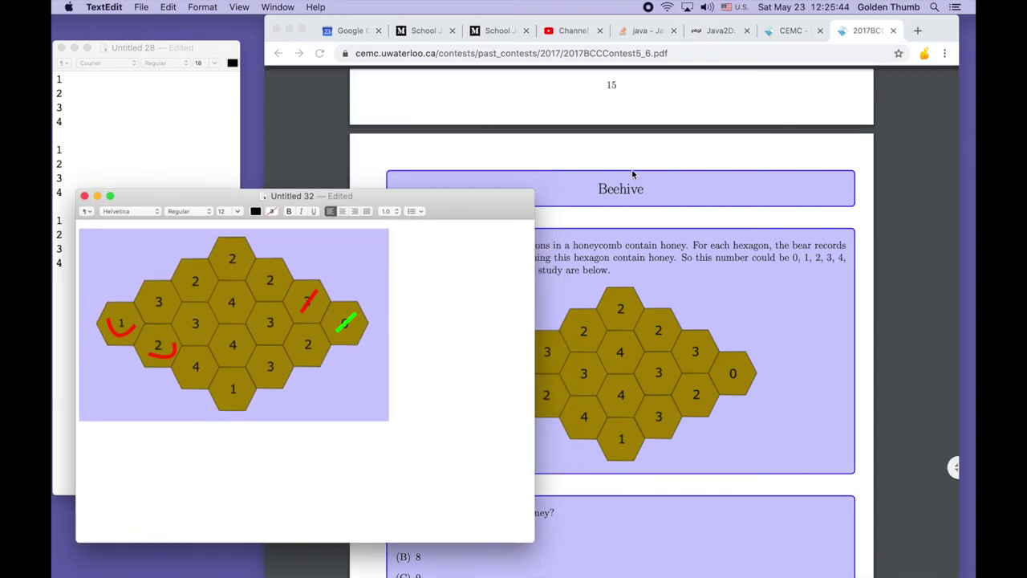
Step: Close the 2017 contest PDF and open the 2017 Beaver Computing Challenge Gr. 5/6 solutions from the past contests page in a new tab
left_click(895, 32)
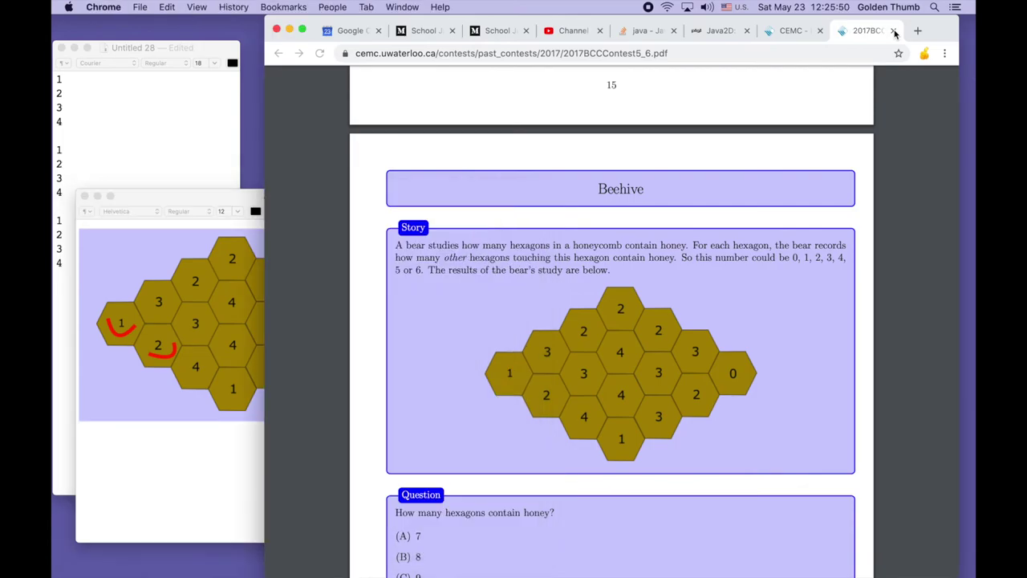
left_click(895, 33)
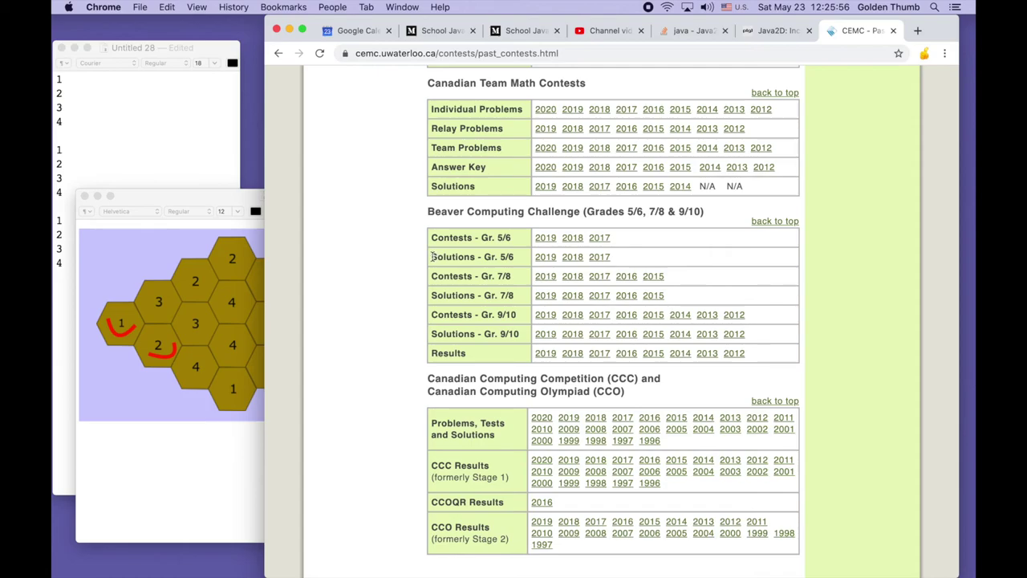
left_click_drag(432, 256, 481, 257)
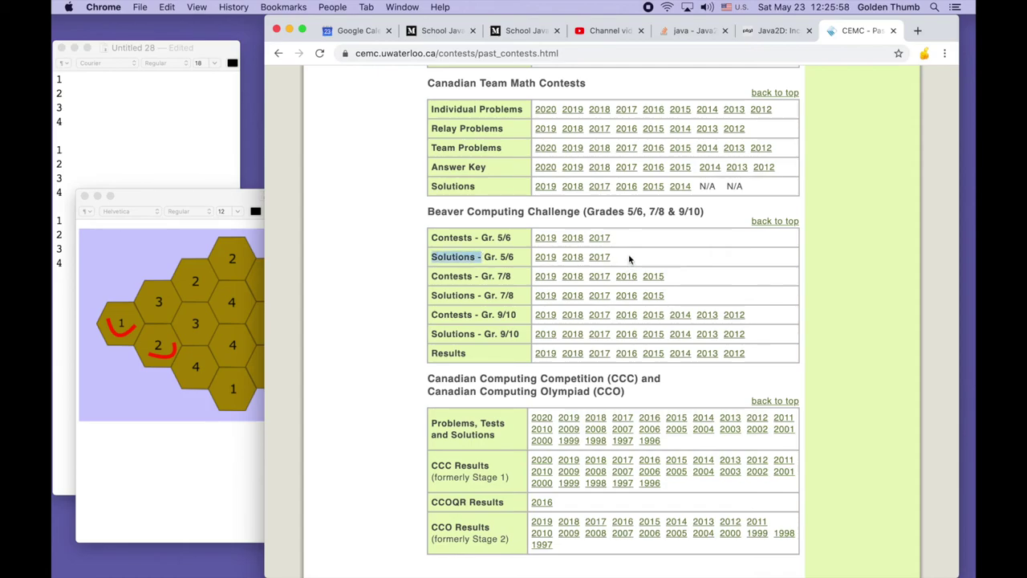
left_click(630, 259)
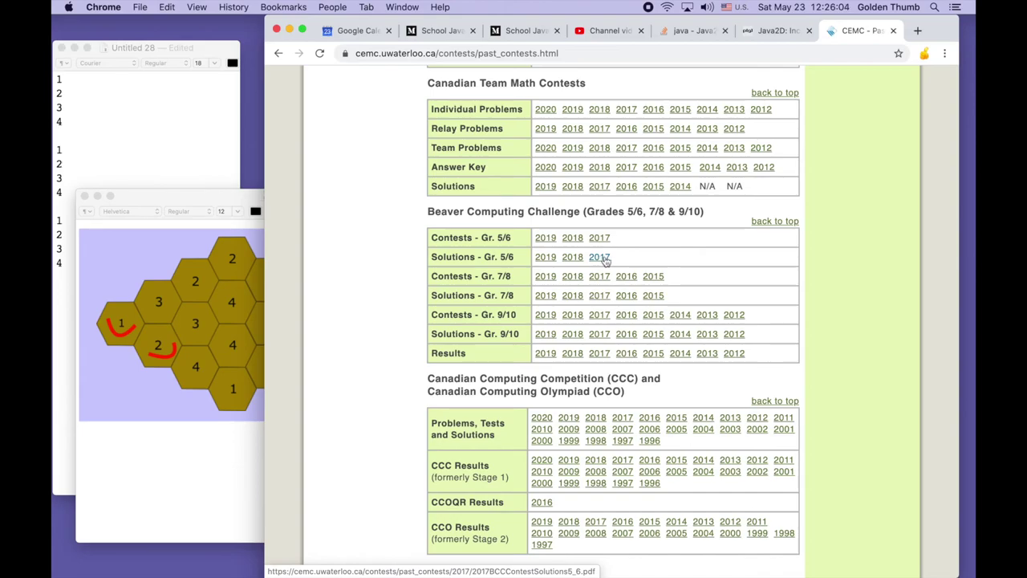
left_click(601, 257, "super")
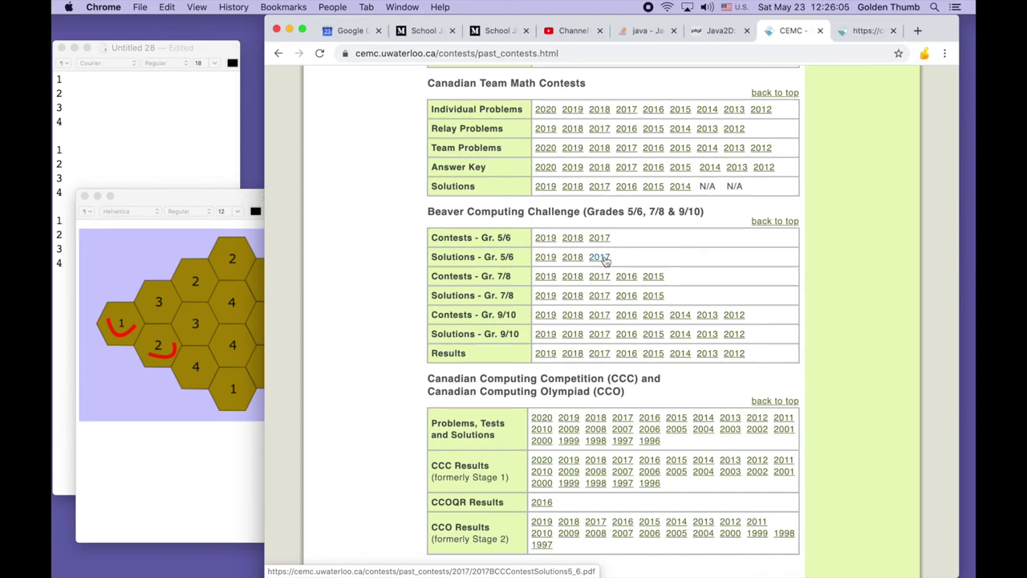
left_click(866, 32)
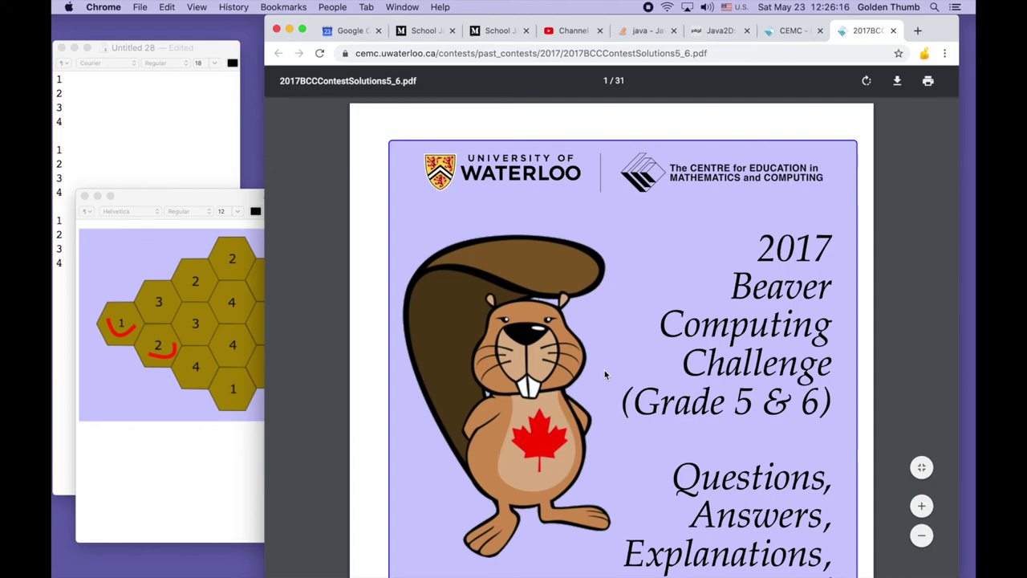
Step: Look through the solutions PDF from the cover to the Bird House problem on page 3 and its answer page
scroll(681, 394, "down", 2)
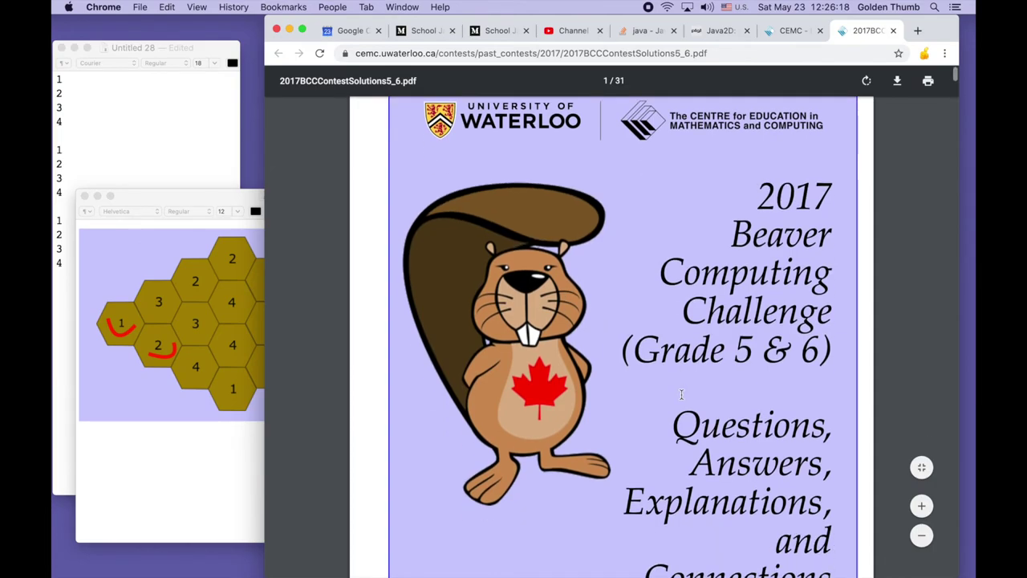
scroll(681, 394, "up", 2)
scroll(681, 394, "down", 4)
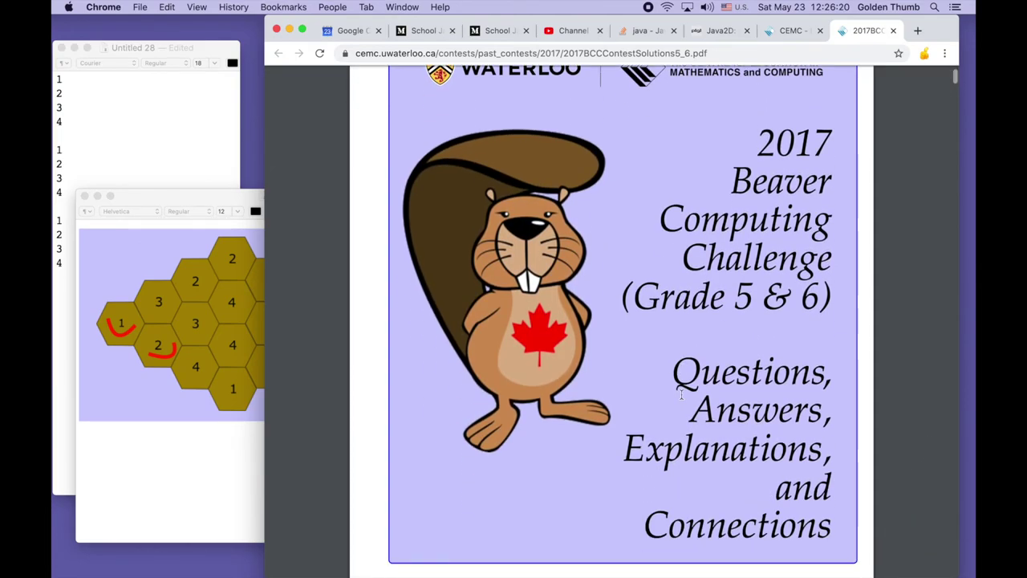
scroll(682, 394, "down", 15)
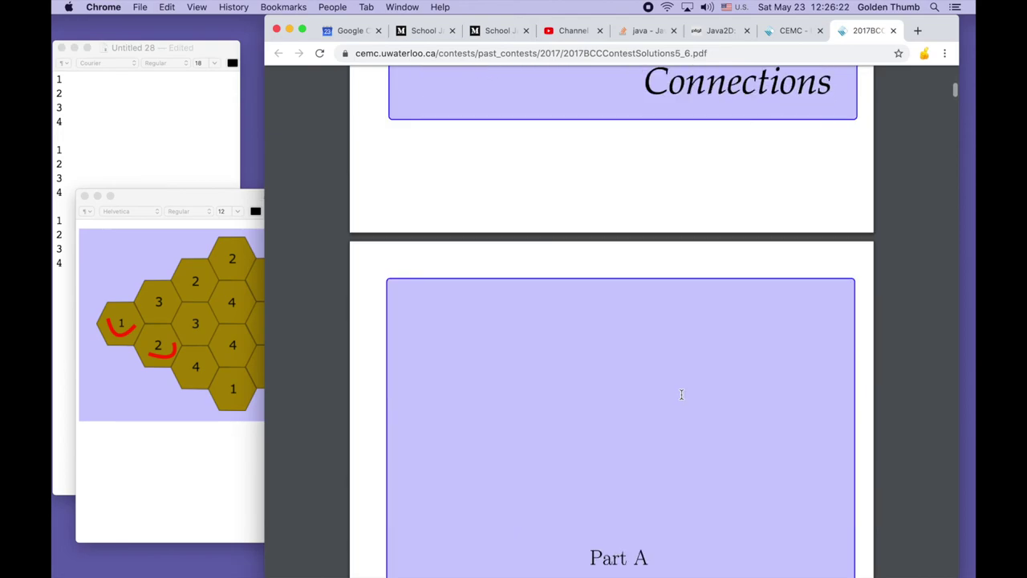
scroll(681, 394, "down", 14)
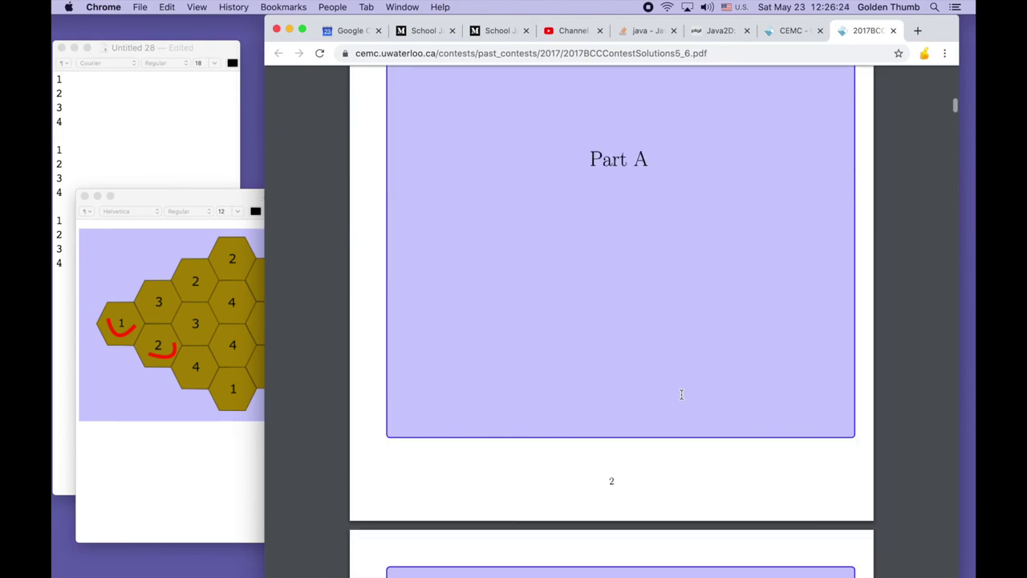
scroll(681, 394, "down", 4)
scroll(681, 394, "down", 20)
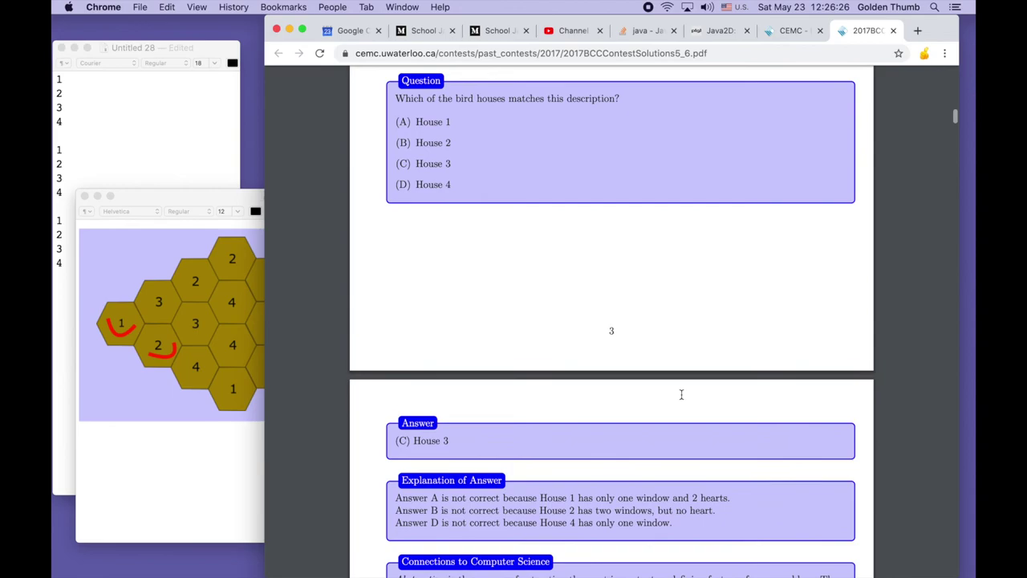
scroll(681, 394, "up", 4)
scroll(681, 394, "up", 5)
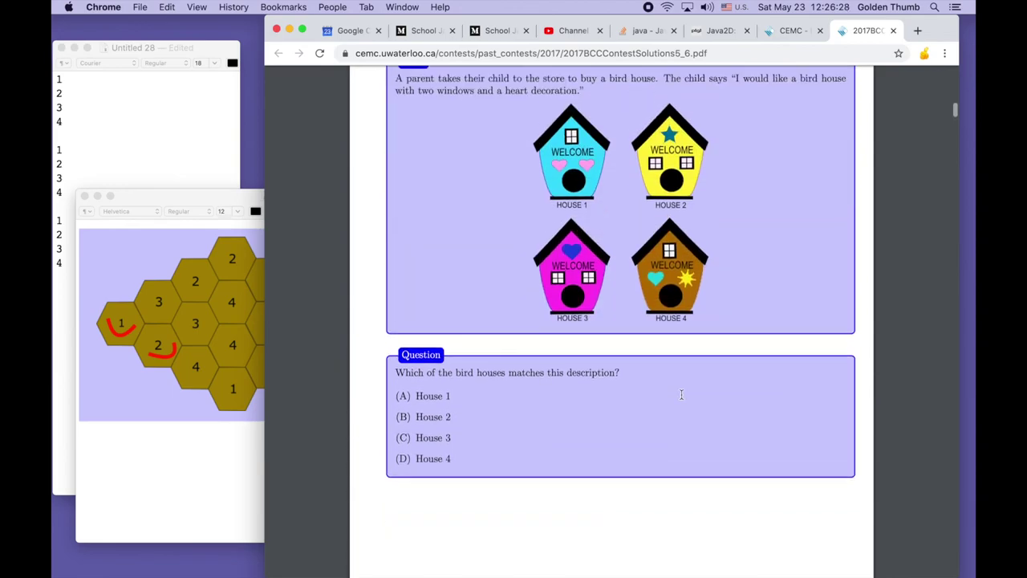
scroll(682, 394, "up", 4)
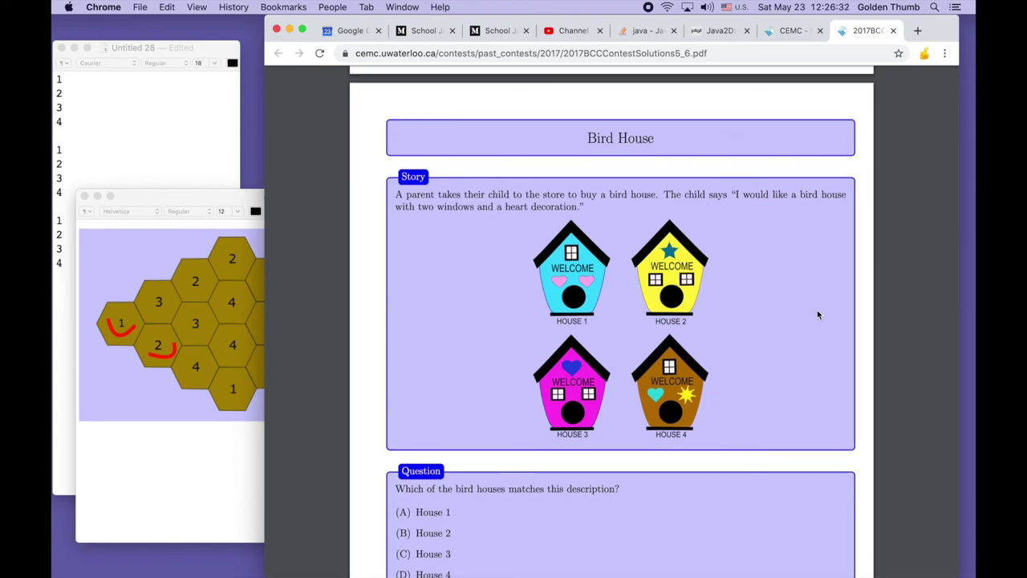
scroll(818, 315, "down", 4)
scroll(818, 315, "down", 11)
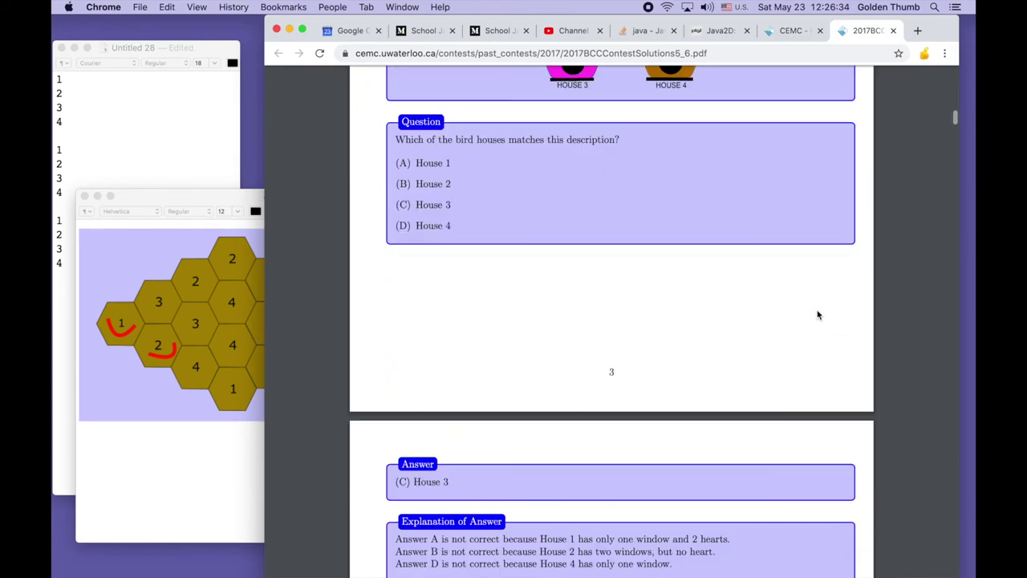
scroll(818, 314, "down", 3)
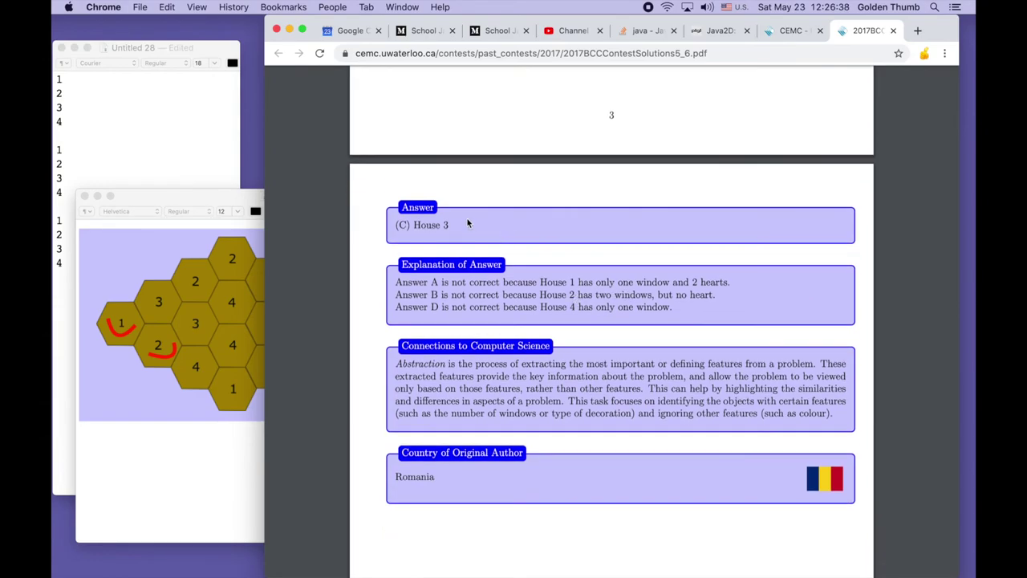
Step: Read the Bird House answer page, highlighting the answer, part of the explanation and the Connections to Computer Science heading
left_click_drag(455, 225, 394, 228)
left_click(471, 303)
left_click_drag(679, 312, 598, 295)
left_click(433, 411)
left_click_drag(552, 346, 393, 349)
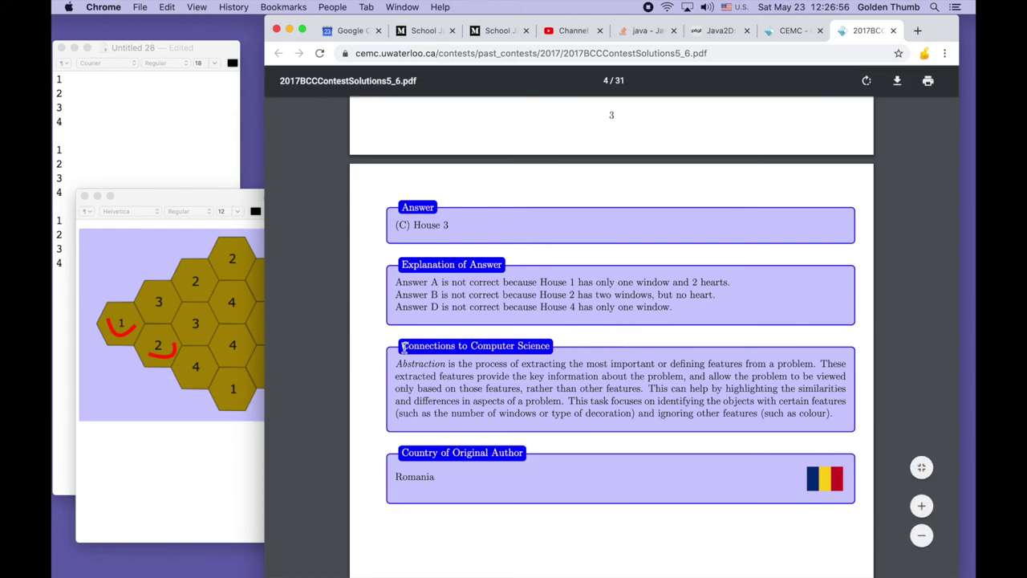
left_click_drag(403, 346, 551, 345)
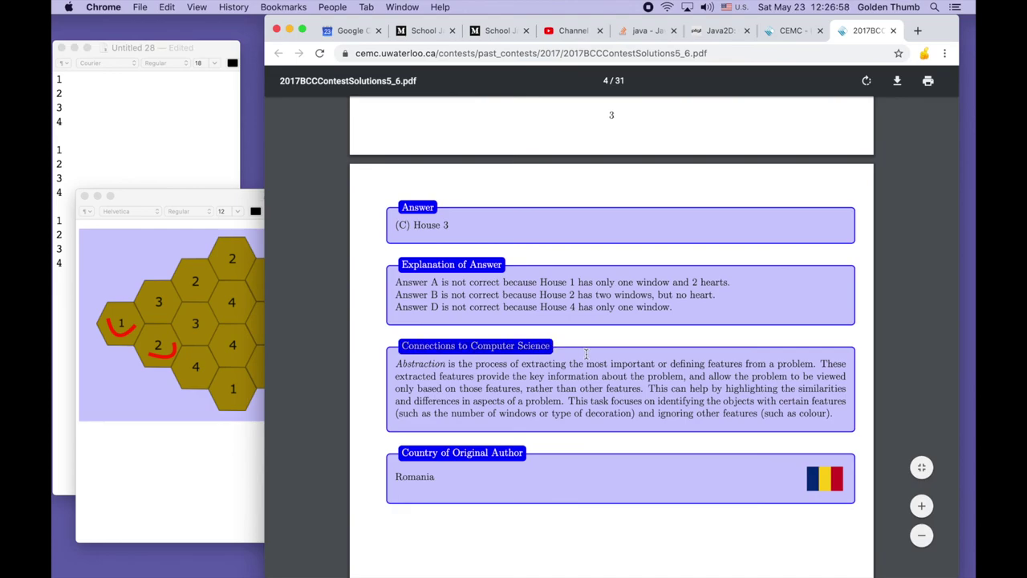
left_click(586, 353)
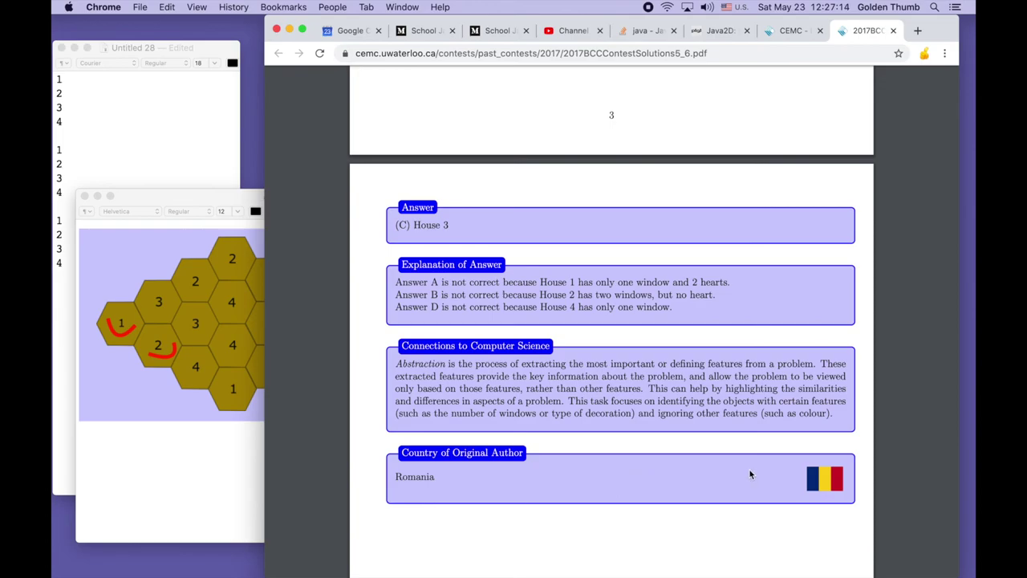
Step: Examine the Risk problem with its answer and explanation on pages 5 and 6, and continue to the Parking Lot problem
scroll(750, 474, "down", 8)
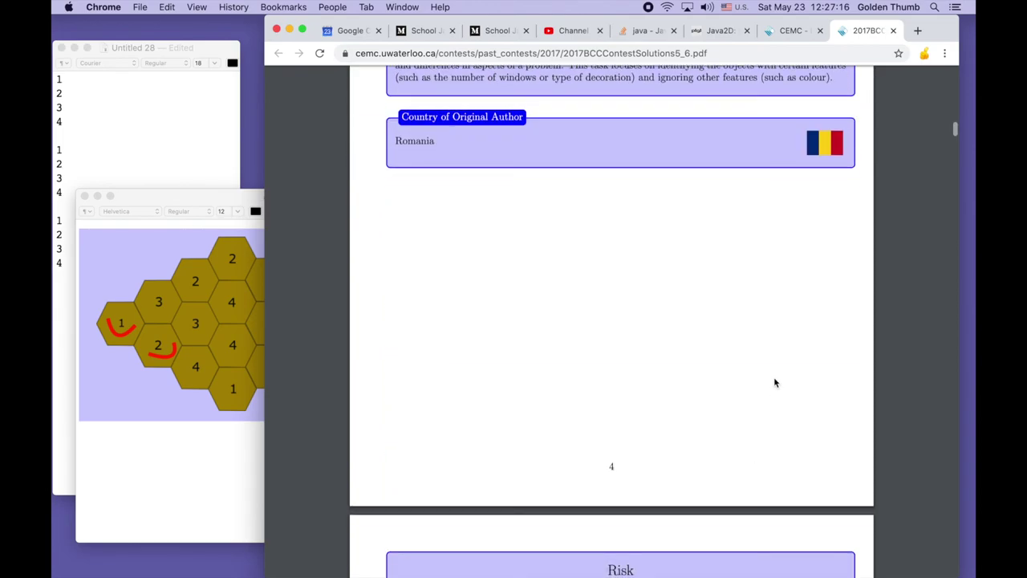
scroll(605, 310, "down", 3)
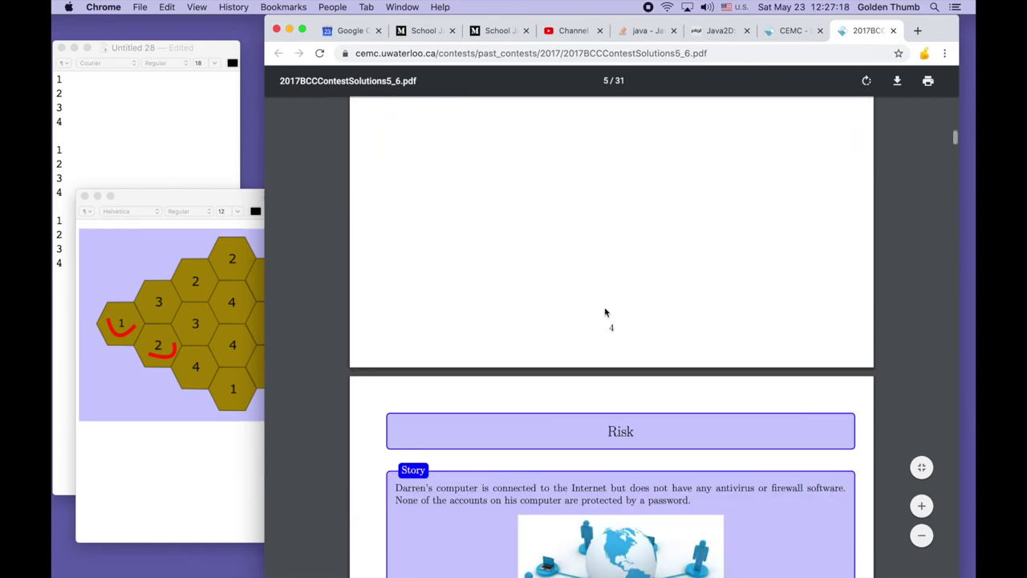
scroll(605, 313, "down", 8)
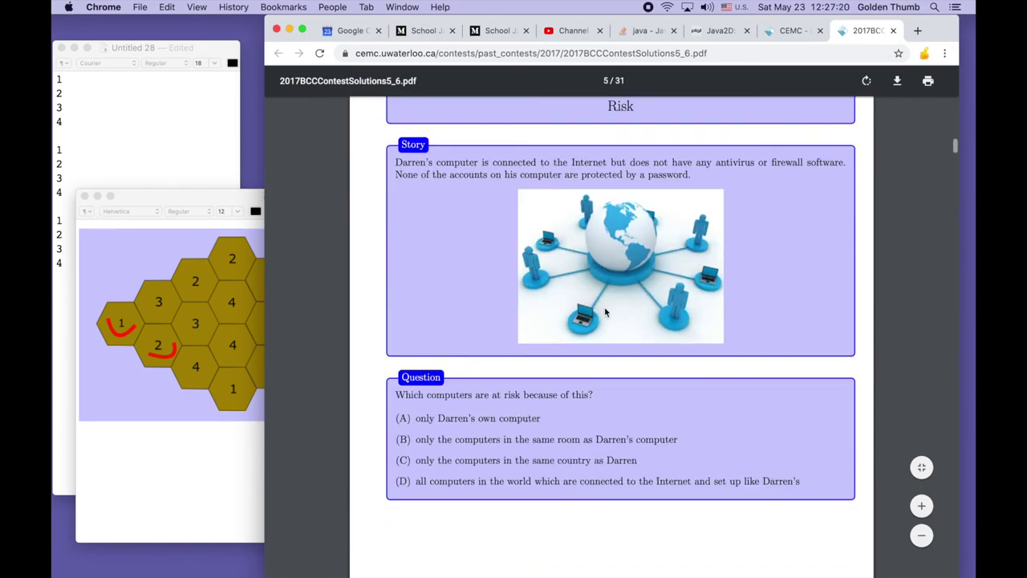
scroll(605, 313, "down", 20)
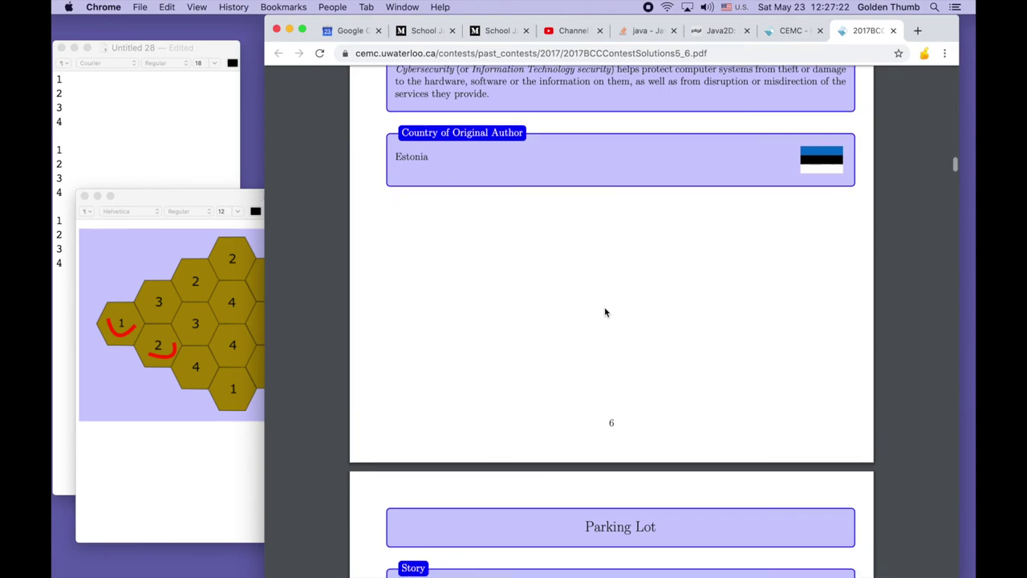
scroll(604, 312, "up", 3)
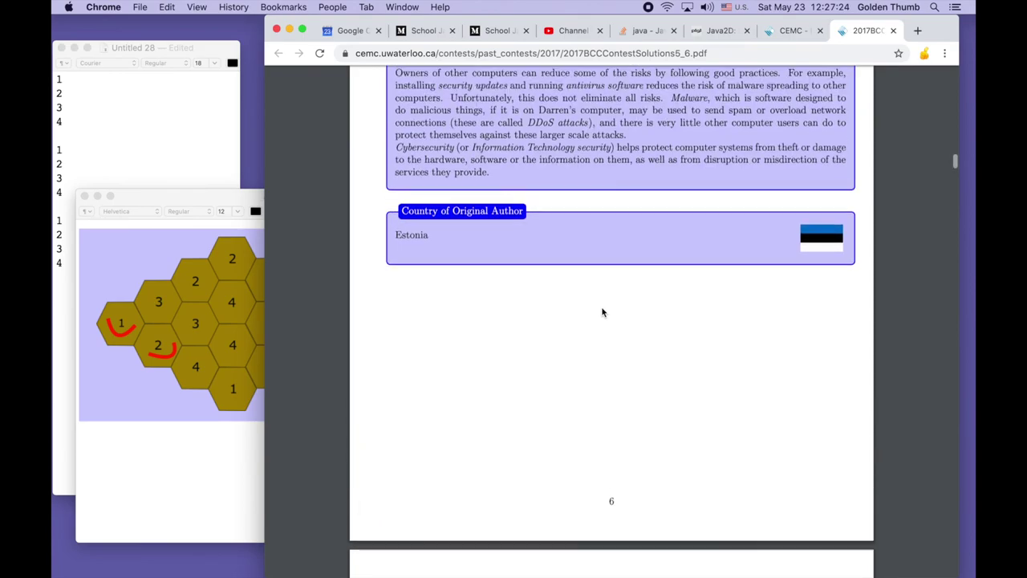
scroll(645, 280, "up", 1)
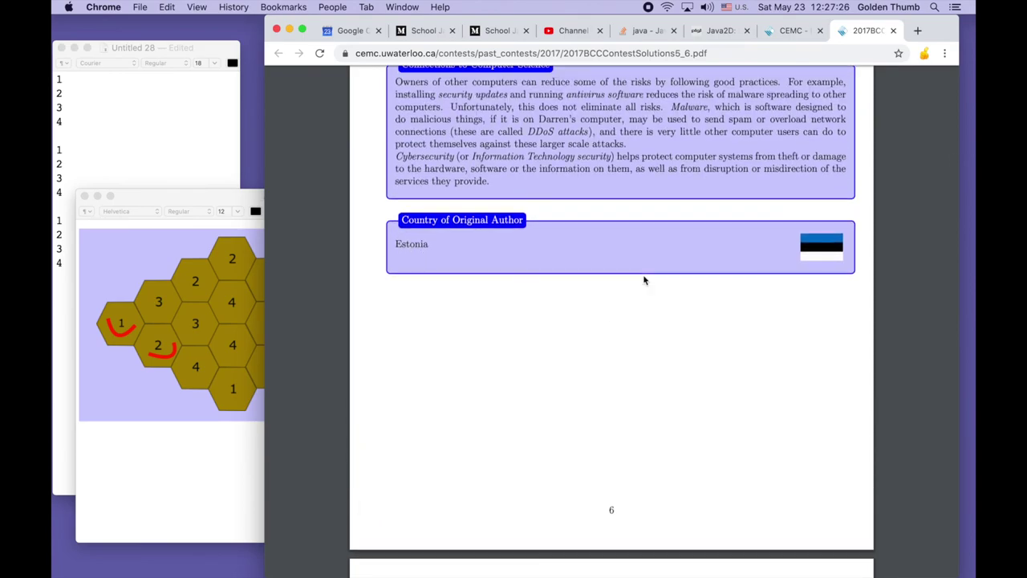
scroll(644, 280, "up", 6)
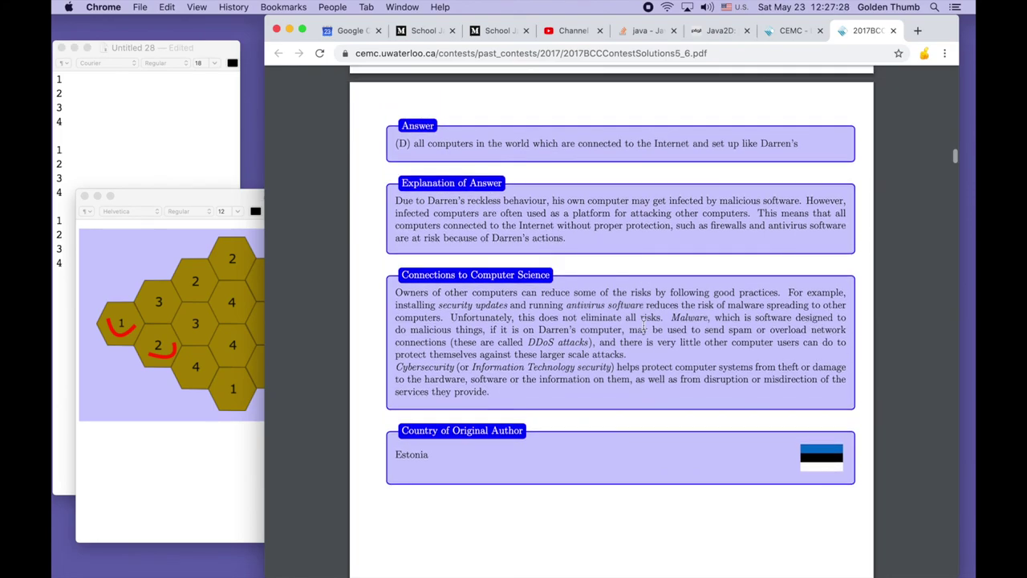
scroll(644, 337, "down", 7)
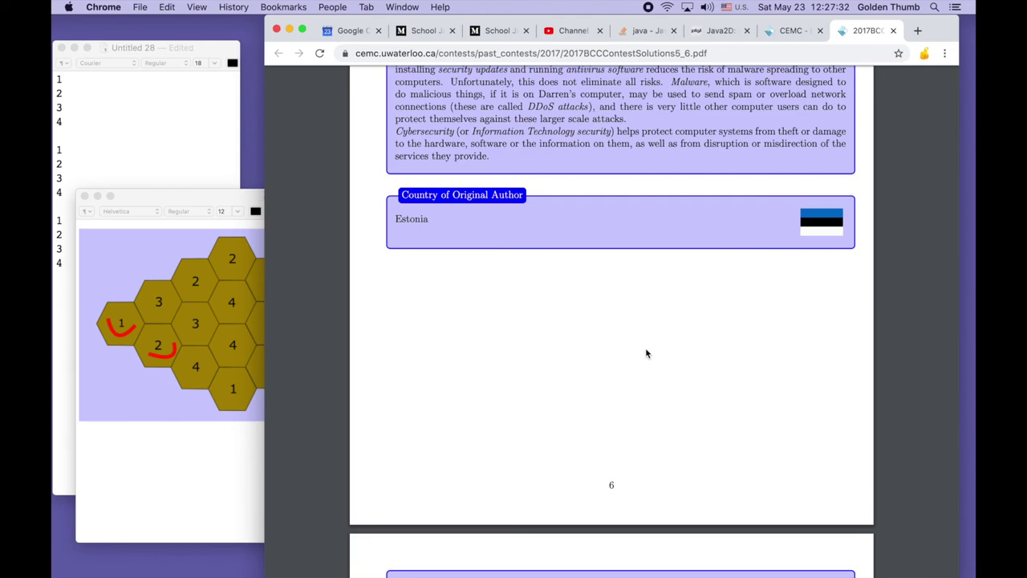
scroll(647, 353, "down", 3)
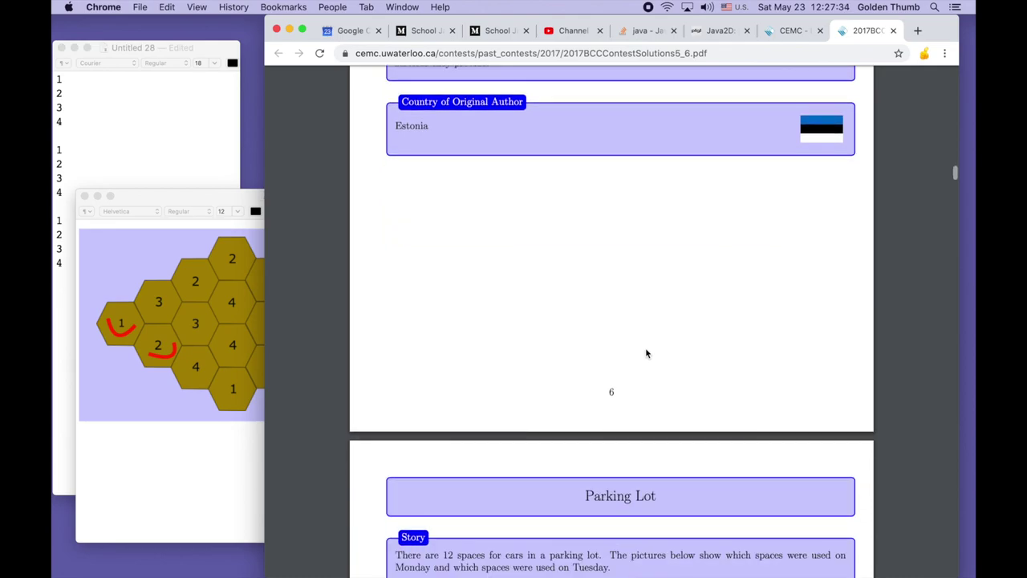
scroll(646, 353, "down", 10)
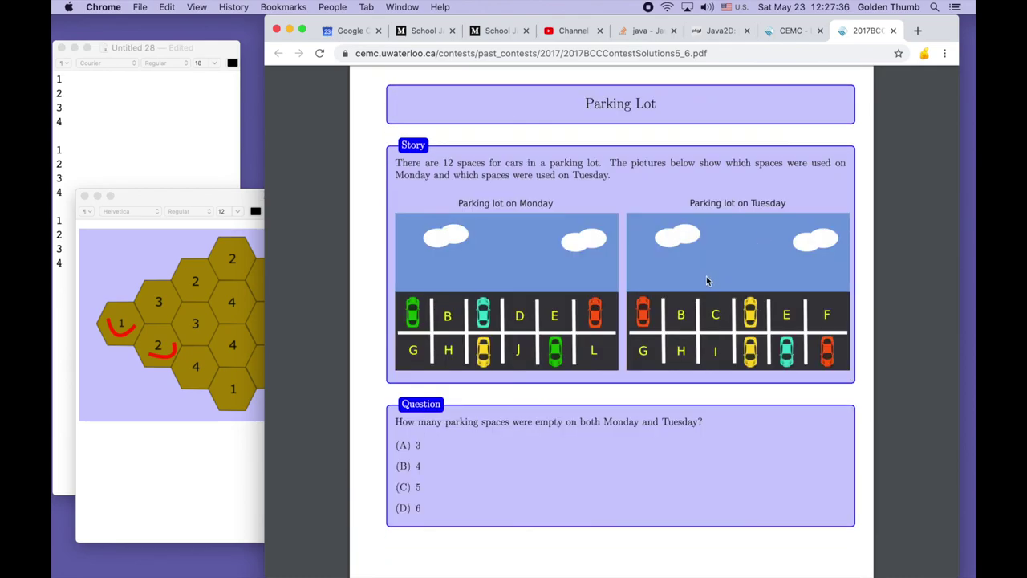
Step: Examine the Parking Lot answer page, highlighting the start of the Connections to Computer Science text and the first binary number in the OR calculation
scroll(681, 454, "down", 4)
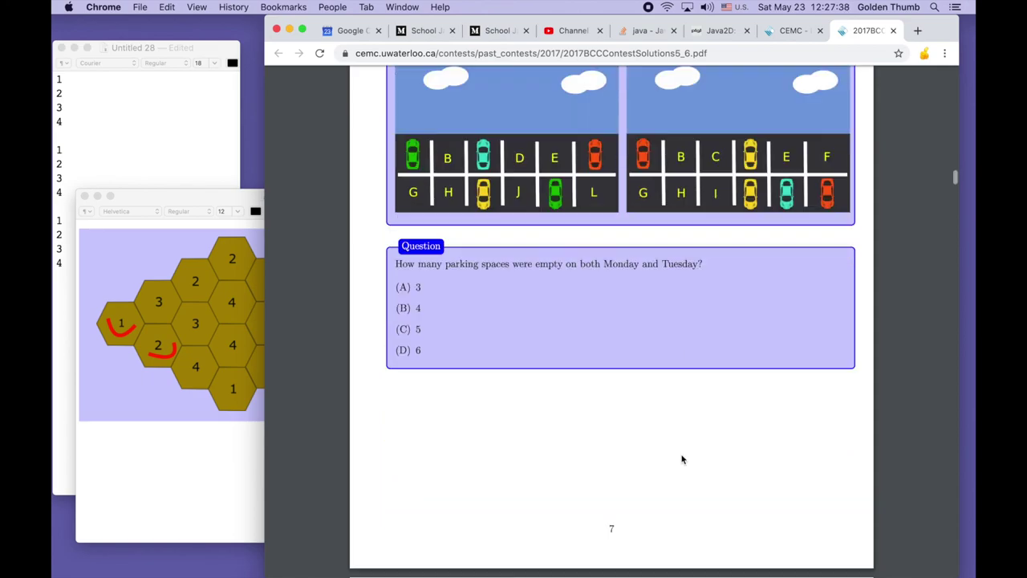
scroll(683, 459, "down", 1)
scroll(683, 460, "down", 18)
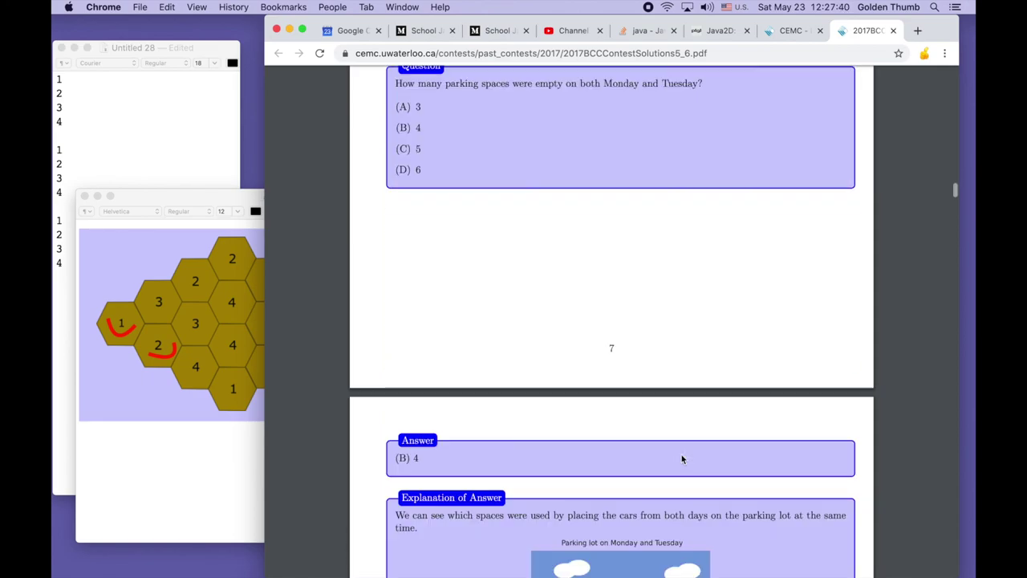
scroll(681, 457, "down", 2)
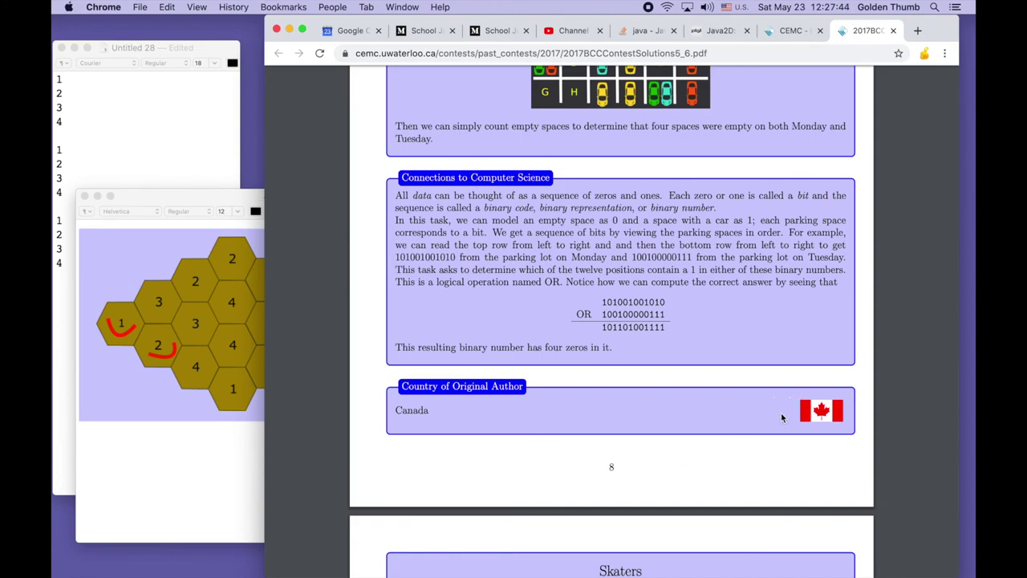
scroll(679, 417, "up", 5)
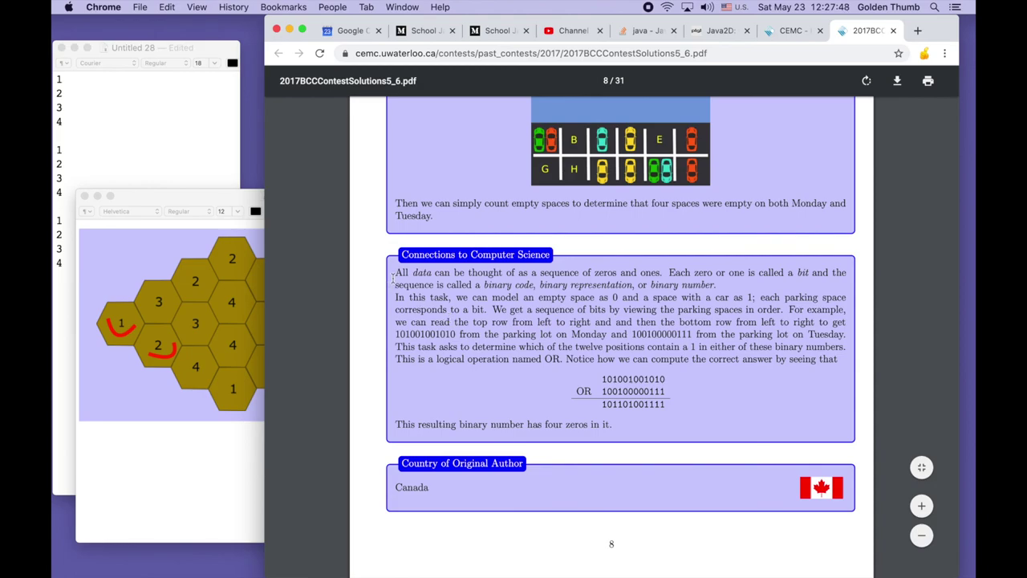
left_click_drag(395, 273, 546, 323)
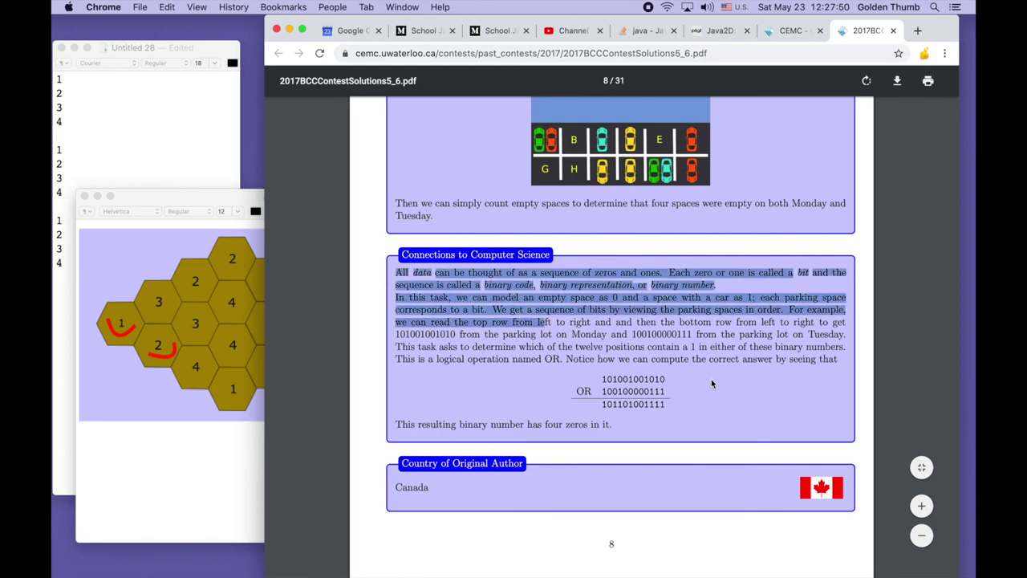
left_click(605, 377)
left_click_drag(604, 377, 683, 380)
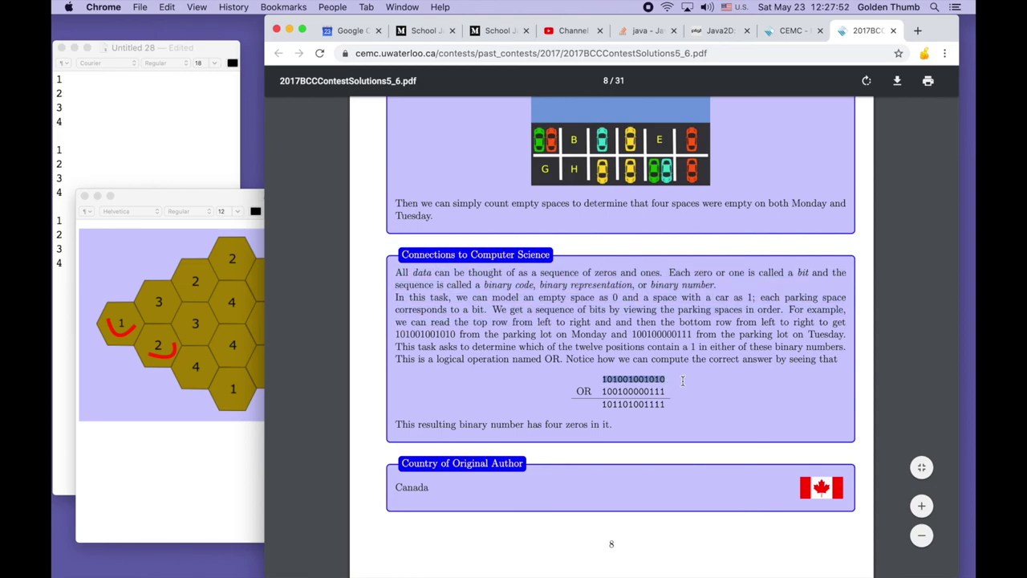
left_click(686, 409)
Step: Go back through the Parking Lot answer explanation to the Monday and Tuesday parking lot pictures on page 7
scroll(687, 210, "up", 5)
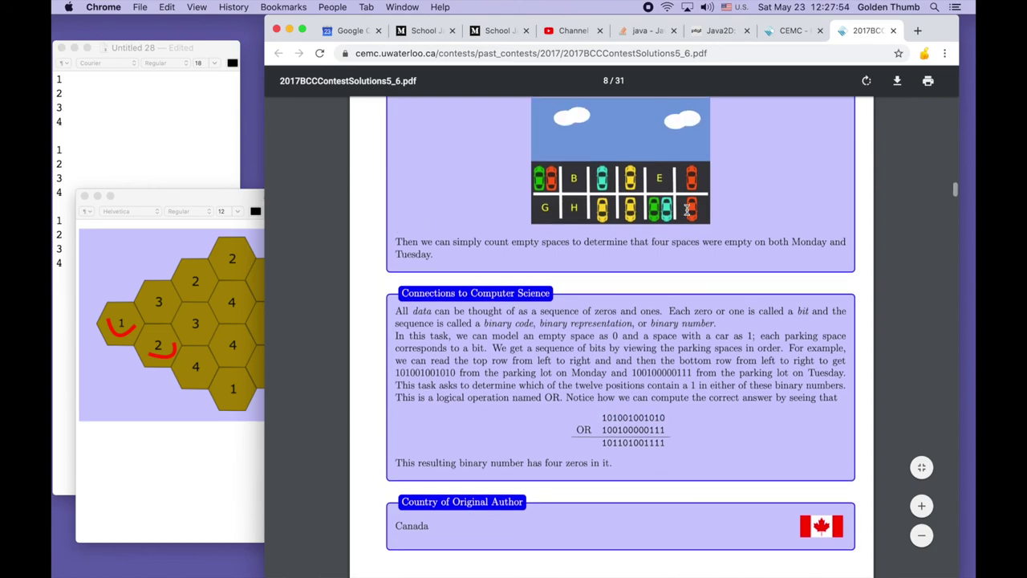
scroll(686, 211, "up", 6)
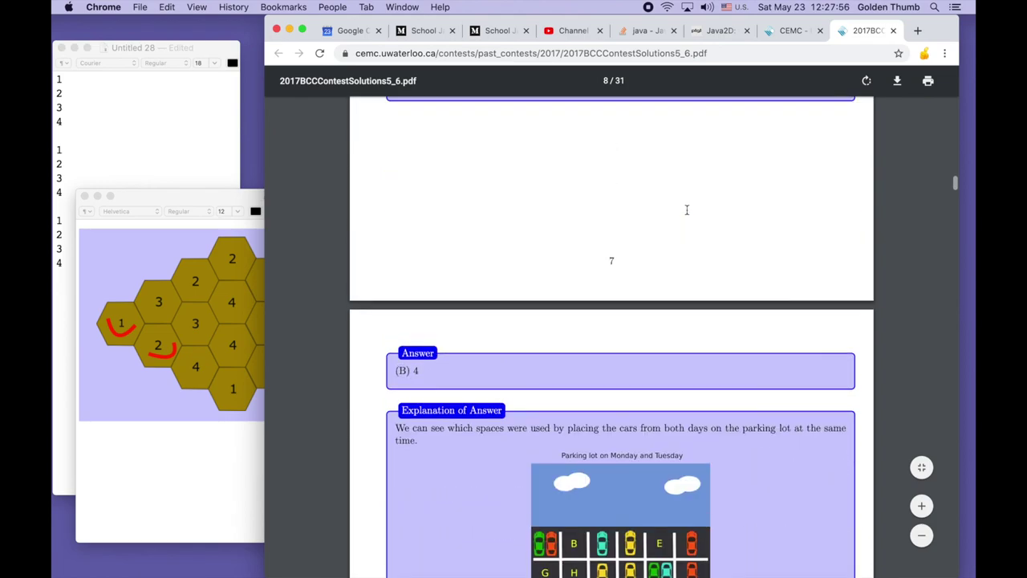
scroll(687, 210, "up", 5)
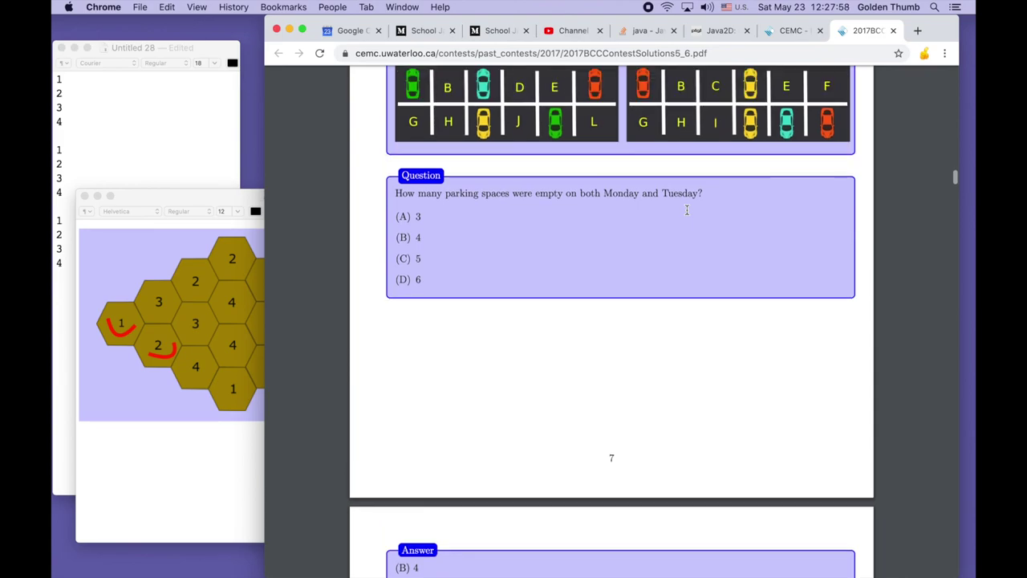
scroll(687, 211, "up", 4)
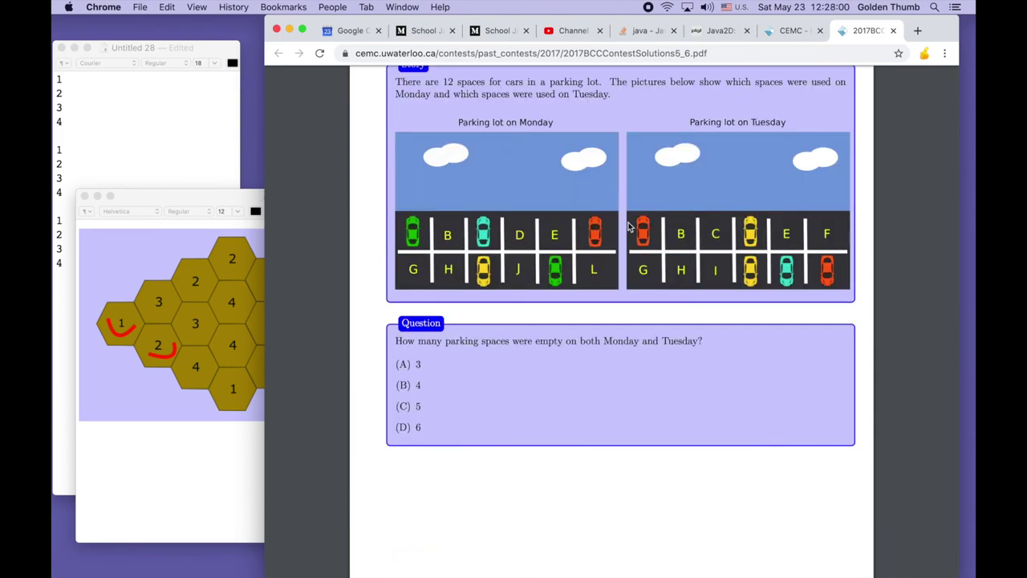